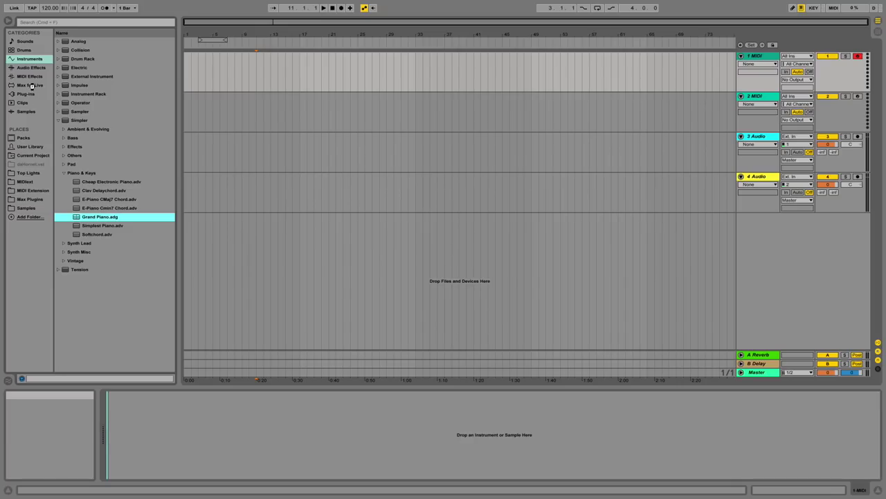
# Add an EQ Eight audio effect after the Grand Piano instrument on track 1.
pyautogui.click(46, 68)
pyautogui.click(76, 130)
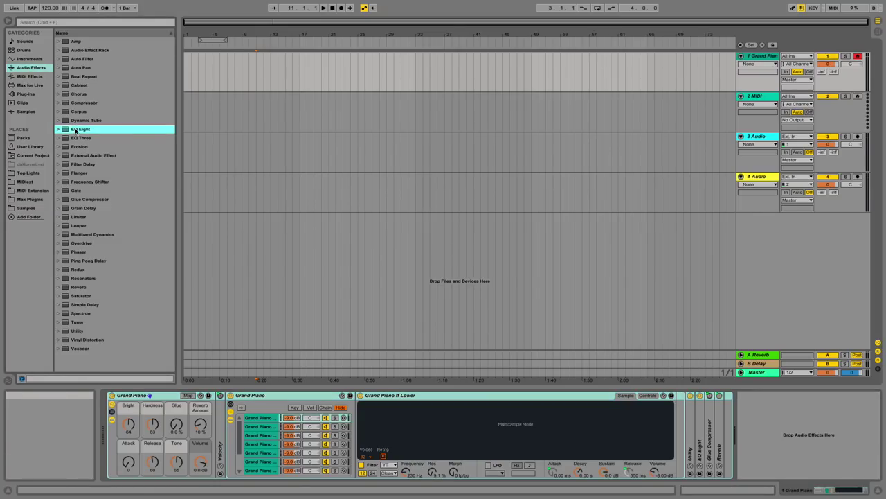
pyautogui.moveTo(223, 72); pyautogui.dragTo(225, 74)
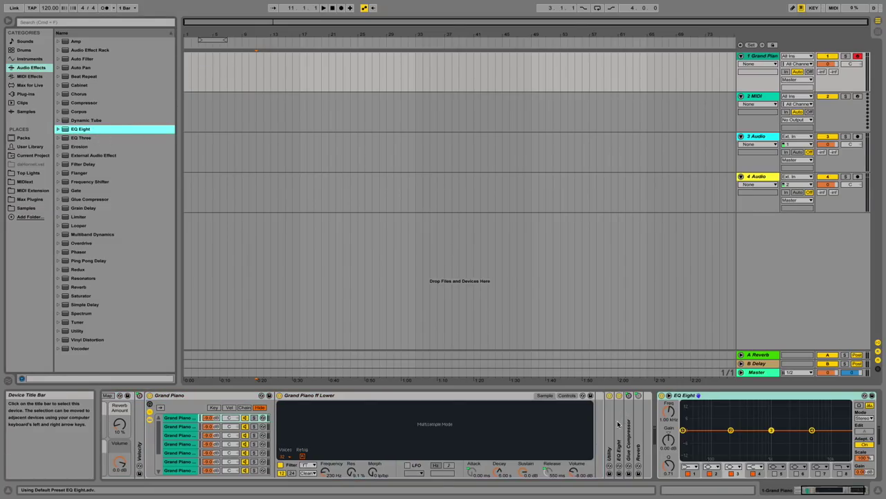
pyautogui.click(768, 56)
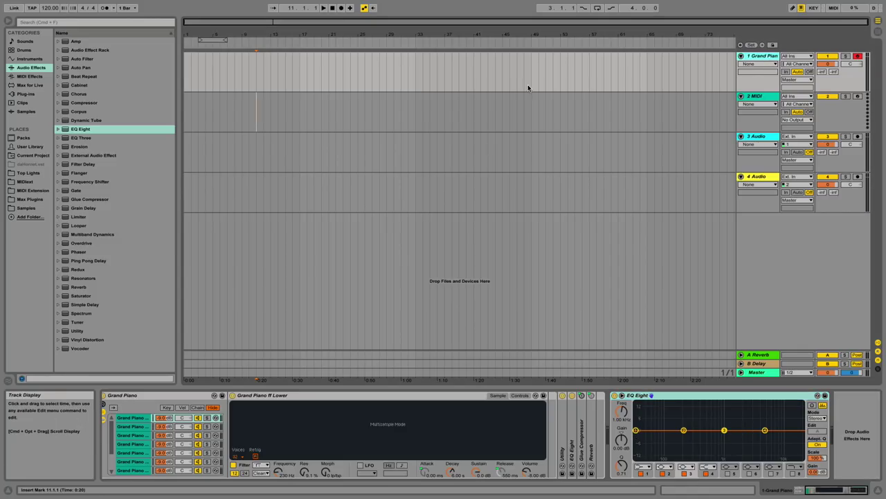
# Extend the Grand Piano track's effect chain after EQ Eight with Compressor, Reverb and Simple Delay.
pyautogui.doubleClick(80, 103)
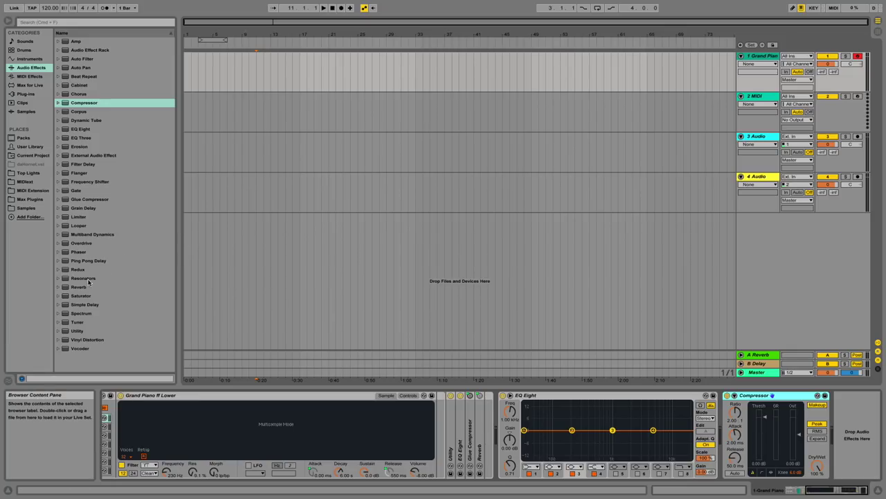
pyautogui.click(79, 287)
pyautogui.moveTo(856, 433); pyautogui.dragTo(856, 433)
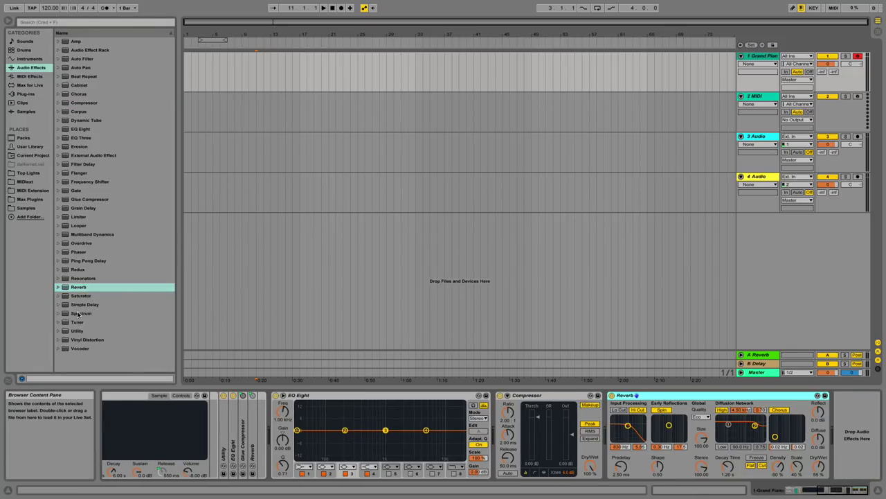
pyautogui.moveTo(79, 305); pyautogui.dragTo(824, 435)
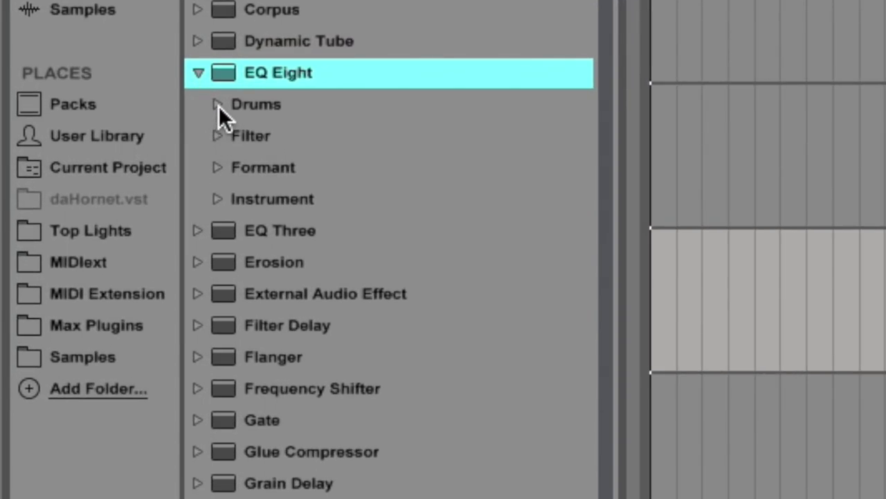
# Load the E Bass Modern preset from EQ Eight's Instrument presets onto the track.
pyautogui.click(217, 105)
pyautogui.click(217, 104)
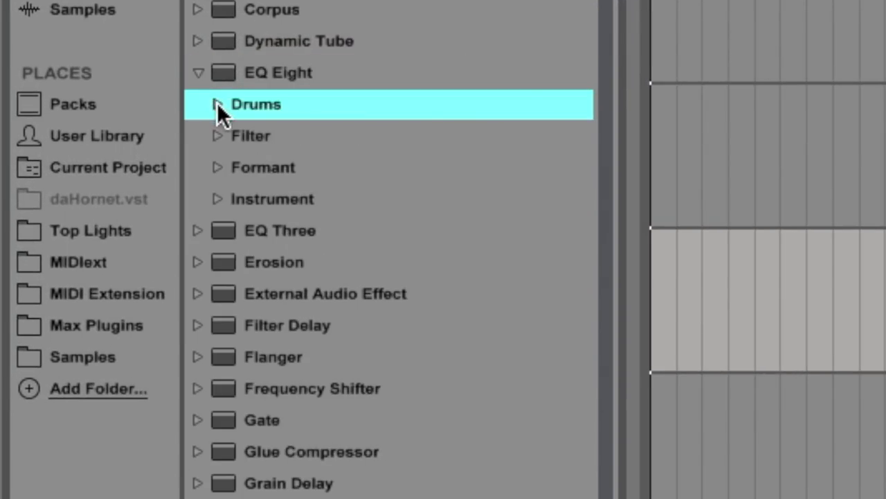
pyautogui.click(217, 199)
pyautogui.moveTo(318, 359); pyautogui.dragTo(782, 319)
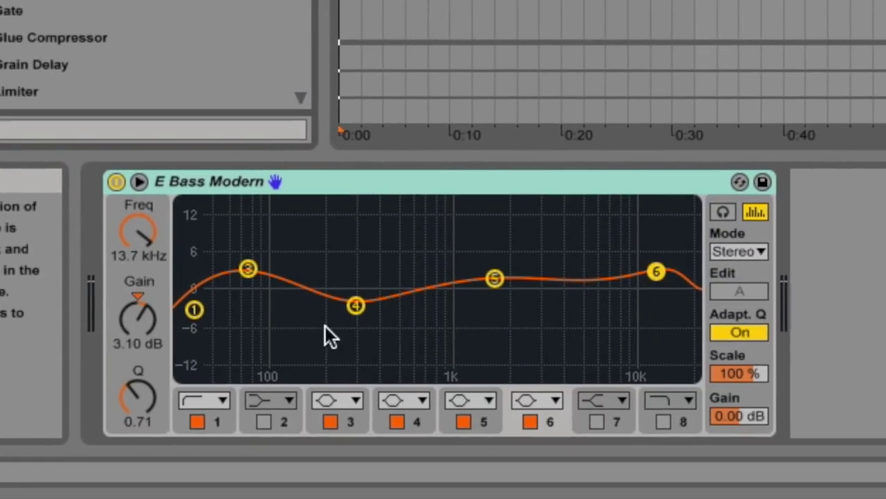
# Reshape the E Bass Modern EQ curve by lowering band 3, raising band 5 and slightly lowering band 6.
pyautogui.moveTo(247, 268); pyautogui.dragTo(251, 323)
pyautogui.moveTo(497, 287); pyautogui.dragTo(497, 266)
pyautogui.moveTo(664, 275); pyautogui.dragTo(664, 281)
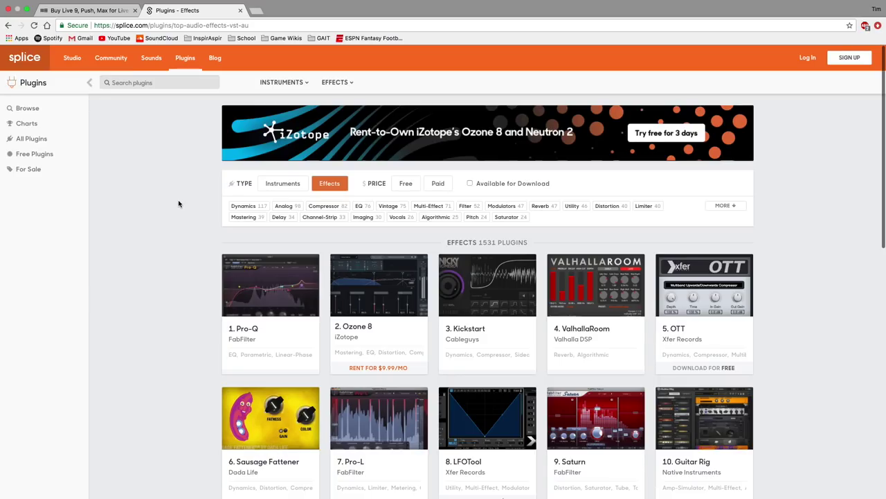
# Switch to the Splice website in Chrome and look through its list of top audio effect plugins.
pyautogui.scroll(-5, 181, 203)
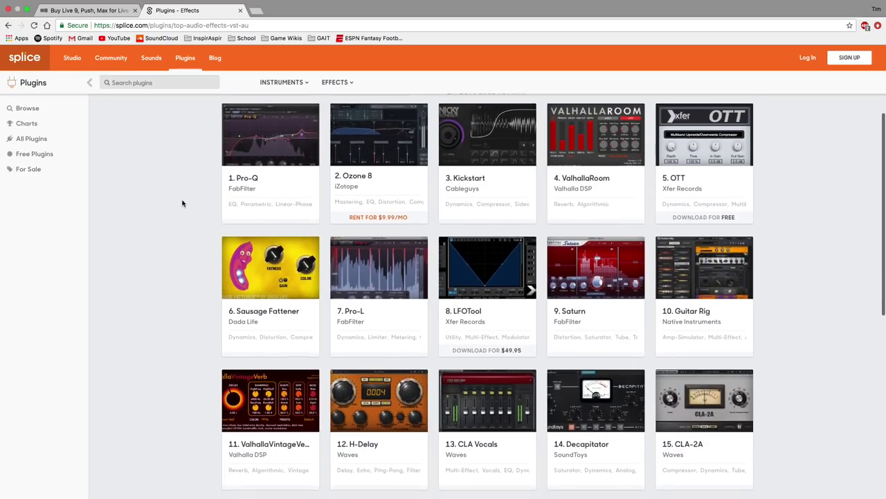
pyautogui.scroll(-3, 182, 203)
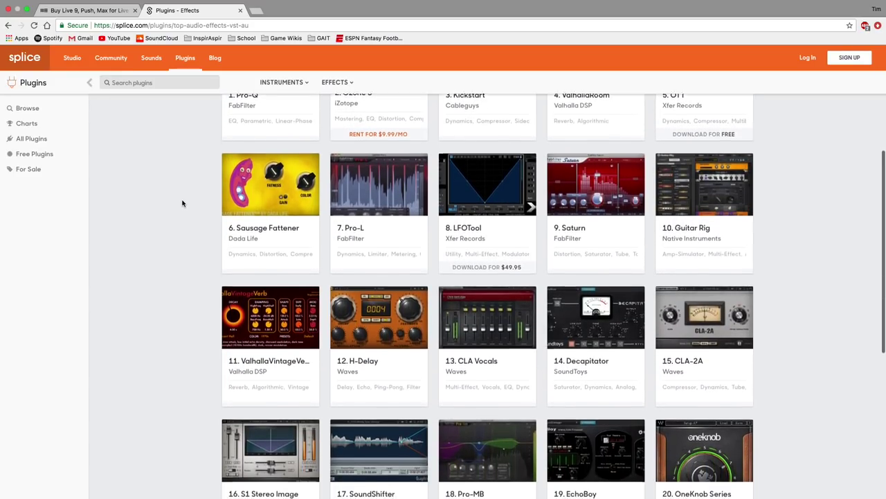
pyautogui.scroll(-5, 182, 203)
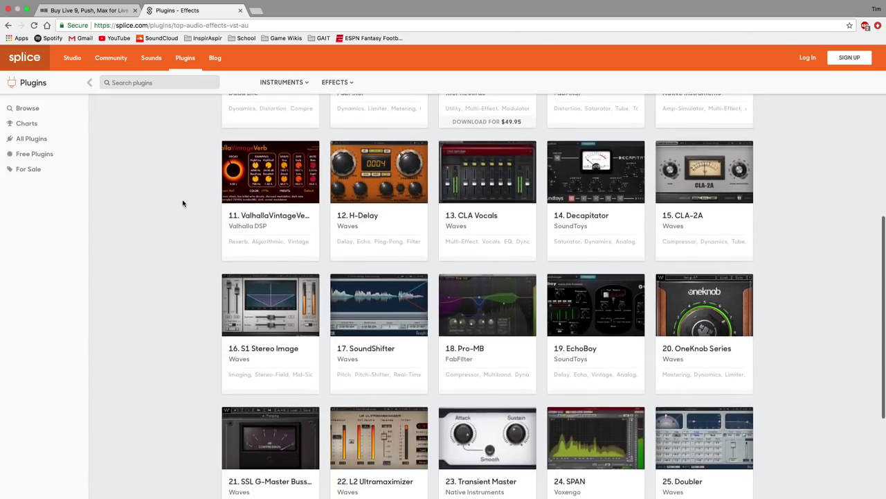
pyautogui.scroll(-3, 183, 203)
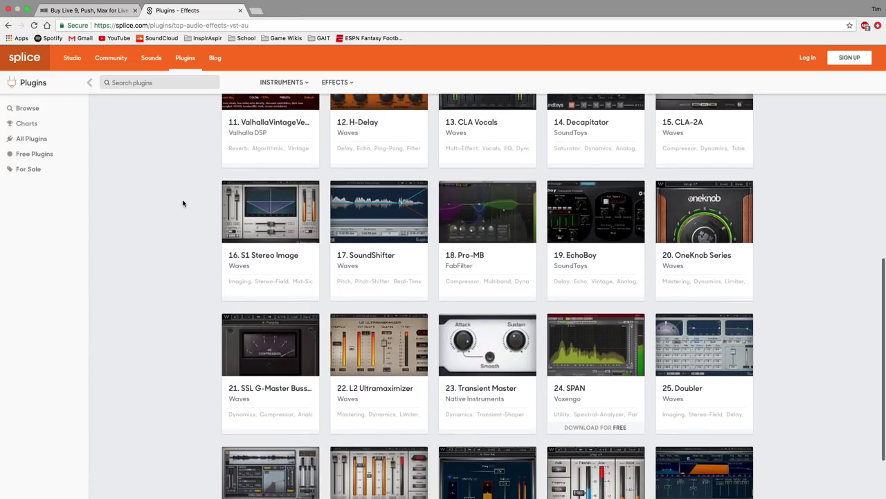
pyautogui.scroll(-4, 183, 203)
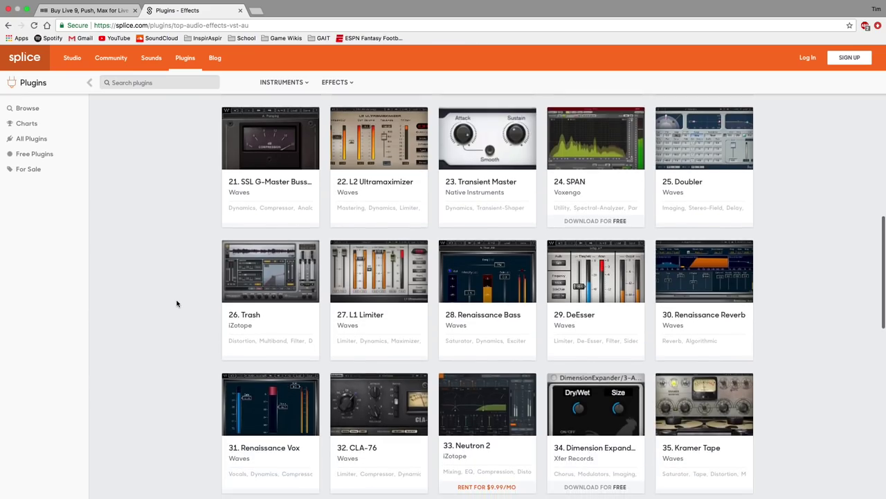
pyautogui.scroll(-3, 176, 303)
pyautogui.scroll(-3, 177, 304)
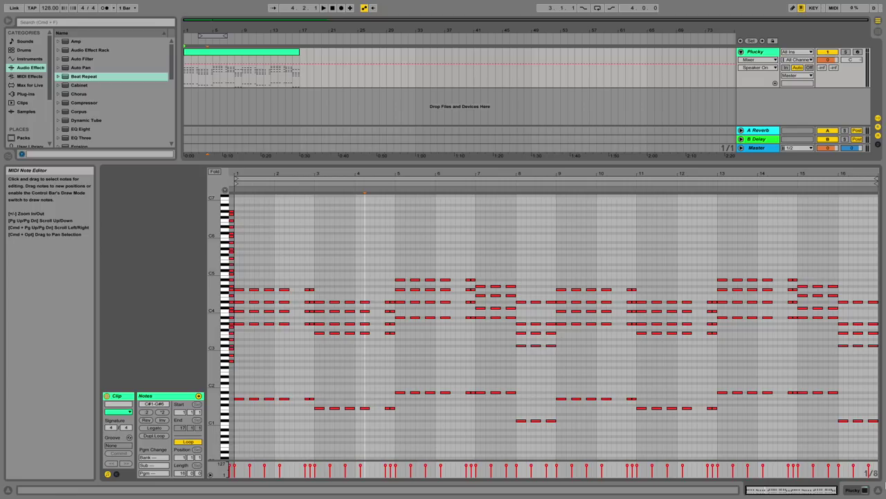
# Return to Ableton Live and play the Plucky track's MIDI clip from its start.
pyautogui.click(271, 57)
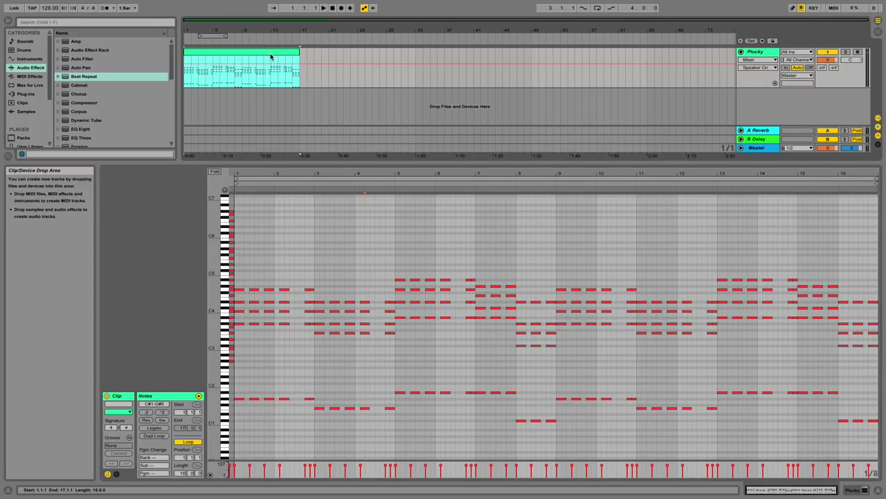
pyautogui.press('space')
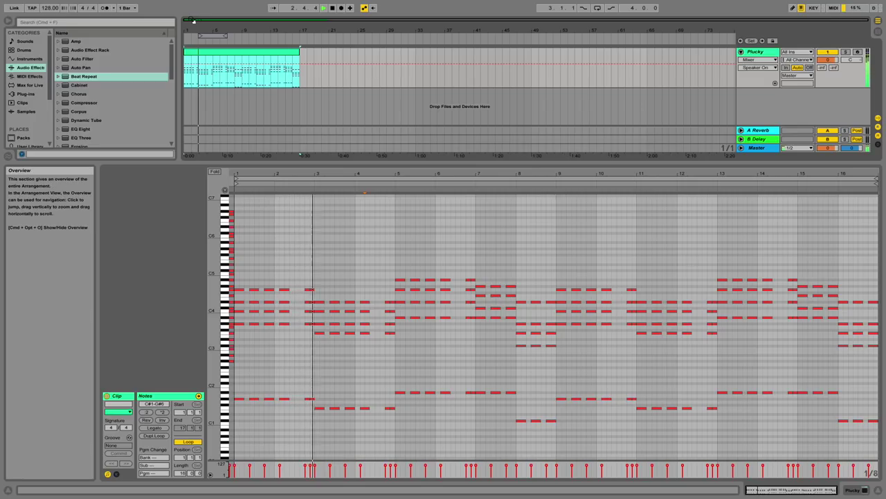
pyautogui.moveTo(195, 20); pyautogui.dragTo(198, 31)
# Add an Amp audio effect after Serum on the Plucky track.
pyautogui.click(77, 42)
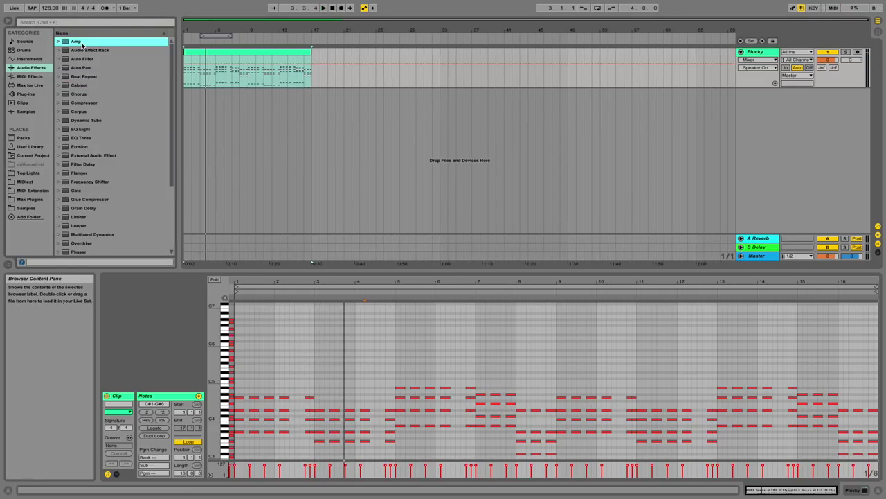
pyautogui.scroll(-5, 82, 45)
pyautogui.scroll(5, 83, 47)
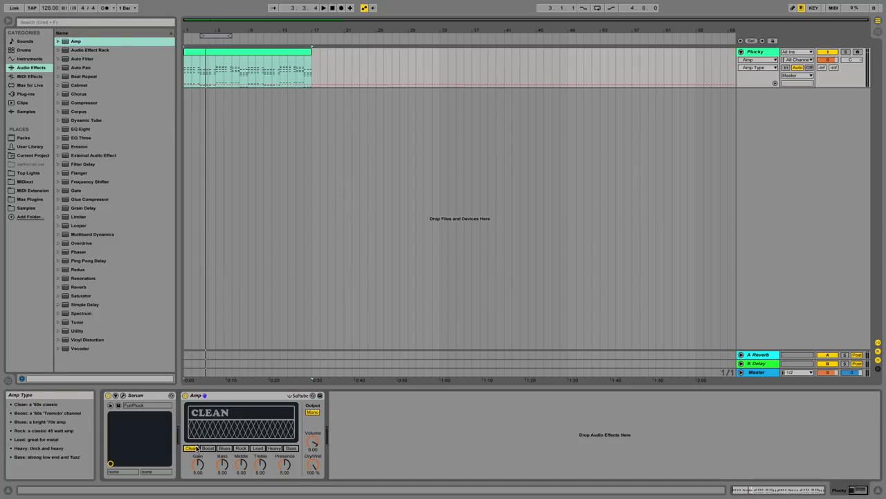
# Try the Amp's Lead and Clean types and adjust its Gain while the clip plays.
pyautogui.click(257, 448)
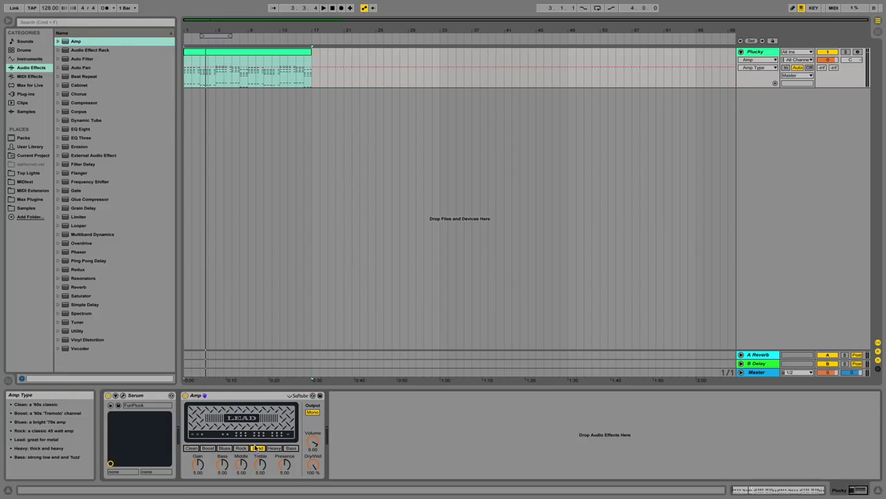
pyautogui.click(199, 464)
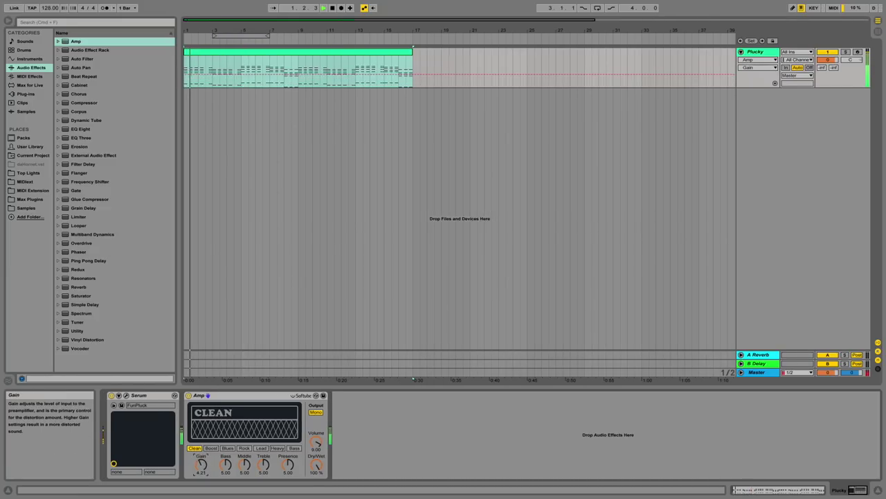
pyautogui.moveTo(203, 465); pyautogui.dragTo(202, 456)
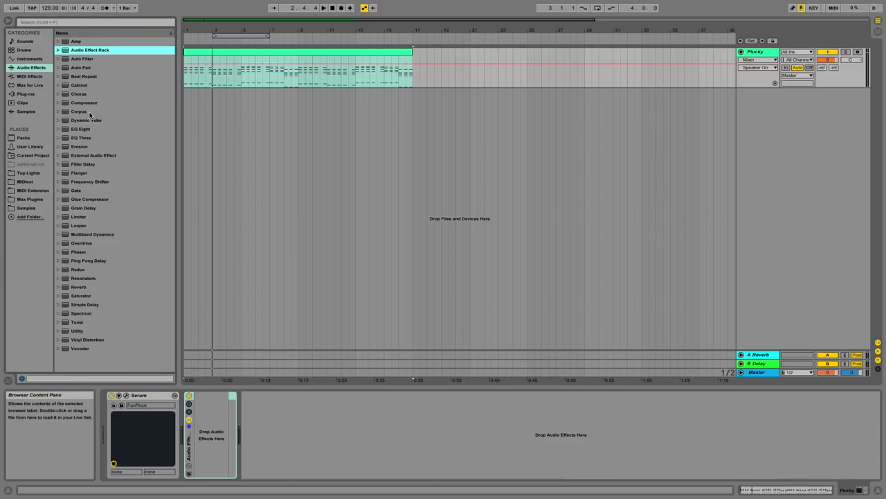
# Place Auto Filter and Auto Pan inside the Audio Effect Rack, with Auto Pan first in the chain.
pyautogui.click(84, 60)
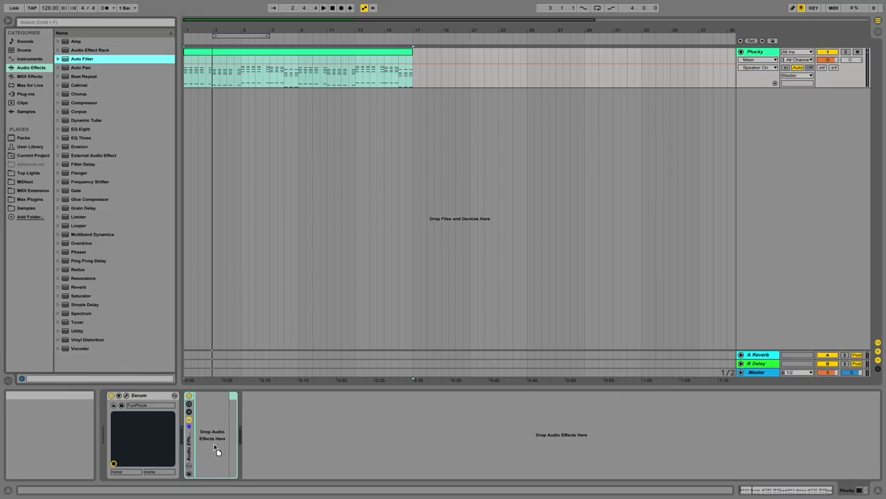
pyautogui.moveTo(217, 450); pyautogui.dragTo(217, 450)
pyautogui.moveTo(74, 67); pyautogui.dragTo(200, 423)
# Deactivate the whole Audio Effect Rack, reactivate it and select it.
pyautogui.click(190, 396)
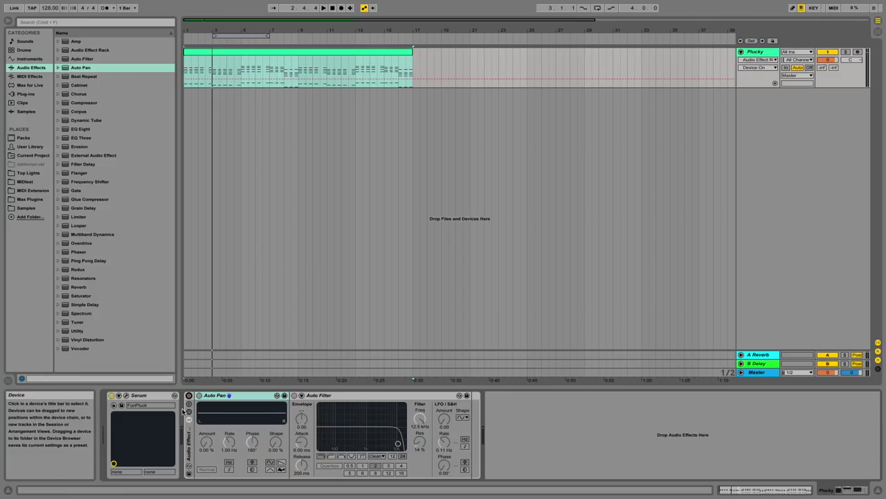
pyautogui.click(189, 396)
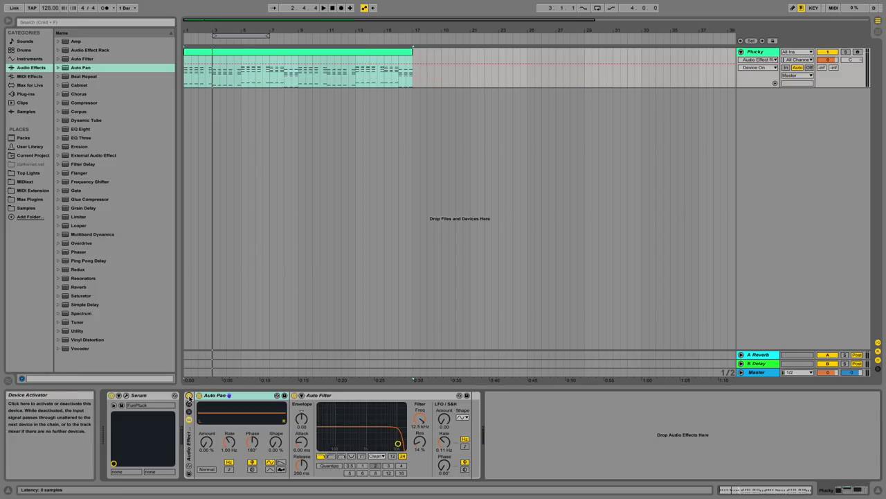
pyautogui.click(188, 440)
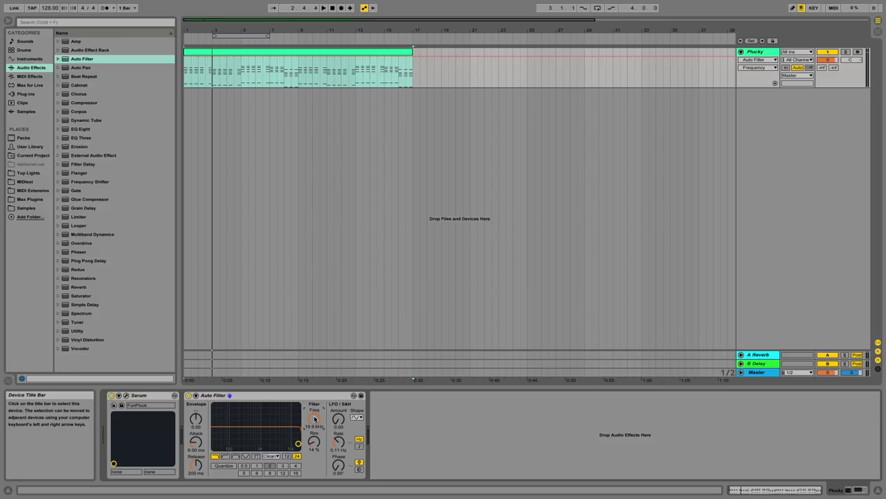
# Try Auto Filter's Highpass, Bandpass, Notch and Morph types, lower the cutoff to 362 Hz and return to Lowpass.
pyautogui.click(226, 456)
pyautogui.click(235, 456)
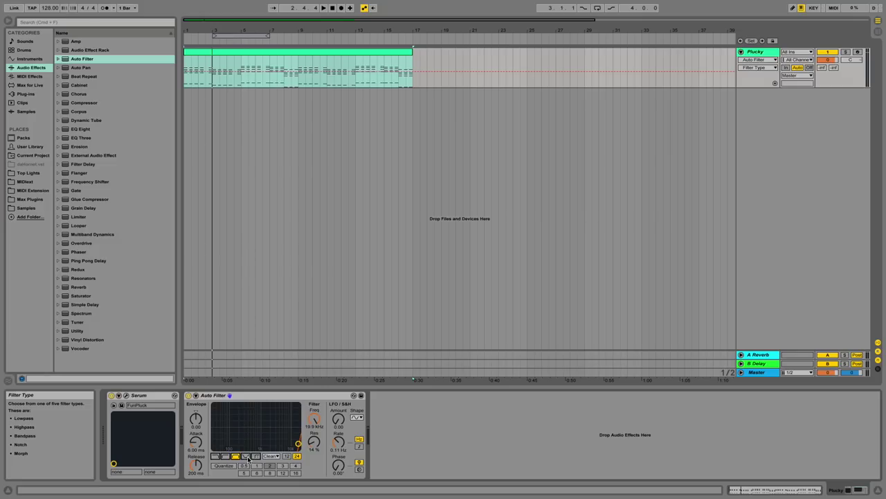
pyautogui.click(245, 457)
pyautogui.click(245, 443)
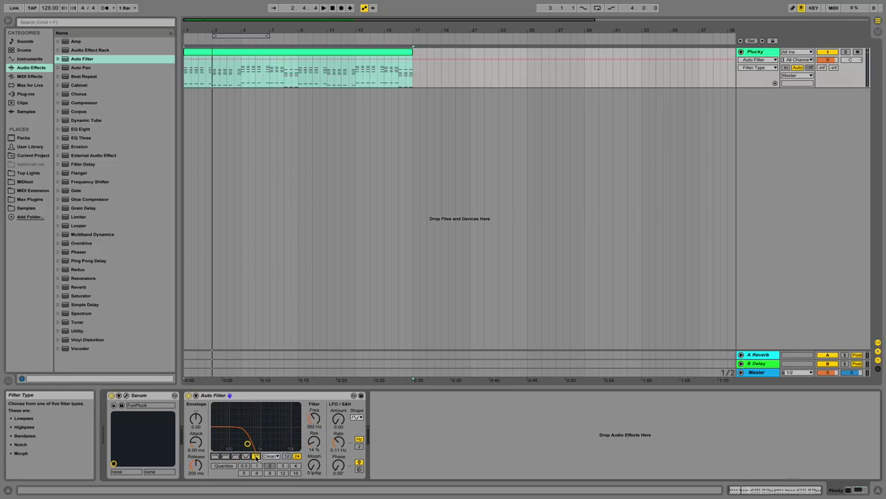
pyautogui.click(216, 456)
# Automate Auto Filter's frequency to rise from about 26 Hz at bar 1 to its maximum at bar 3, and play the clip.
pyautogui.click(317, 419)
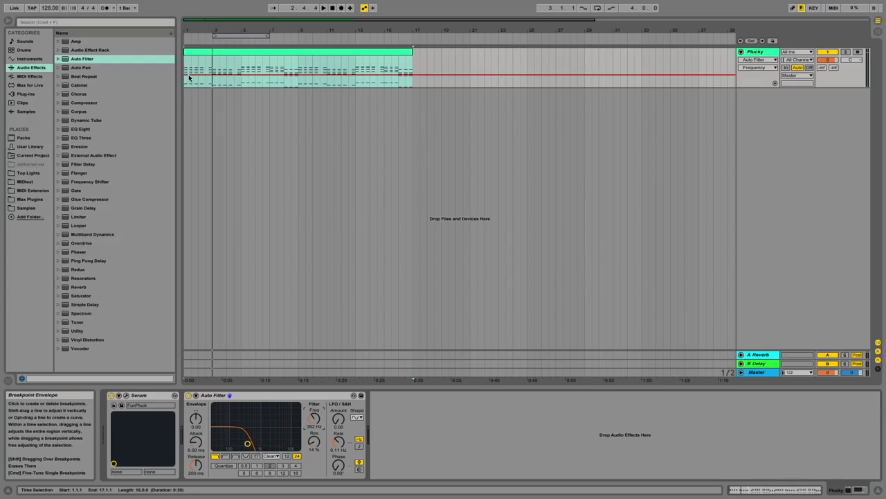
pyautogui.moveTo(188, 76)
pyautogui.mouseDown()
pyautogui.moveTo(188, 87)
pyautogui.moveTo(213, 72)
pyautogui.moveTo(206, 62)
pyautogui.moveTo(203, 70)
pyautogui.mouseUp()
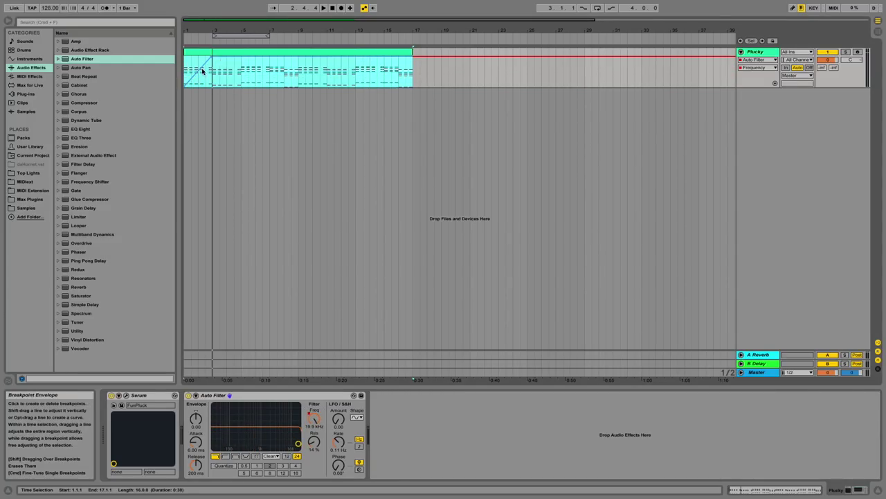
pyautogui.click(198, 77)
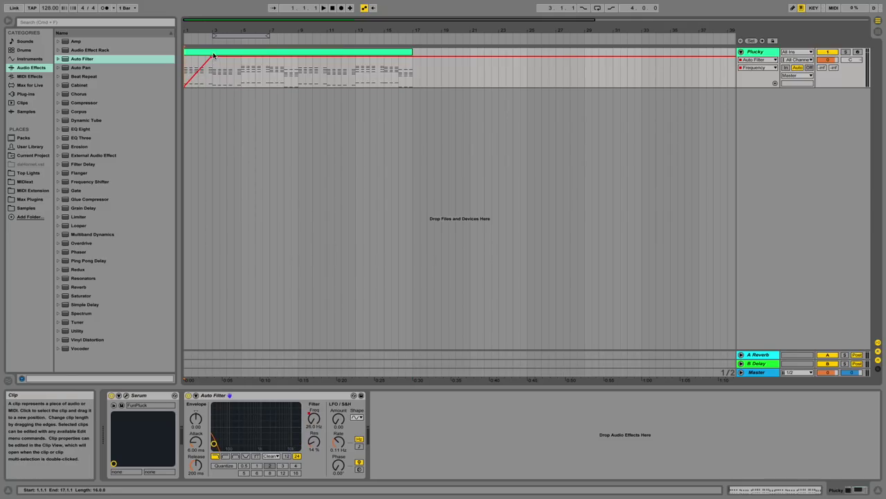
pyautogui.click(191, 54)
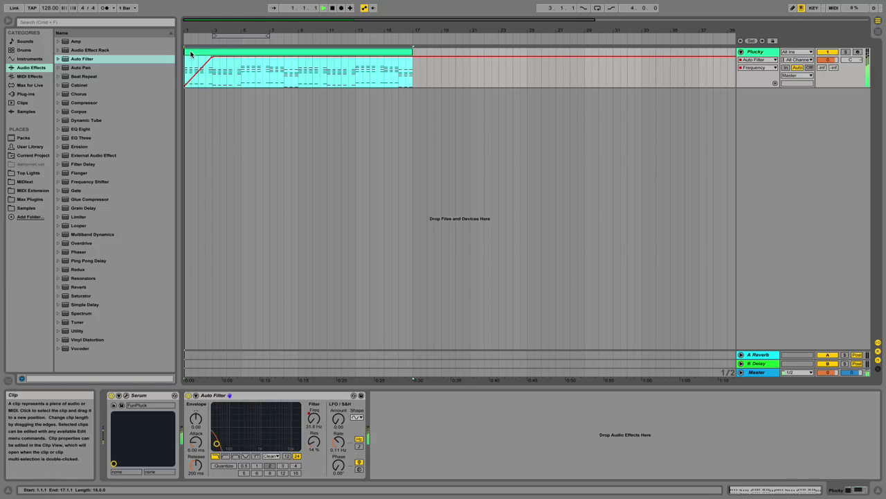
pyautogui.press('space')
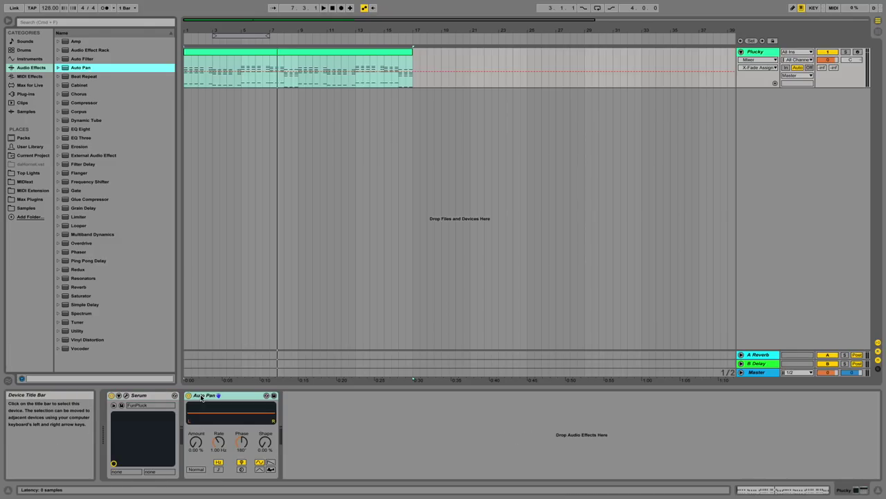
# Set the Auto Pan's Amount to 100 % on the Plucky track.
pyautogui.click(198, 442)
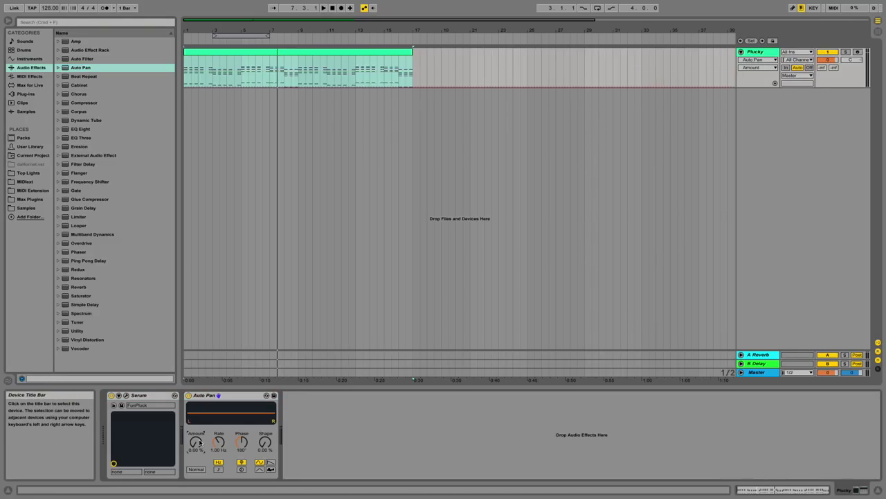
pyautogui.moveTo(200, 441); pyautogui.dragTo(200, 402)
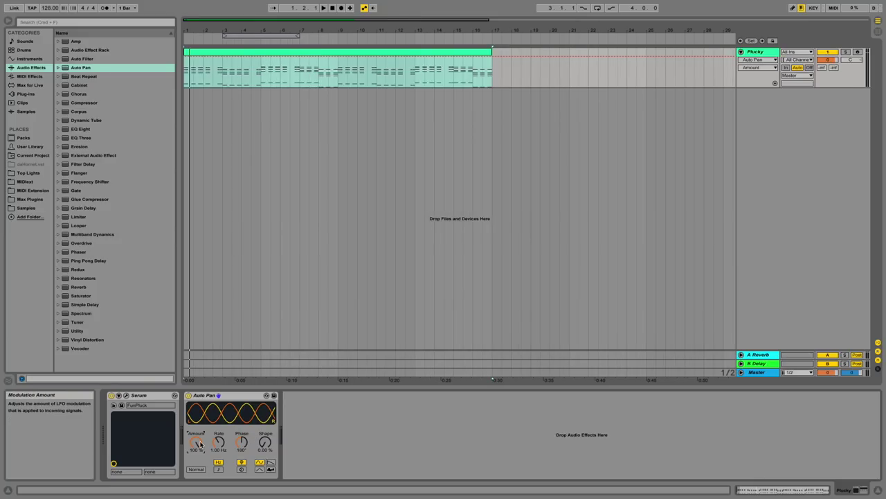
# Play the Plucky clip to audition the Auto Pan.
pyautogui.press('space')
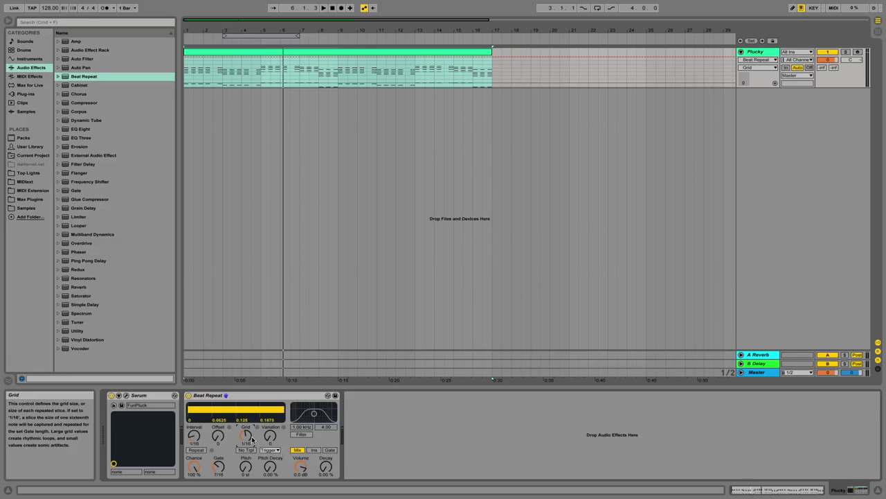
# Set Beat Repeat's Interval to 1 Bar and Offset to 7/16 on the Plucky track and play the clip.
pyautogui.moveTo(223, 436); pyautogui.dragTo(196, 412)
pyautogui.click(275, 437)
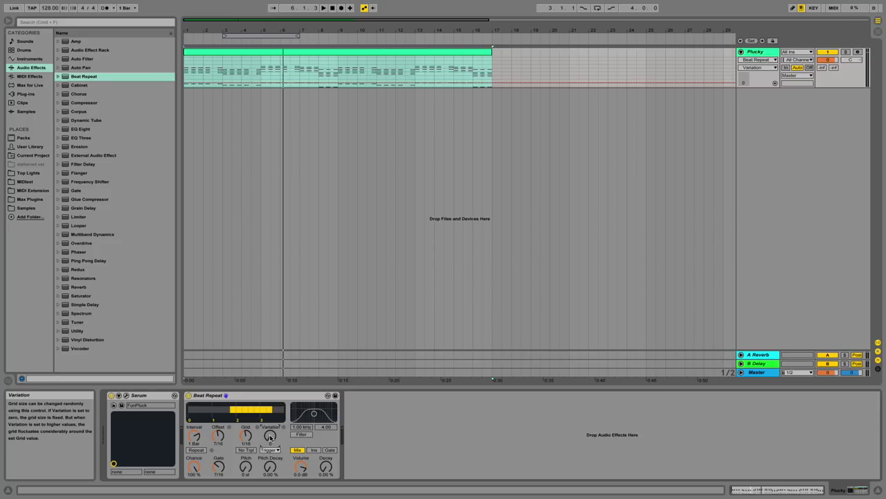
pyautogui.press('space')
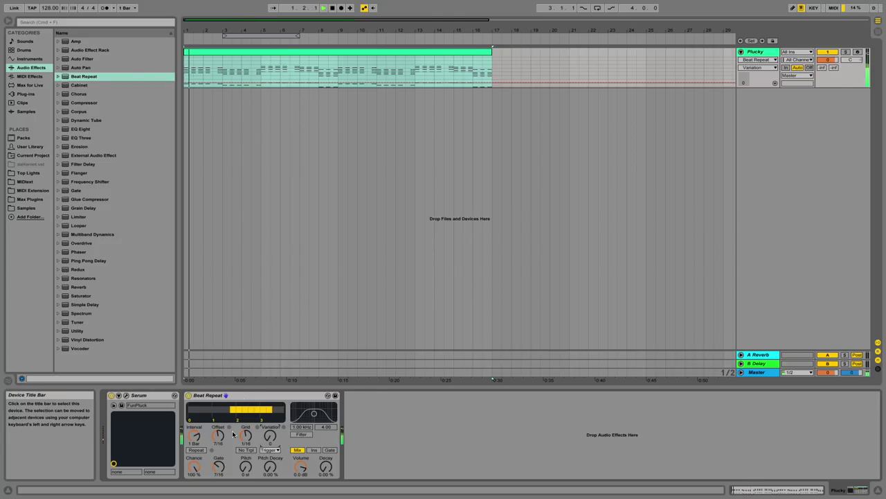
# During playback, set Beat Repeat's Interval to 1/4, Offset to 1/16 and Variation to 2, and vary the Grid size.
pyautogui.moveTo(220, 437); pyautogui.dragTo(220, 461)
pyautogui.moveTo(268, 438); pyautogui.dragTo(268, 419)
pyautogui.moveTo(219, 437)
pyautogui.mouseDown()
pyautogui.moveTo(220, 422)
pyautogui.moveTo(245, 429)
pyautogui.moveTo(195, 443)
pyautogui.moveTo(218, 440)
pyautogui.mouseUp()
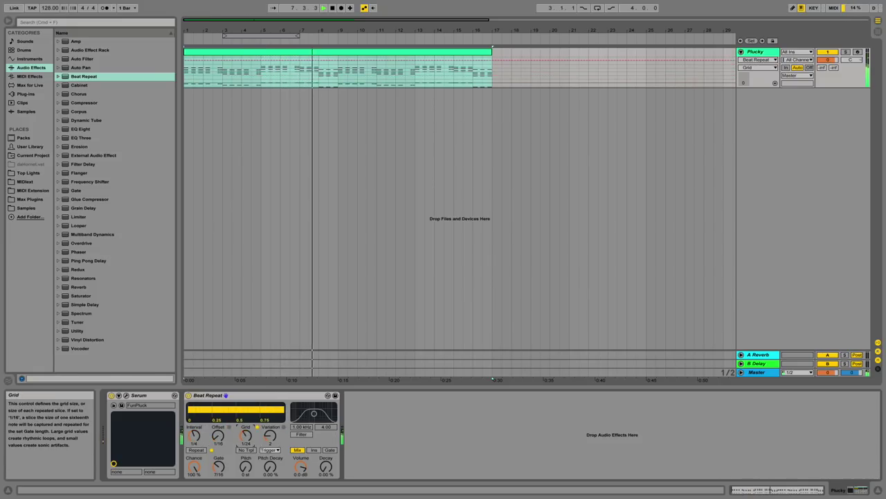
pyautogui.moveTo(246, 435); pyautogui.dragTo(246, 443)
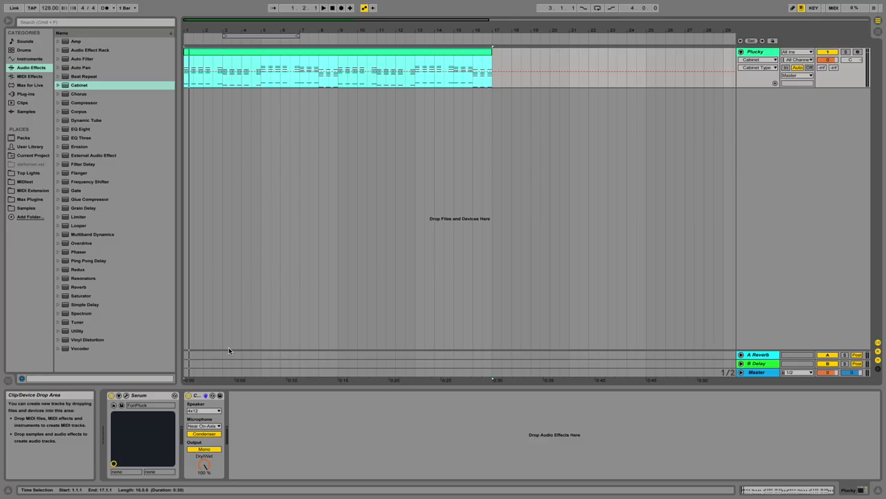
# Choose the 4x12 speaker in Cabinet, try the Near Off-Axis microphone position and set the microphone to Far.
pyautogui.hscroll(10, 228, 347)
pyautogui.click(202, 411)
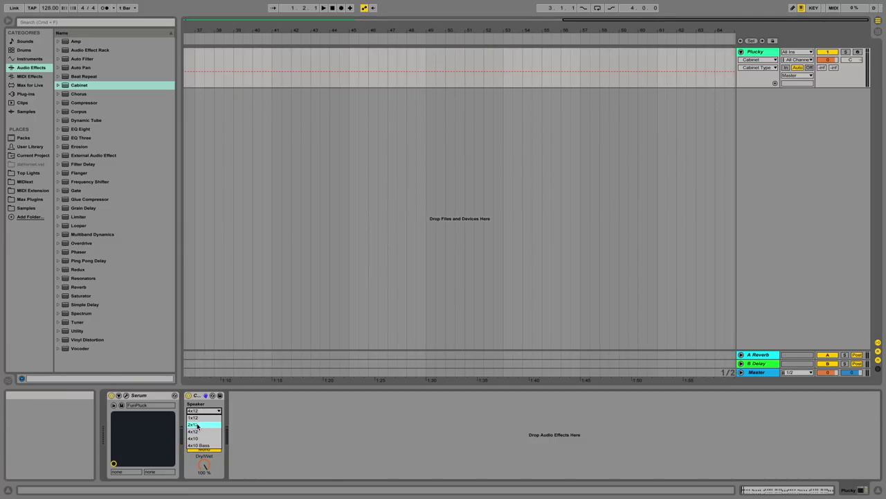
pyautogui.click(200, 432)
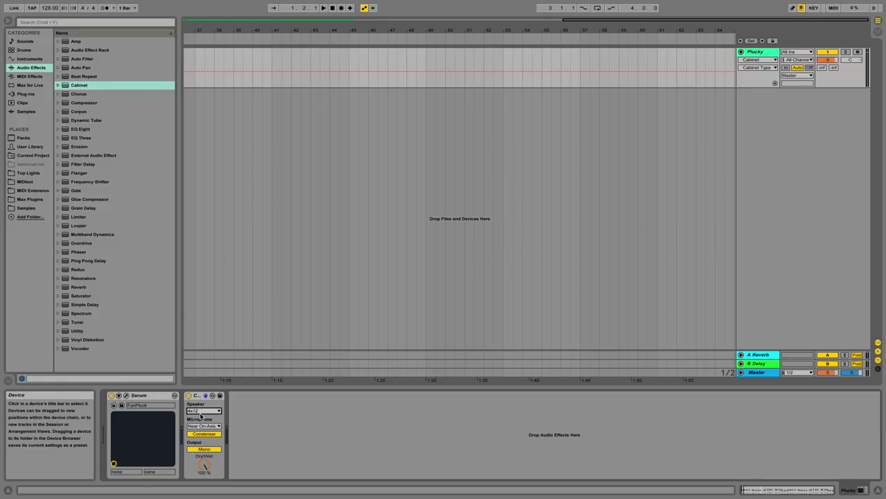
pyautogui.click(211, 425)
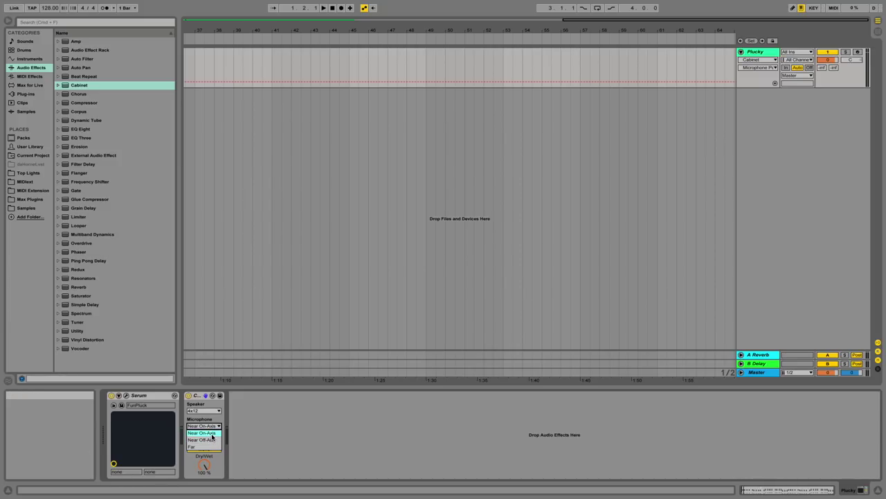
pyautogui.click(210, 439)
pyautogui.click(208, 425)
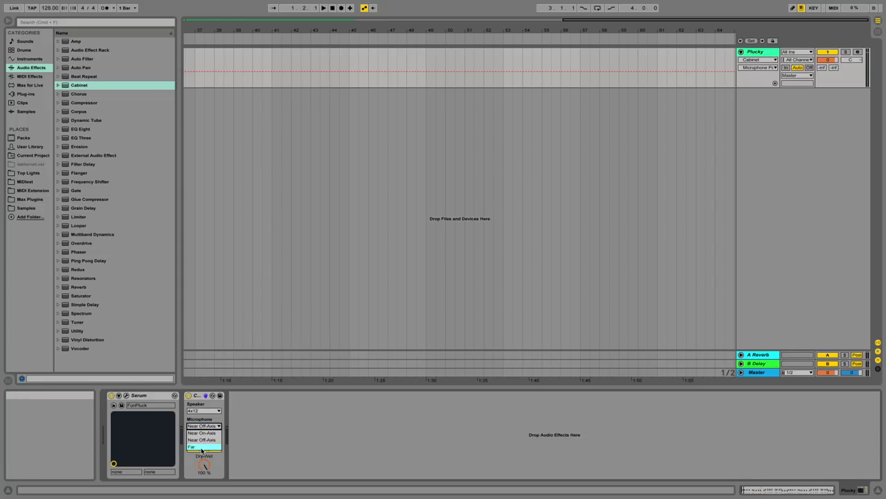
pyautogui.click(201, 446)
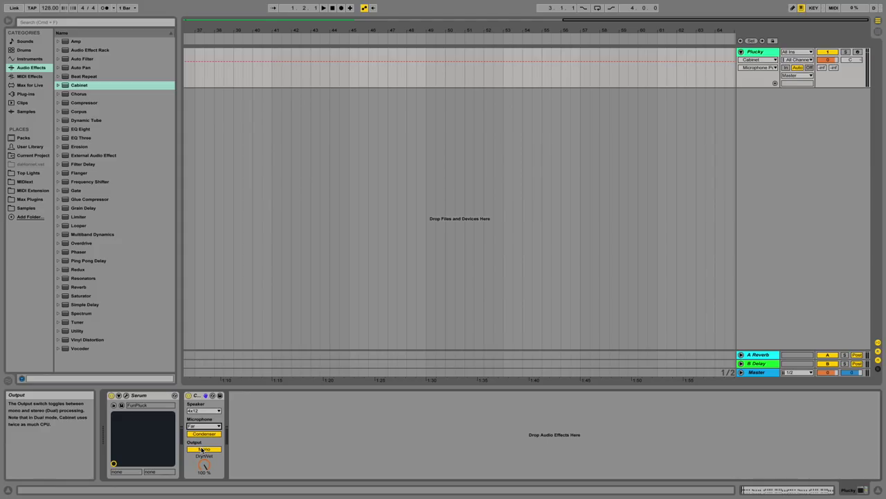
# Play the clip while setting Cabinet's microphone to Near Off-Axis, speaker to 4x10 Bass and output to Dual, and stop playback.
pyautogui.hscroll(-10, 483, 202)
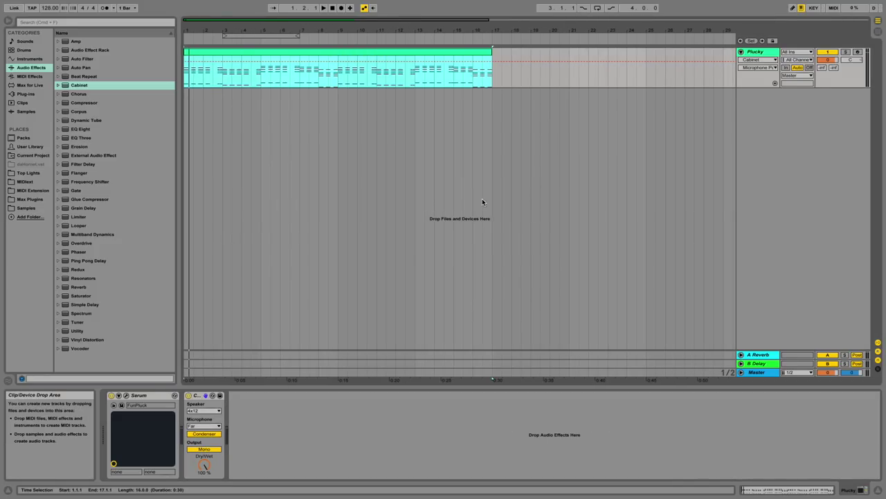
pyautogui.press('space')
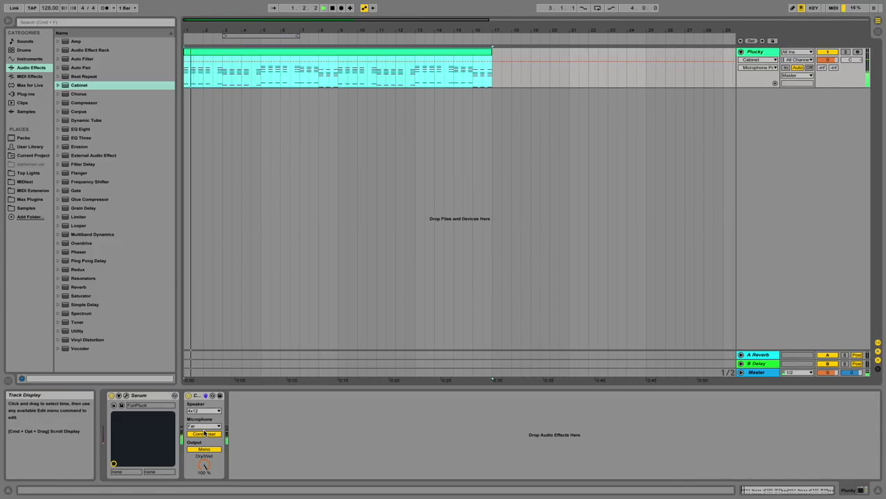
pyautogui.click(204, 426)
pyautogui.click(201, 433)
pyautogui.click(203, 411)
pyautogui.click(199, 445)
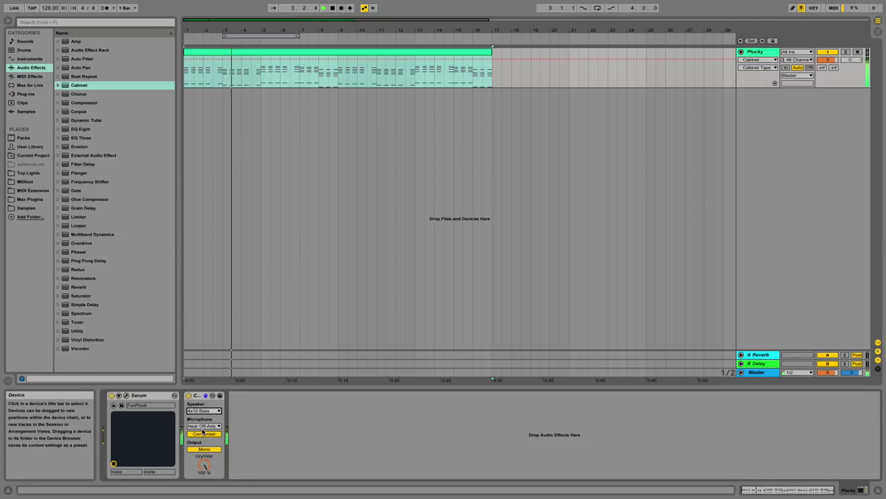
pyautogui.click(204, 449)
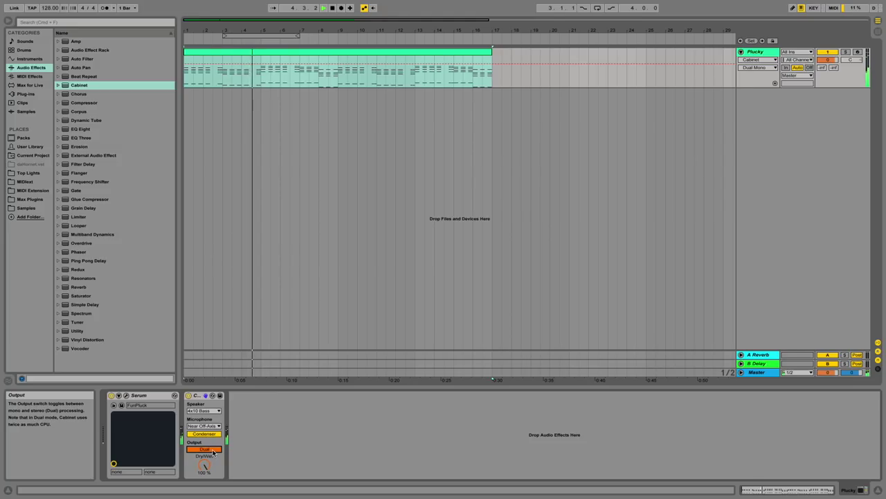
pyautogui.press('space')
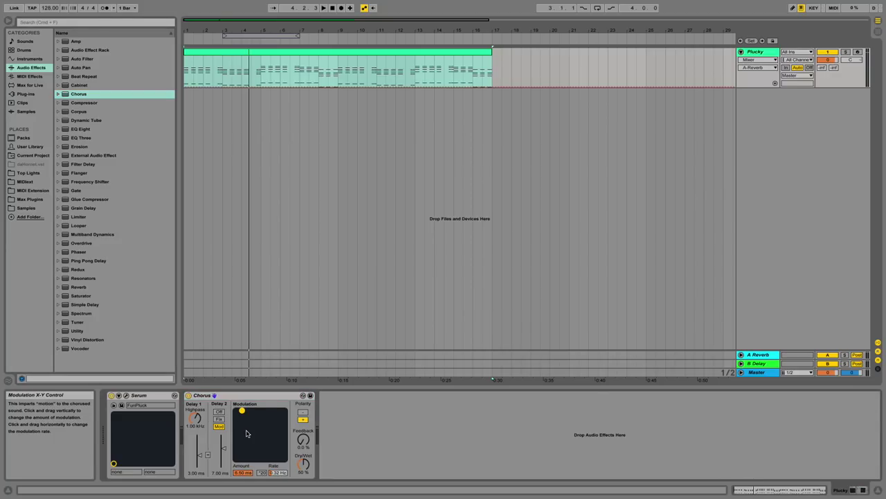
# Vary Chorus's modulation, trying an amount of 2.75 ms at 10.0 Hz, adjust its Feedback, and audition the effect on the clip.
pyautogui.moveTo(246, 434); pyautogui.dragTo(284, 427)
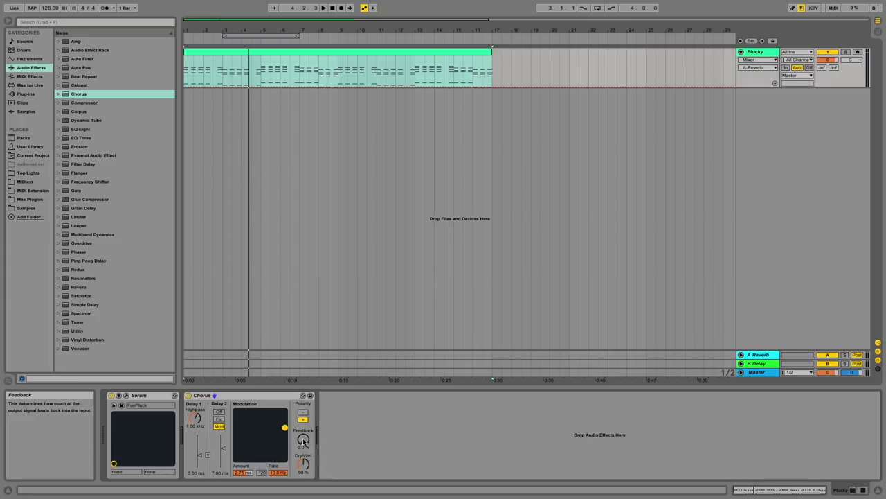
pyautogui.moveTo(303, 440); pyautogui.dragTo(304, 429)
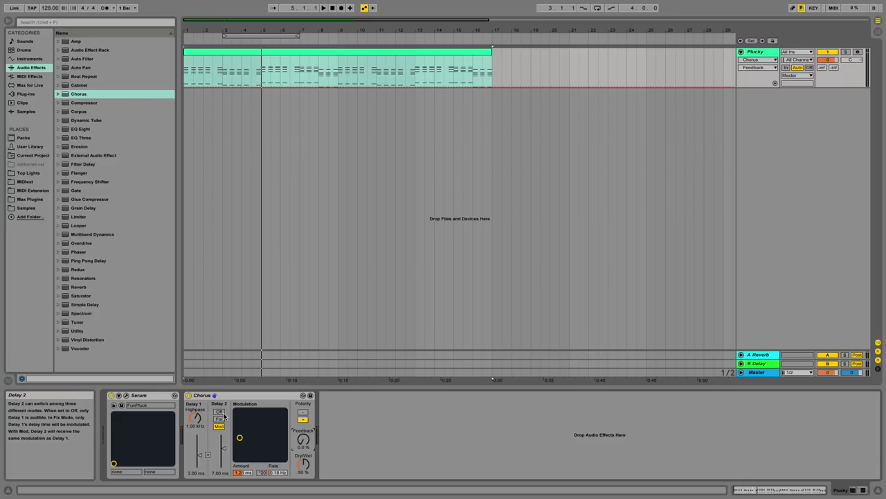
pyautogui.press('space')
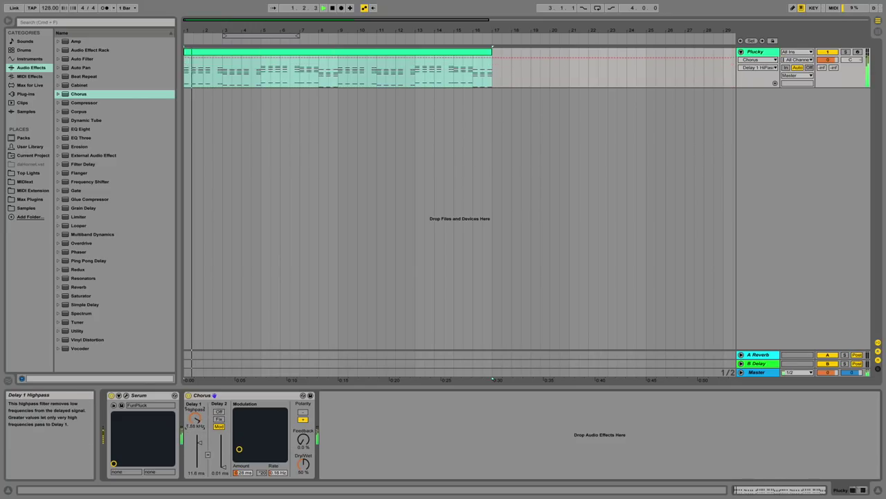
pyautogui.moveTo(239, 448); pyautogui.dragTo(201, 398)
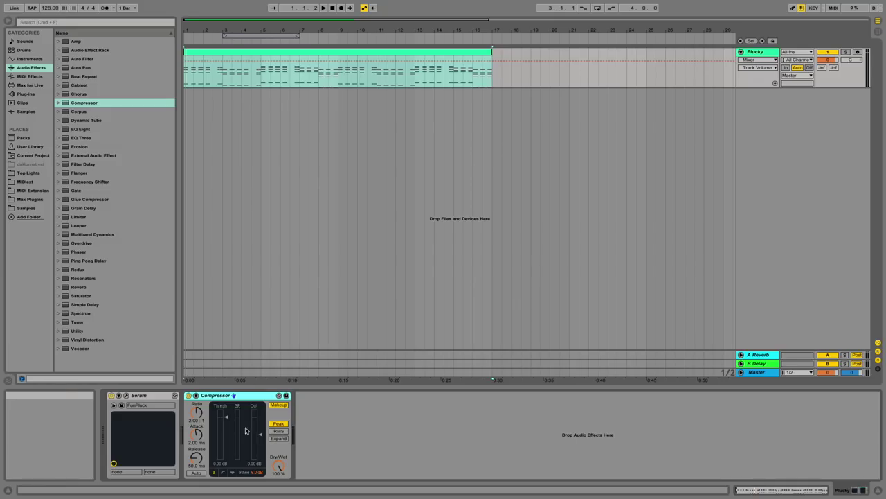
# Show the Compressor's transfer curve and set the threshold to about -21.1 dB and ratio to 3.25:1 while playing the clip.
pyautogui.click(223, 472)
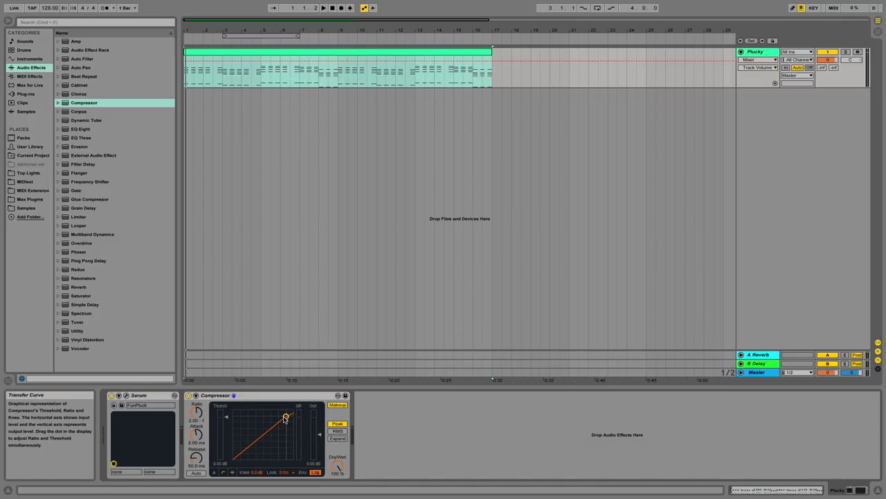
pyautogui.press('space')
pyautogui.moveTo(285, 418); pyautogui.dragTo(256, 425)
pyautogui.press('space')
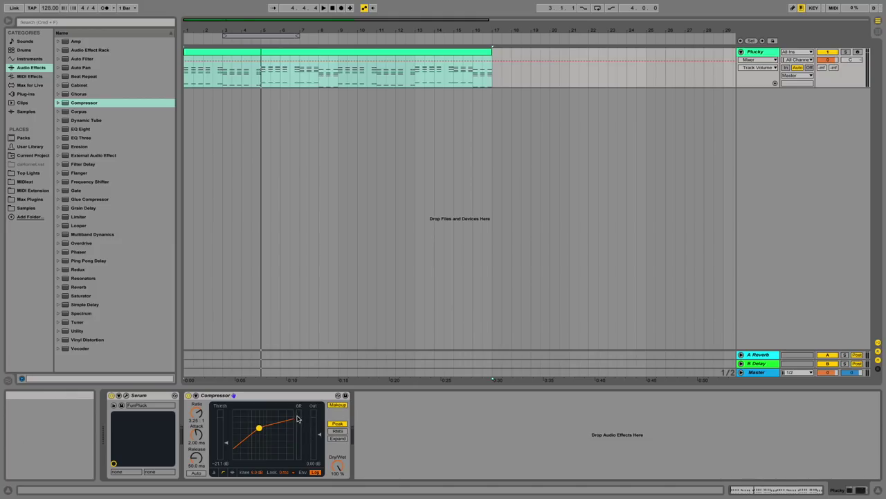
# Unfold the Compressor's sidechain section, turn on Sidechain and view the available audio sources without choosing one.
pyautogui.click(195, 395)
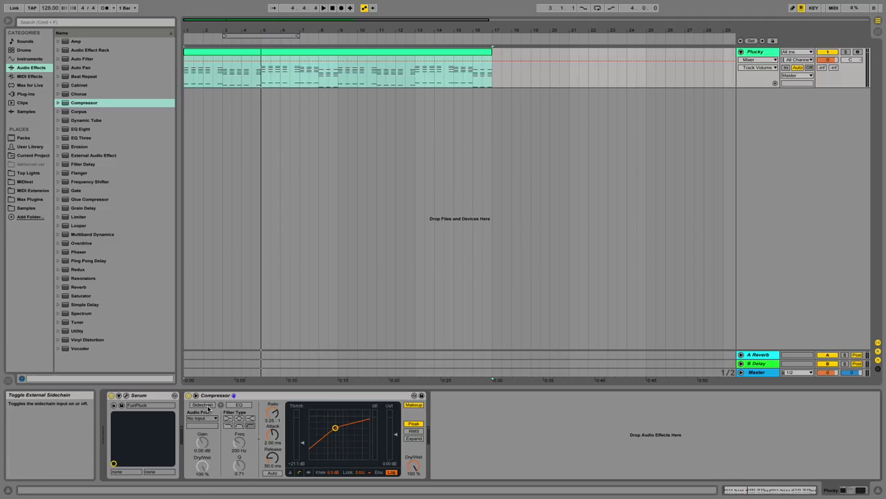
pyautogui.click(208, 407)
pyautogui.click(203, 418)
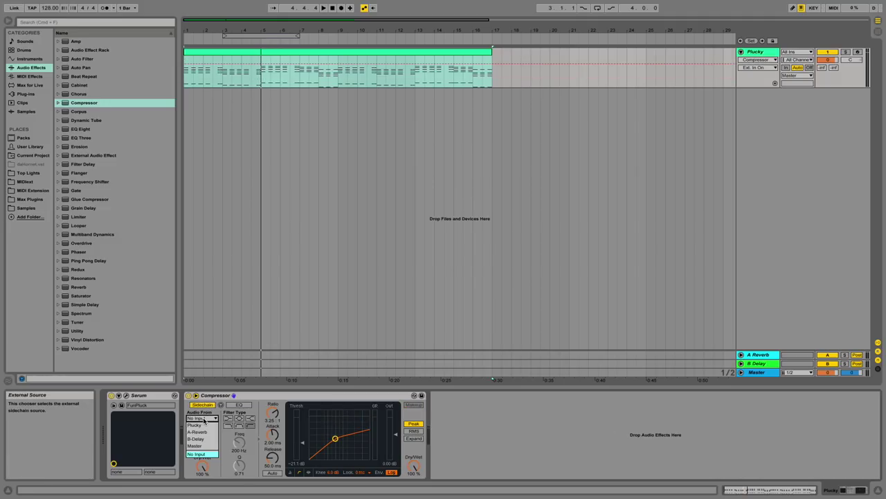
pyautogui.click(216, 400)
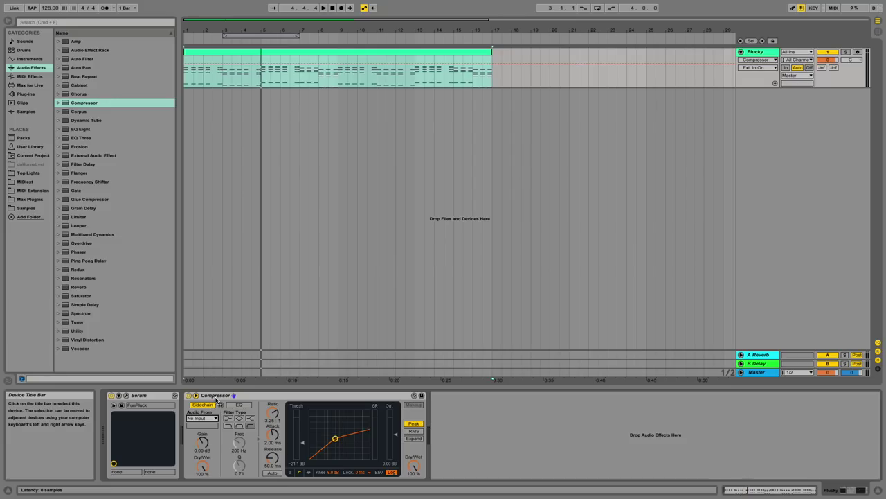
pyautogui.click(226, 396)
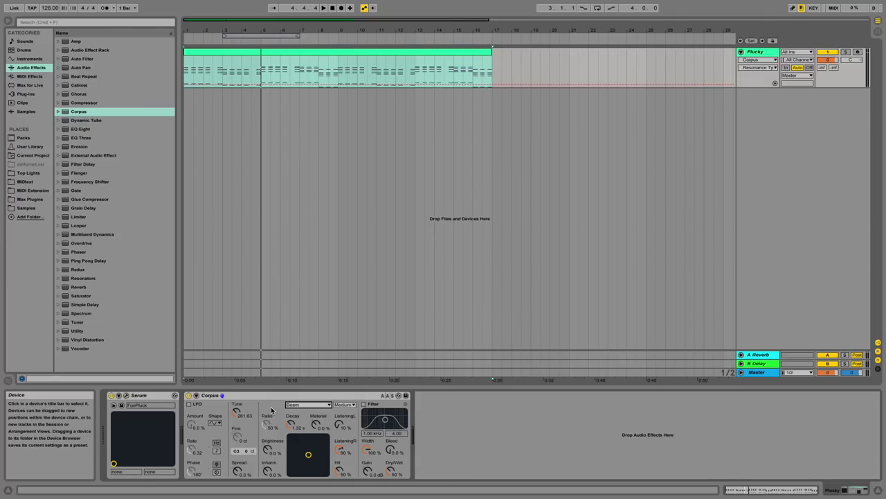
# Browse Corpus's resonance types, set it to Pipe and play the clip to audition it.
pyautogui.click(299, 405)
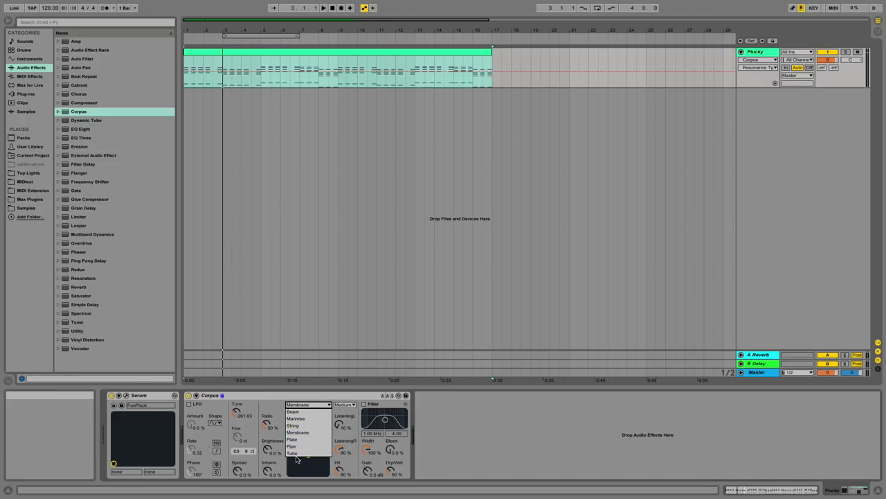
pyautogui.click(296, 447)
pyautogui.press('space')
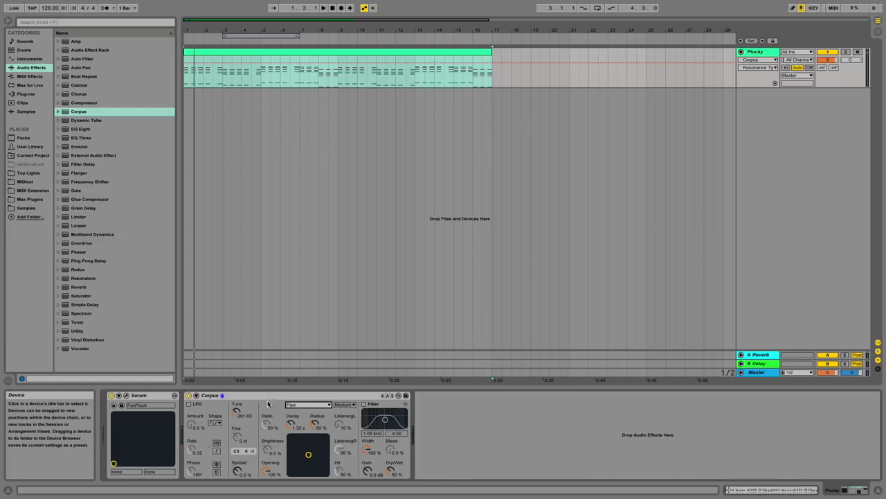
pyautogui.press('space')
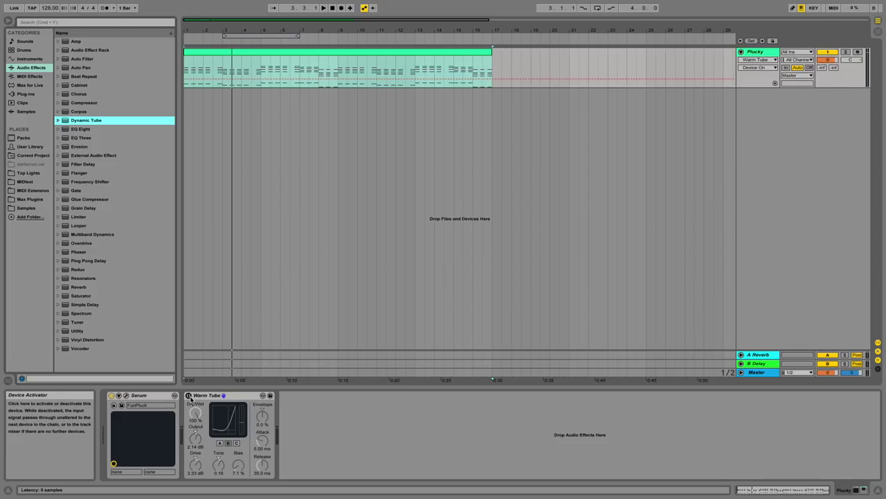
# Reactivate the Warm Tube preset and play the clip, bypassing the device and turning it on again to compare.
pyautogui.click(188, 397)
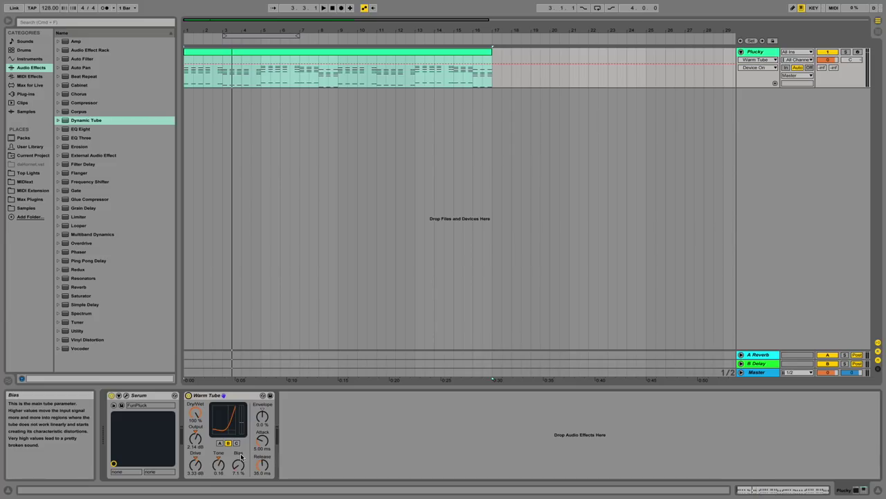
pyautogui.press('space')
pyautogui.click(188, 396)
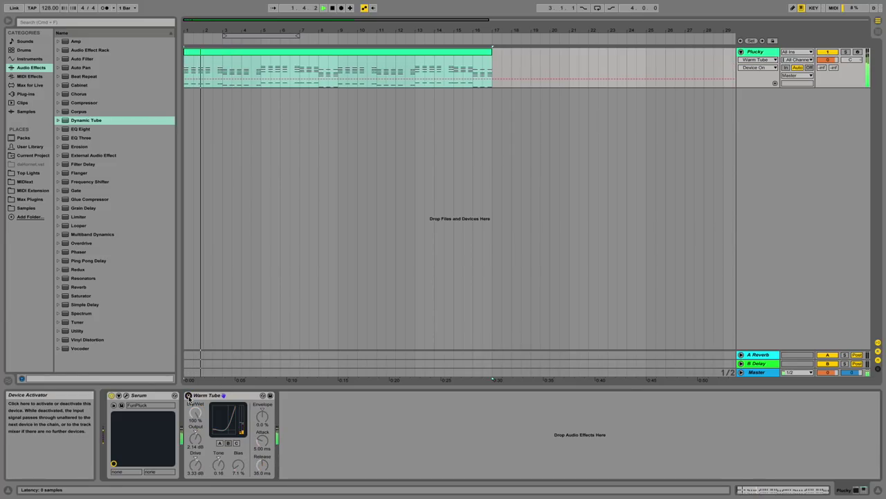
pyautogui.click(188, 395)
# Raise Warm Tube's Envelope, Attack and Drive one after another, resetting each to its default, and raise the Bias.
pyautogui.moveTo(262, 419); pyautogui.dragTo(262, 371)
pyautogui.press('Delete')
pyautogui.moveTo(262, 442); pyautogui.dragTo(262, 406)
pyautogui.press('Delete')
pyautogui.moveTo(195, 466); pyautogui.dragTo(195, 419)
pyautogui.press('Delete')
pyautogui.moveTo(240, 467); pyautogui.dragTo(239, 400)
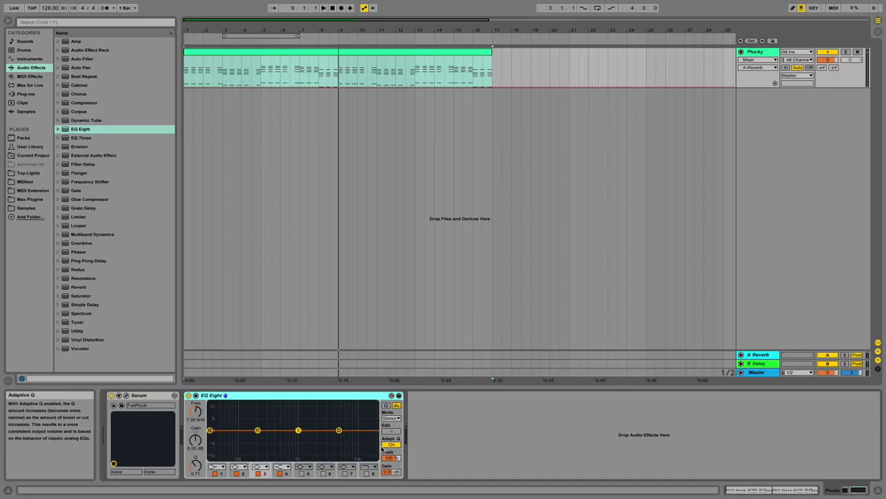
# Move EQ Eight's band 2 around the frequency display, switch the band off and on, and leave it slightly below 0 dB.
pyautogui.moveTo(257, 430); pyautogui.dragTo(308, 414)
pyautogui.click(236, 474)
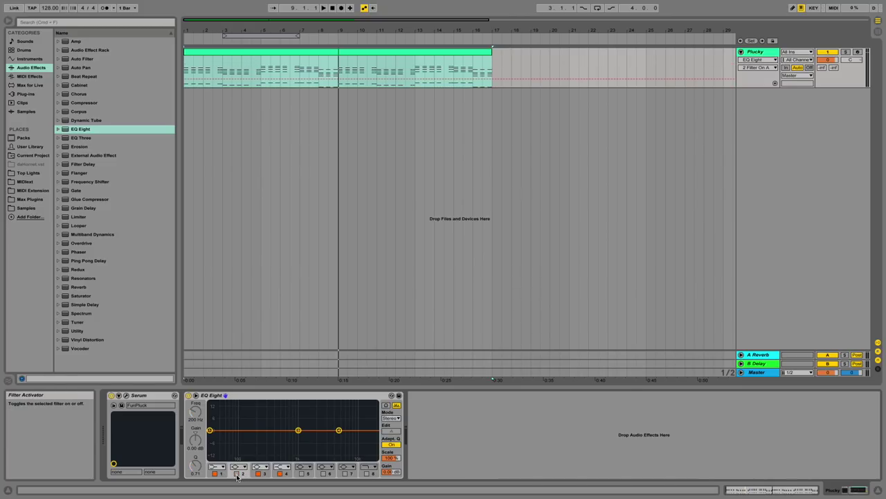
pyautogui.moveTo(257, 430)
pyautogui.mouseDown()
pyautogui.moveTo(238, 421)
pyautogui.moveTo(270, 407)
pyautogui.moveTo(260, 432)
pyautogui.mouseUp()
# Turn on EQ Eight's band 5 and look through its filter types.
pyautogui.click(301, 473)
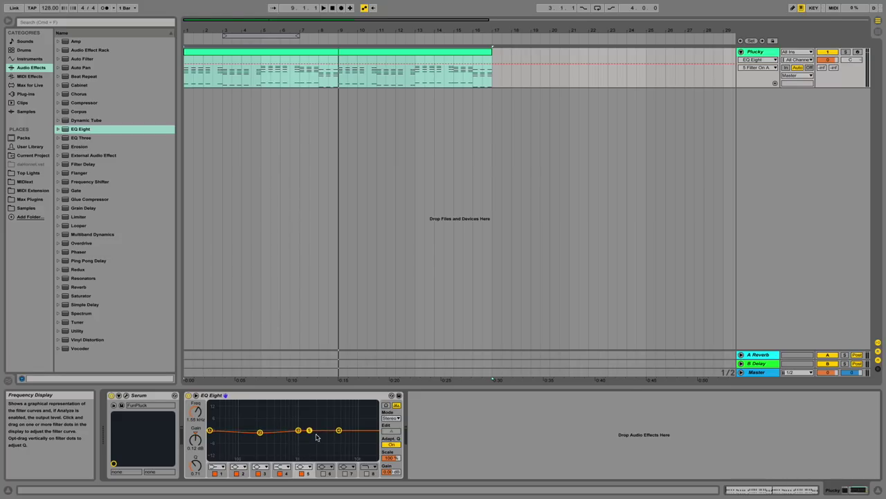
pyautogui.click(303, 466)
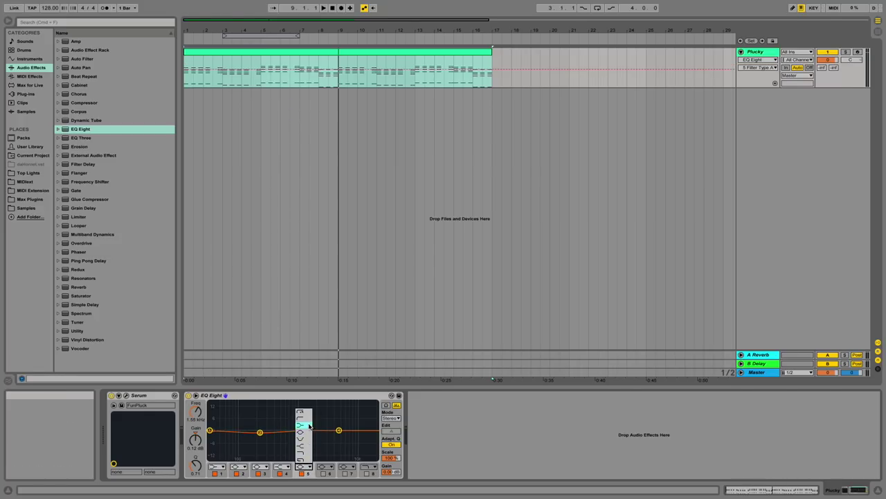
pyautogui.click(300, 441)
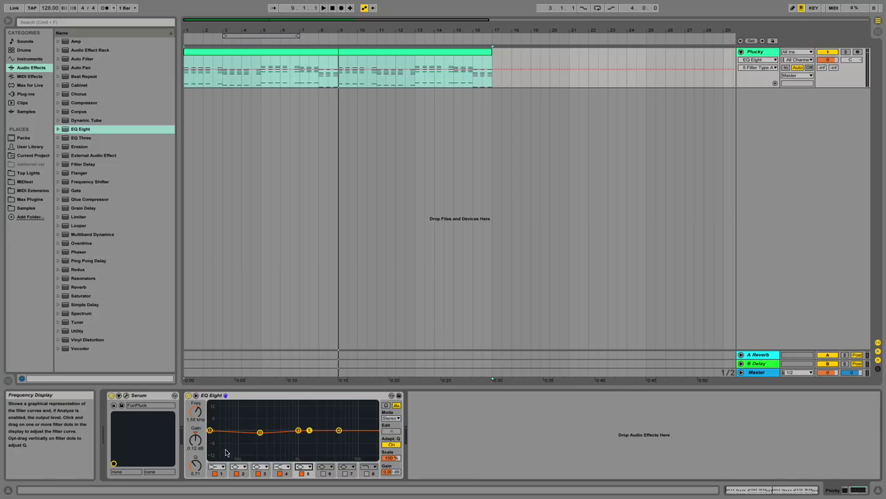
# Set EQ Eight's band 1 to a low-cut filter and play the clip while sweeping its cutoff frequency upward.
pyautogui.click(221, 469)
pyautogui.click(218, 420)
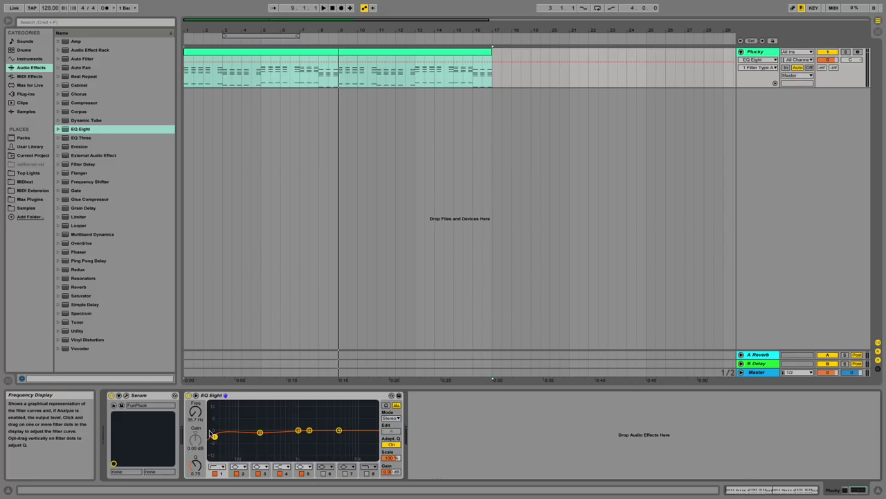
pyautogui.moveTo(210, 437); pyautogui.dragTo(258, 434)
pyautogui.moveTo(197, 415); pyautogui.dragTo(196, 445)
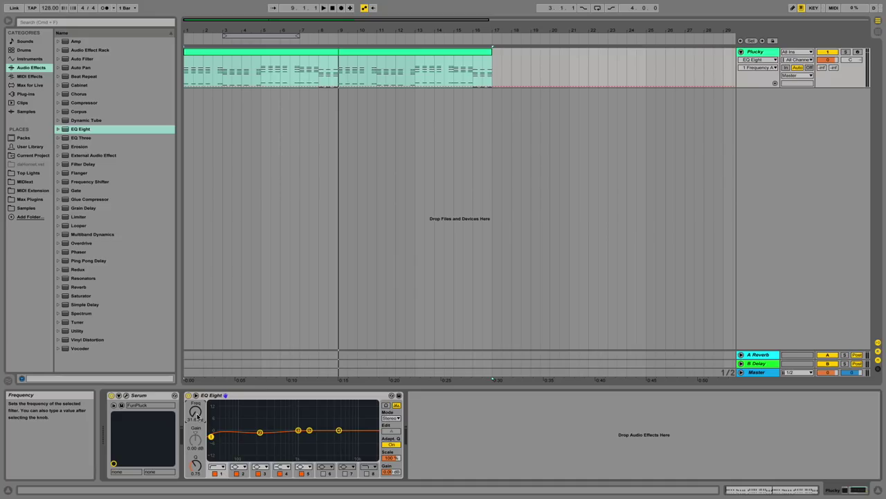
pyautogui.press('space')
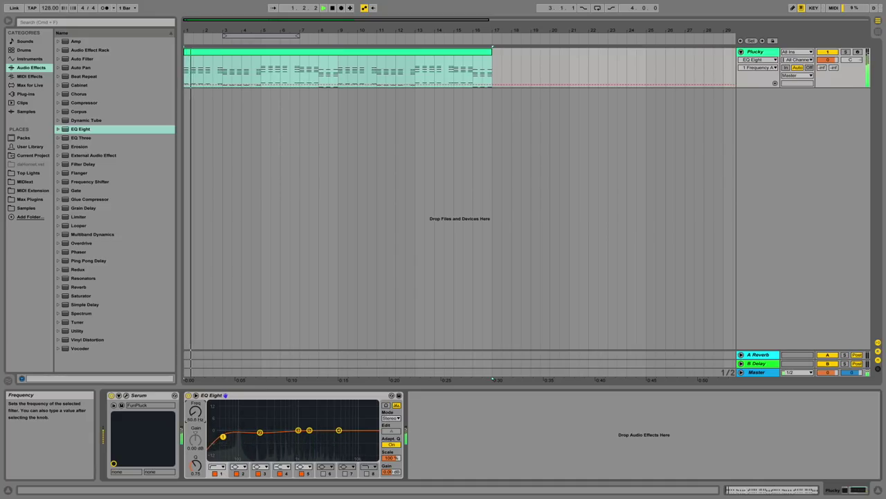
pyautogui.moveTo(197, 416); pyautogui.dragTo(197, 380)
pyautogui.press('space')
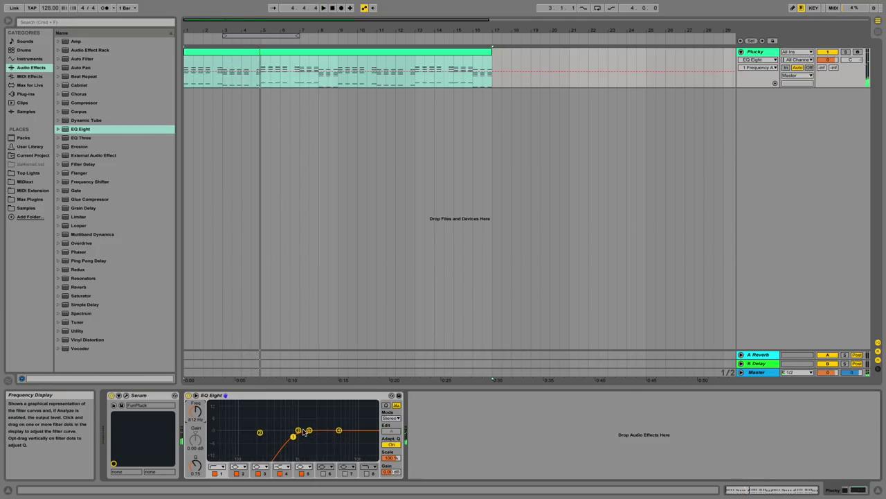
# Boost EQ Eight's band 5 to 15 dB and play the clip while shifting its frequency to about 2.3 kHz.
pyautogui.click(310, 430)
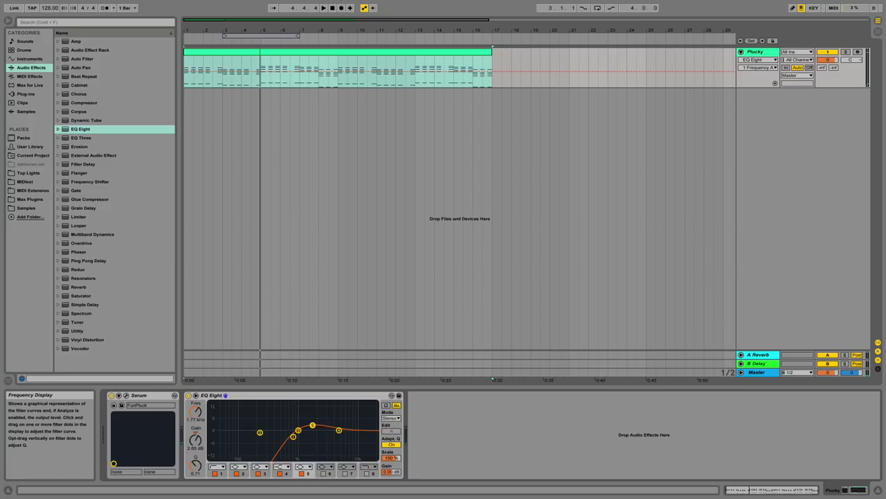
pyautogui.moveTo(316, 419); pyautogui.dragTo(319, 415)
pyautogui.moveTo(196, 411); pyautogui.dragTo(196, 412)
pyautogui.moveTo(319, 414); pyautogui.dragTo(330, 405)
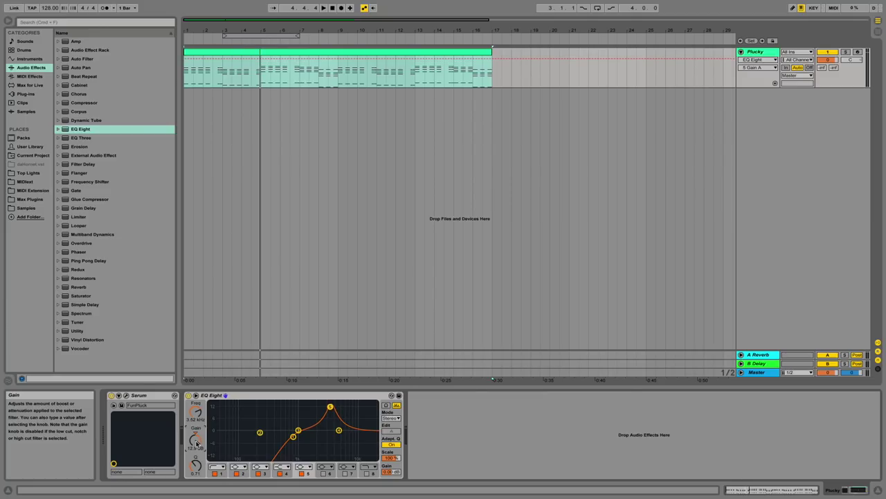
pyautogui.press('space')
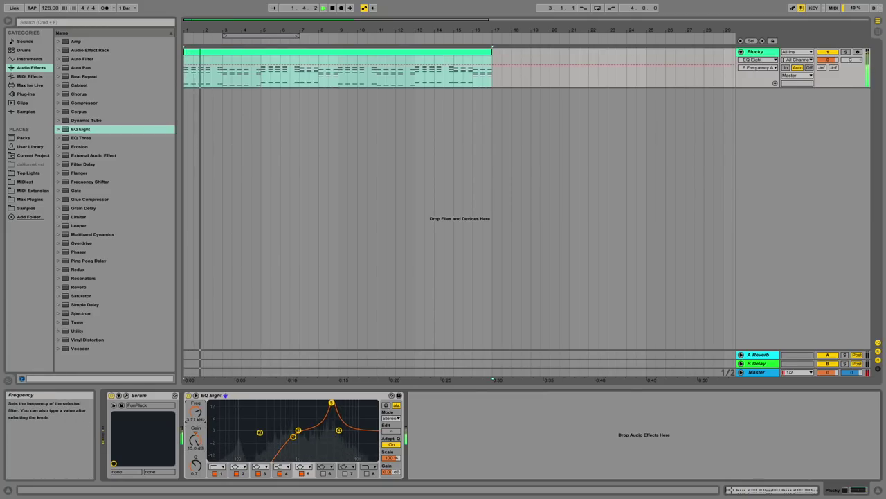
pyautogui.moveTo(330, 407)
pyautogui.mouseDown()
pyautogui.moveTo(365, 403)
pyautogui.moveTo(308, 403)
pyautogui.moveTo(319, 402)
pyautogui.mouseUp()
pyautogui.press('space')
# Widen EQ Eight's band 5 to a Q of 0.34, reposition the band, and open the channel mode choices.
pyautogui.moveTo(194, 462)
pyautogui.mouseDown()
pyautogui.moveTo(194, 477)
pyautogui.moveTo(197, 466)
pyautogui.mouseUp()
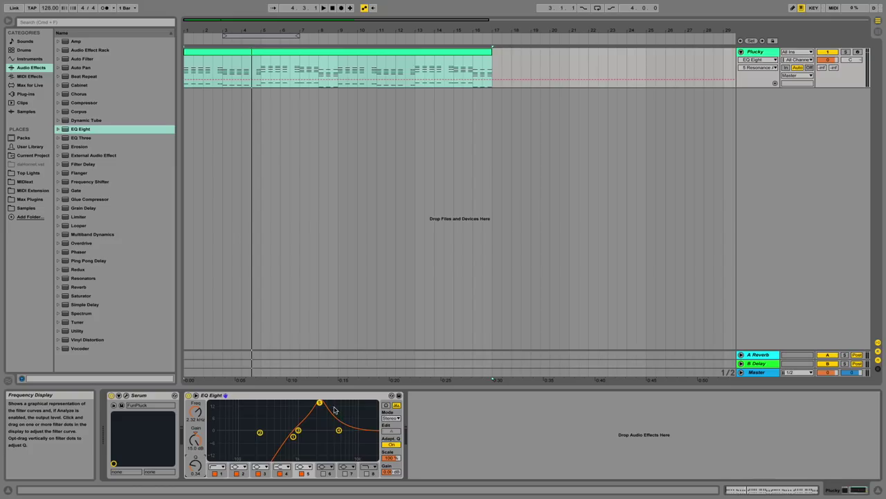
pyautogui.moveTo(328, 405); pyautogui.dragTo(327, 421)
pyautogui.click(397, 418)
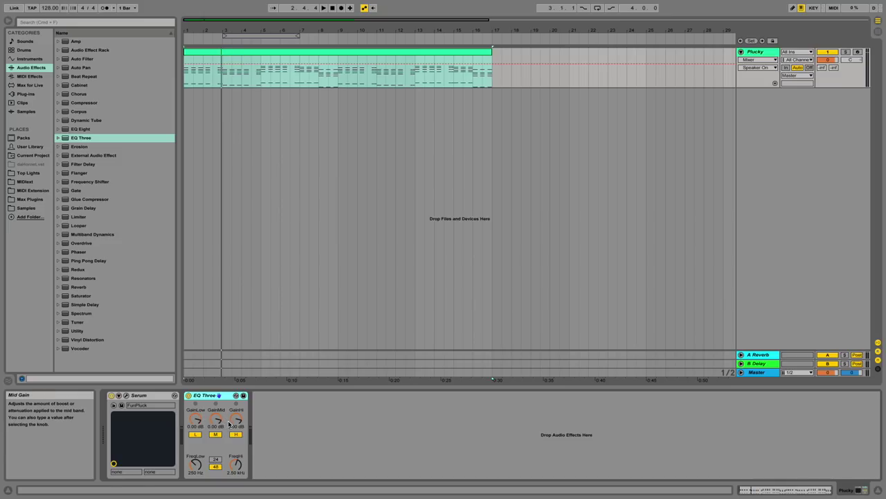
# Try EQ Eight after EQ Three, remove it, and move EQ Three's crossovers to 747 Hz and 1.33 kHz.
pyautogui.moveTo(85, 130); pyautogui.dragTo(293, 447)
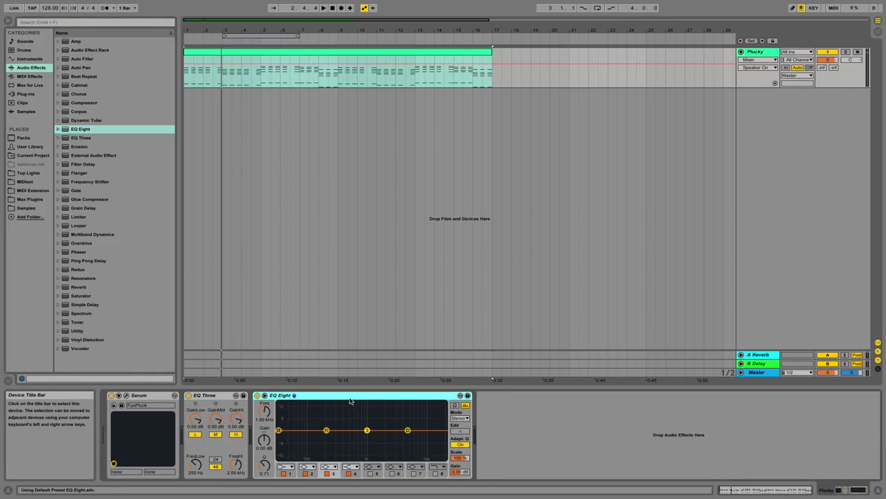
pyautogui.press('Delete')
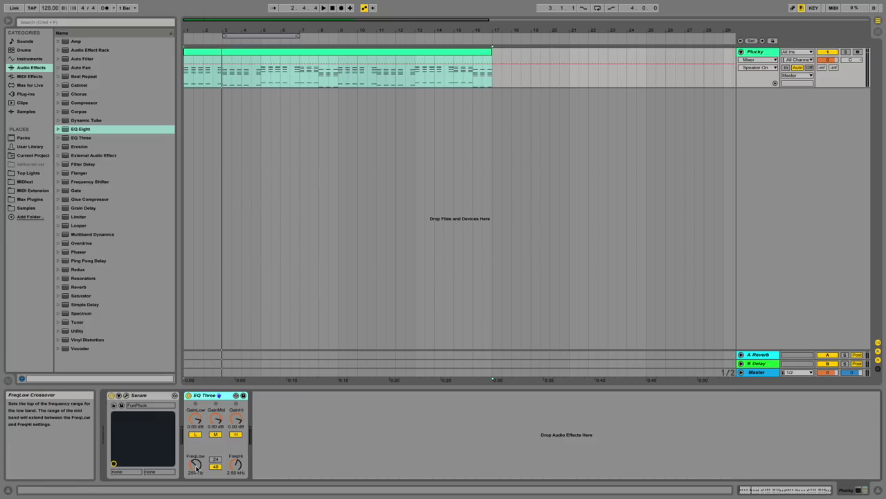
pyautogui.moveTo(197, 468); pyautogui.dragTo(237, 476)
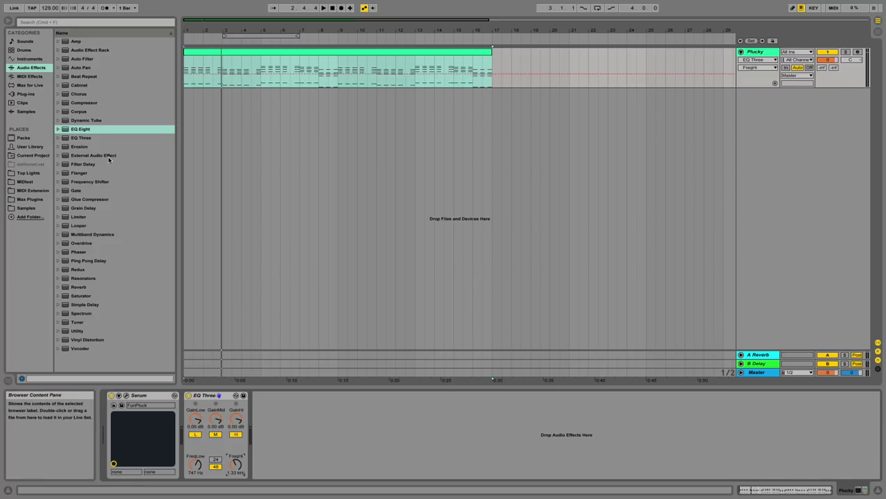
# Add EQ Eight after EQ Three, turn off its band 4, and match its band 1 to EQ Three's FreqLow at 834 Hz.
pyautogui.moveTo(102, 149); pyautogui.dragTo(292, 444)
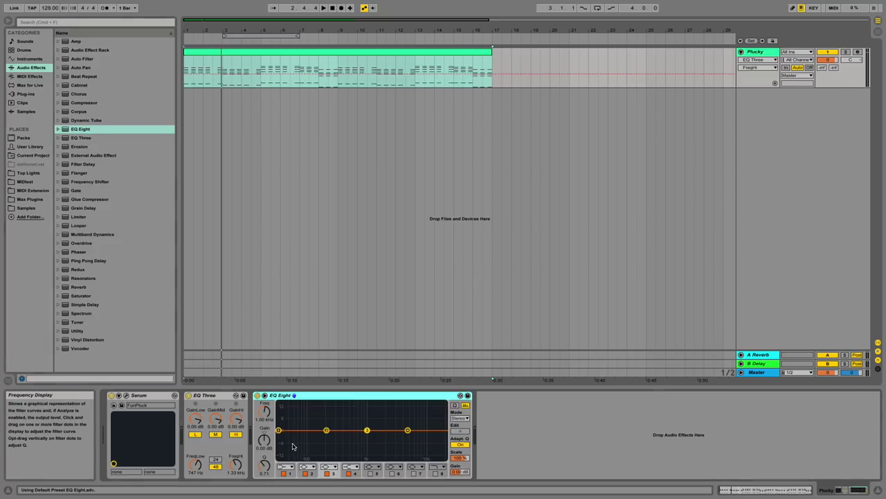
pyautogui.click(349, 473)
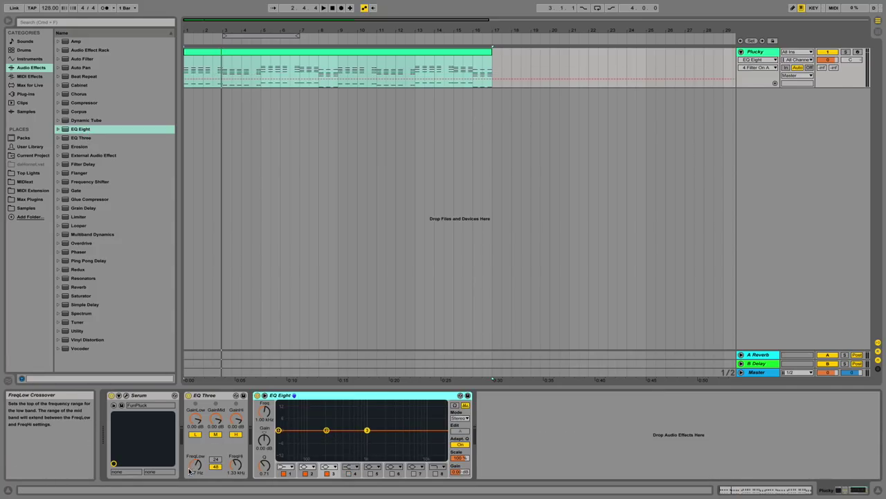
pyautogui.moveTo(199, 470); pyautogui.dragTo(199, 465)
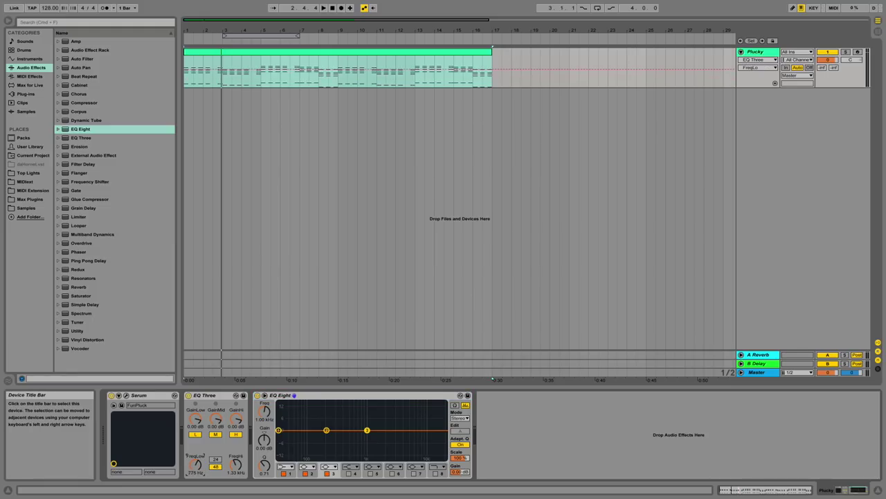
pyautogui.click(278, 430)
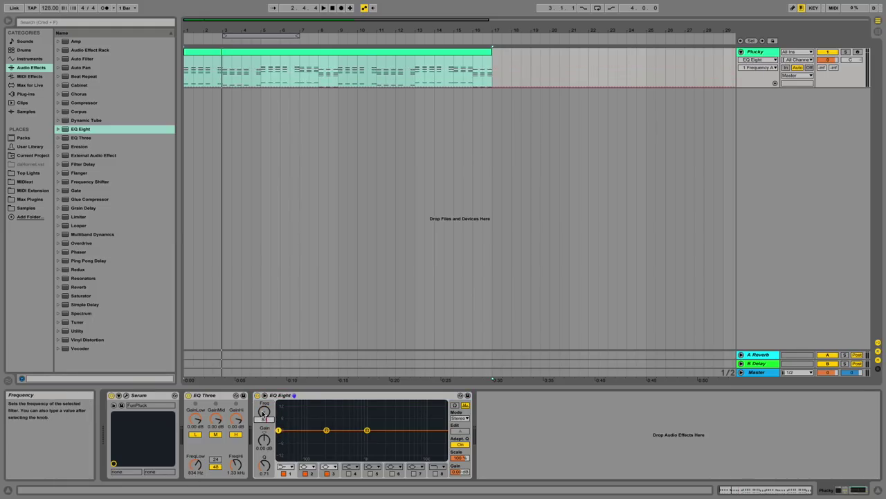
pyautogui.moveTo(263, 414); pyautogui.dragTo(264, 388)
# Set EQ Three's FreqHi to 2.81 kHz and move EQ Eight's band 3 to the same frequency.
pyautogui.click(335, 474)
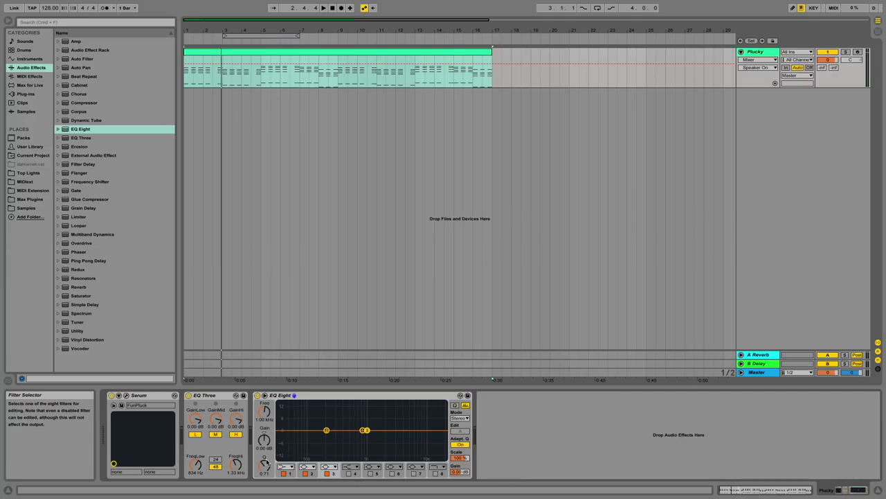
pyautogui.moveTo(237, 466); pyautogui.dragTo(238, 450)
pyautogui.moveTo(264, 413); pyautogui.dragTo(265, 402)
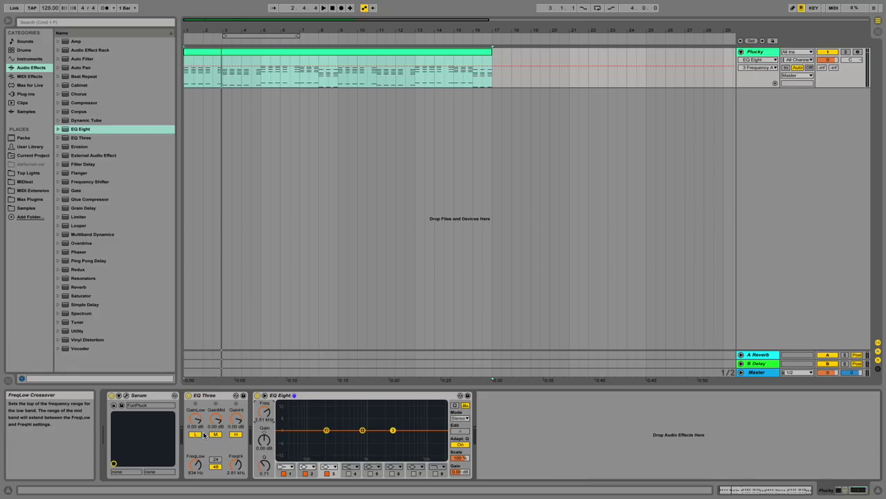
# Lower EQ Three's GainLow to -5.43 dB and cut EQ Eight's band 2 by a similar amount.
pyautogui.moveTo(197, 419); pyautogui.dragTo(197, 433)
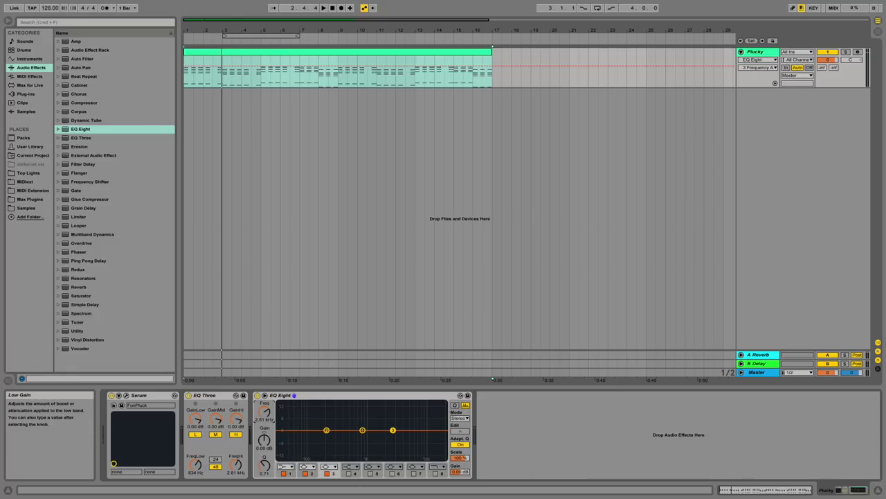
pyautogui.click(326, 430)
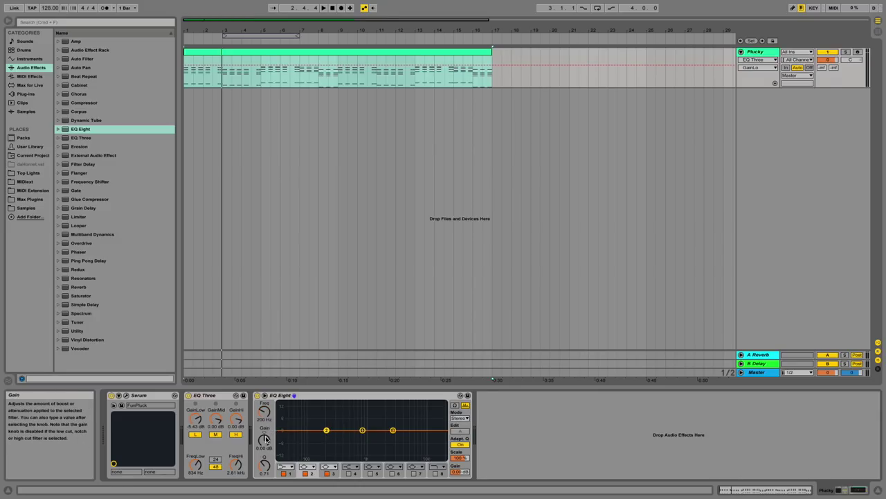
pyautogui.moveTo(264, 439); pyautogui.dragTo(265, 452)
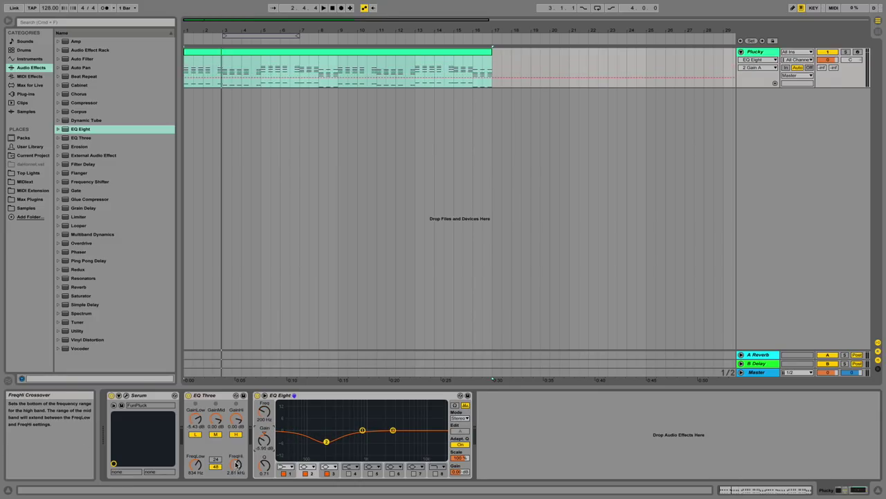
# Raise EQ Three's GainHi to 2.83 dB, boost EQ Eight's band 3 similarly, and fine-tune band 2's gain to -5.71 dB.
pyautogui.click(235, 464)
pyautogui.click(236, 419)
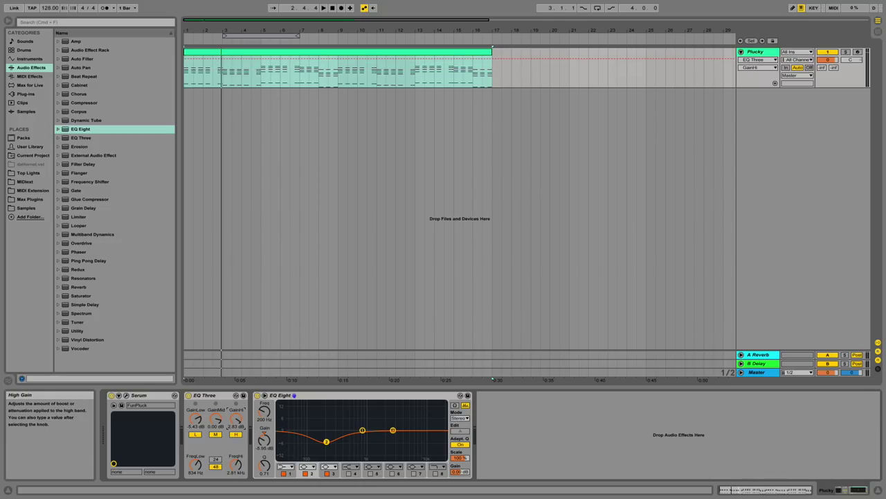
pyautogui.moveTo(237, 419); pyautogui.dragTo(237, 414)
pyautogui.click(392, 431)
pyautogui.moveTo(393, 430); pyautogui.dragTo(393, 424)
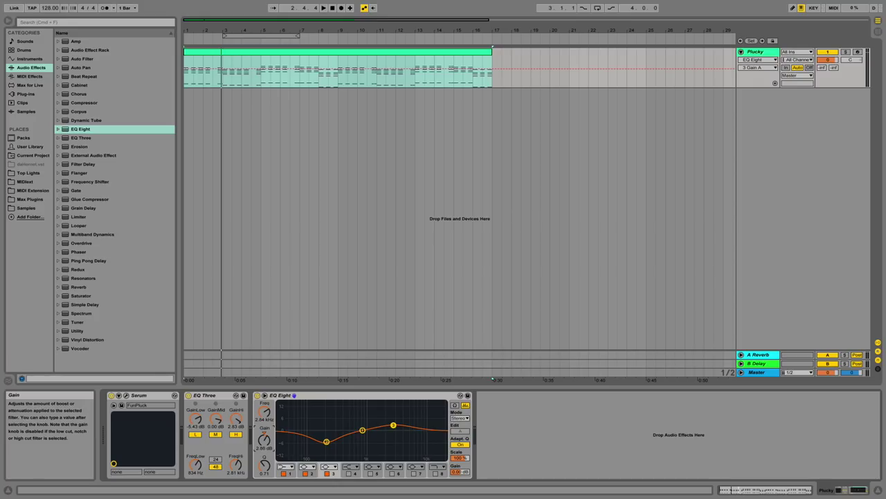
pyautogui.click(327, 441)
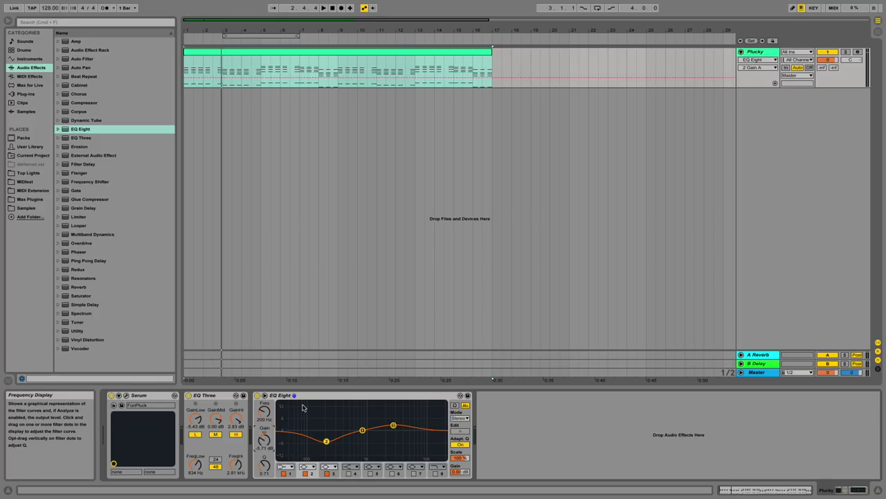
# Play the clip while alternately bypassing EQ Eight and EQ Three to compare their sound, and stop with EQ Eight off.
pyautogui.click(216, 399)
pyautogui.click(324, 397)
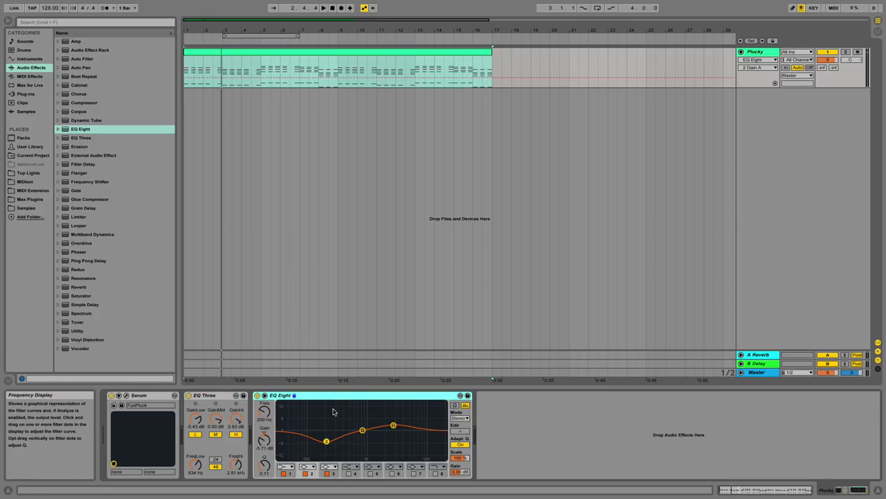
pyautogui.click(257, 395)
pyautogui.press('space')
pyautogui.click(188, 396)
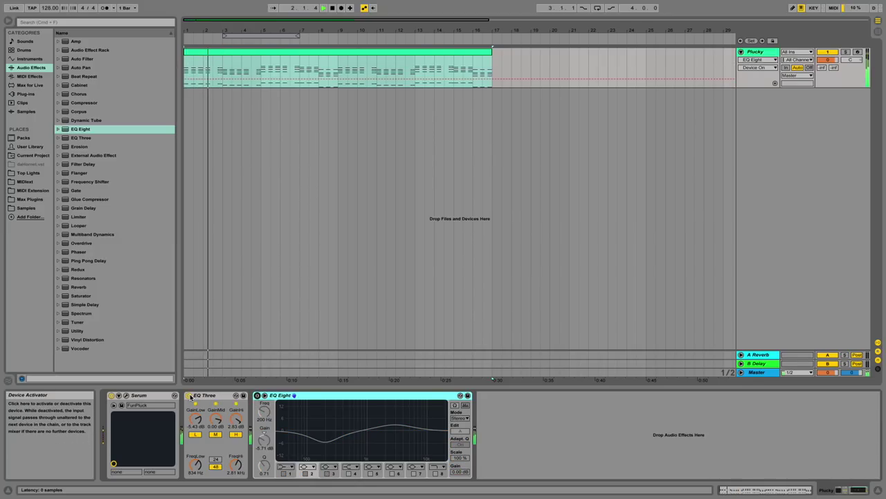
pyautogui.click(257, 395)
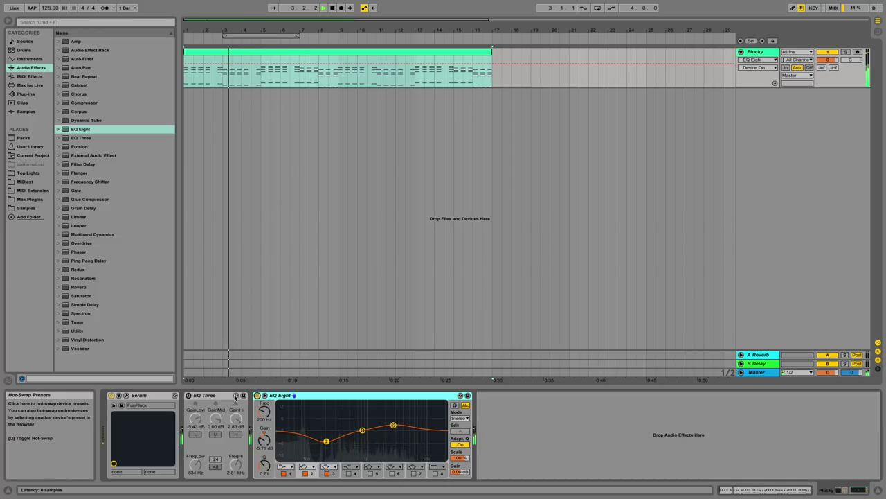
pyautogui.click(189, 396)
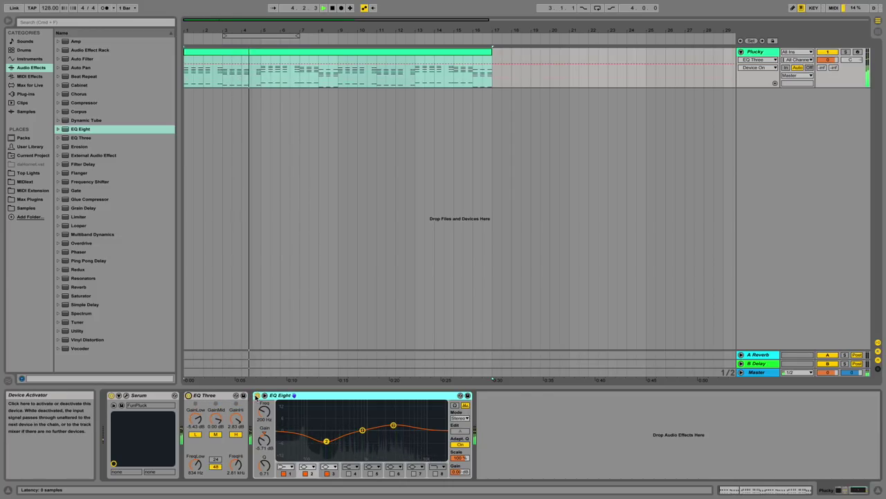
pyautogui.click(257, 396)
pyautogui.press('space')
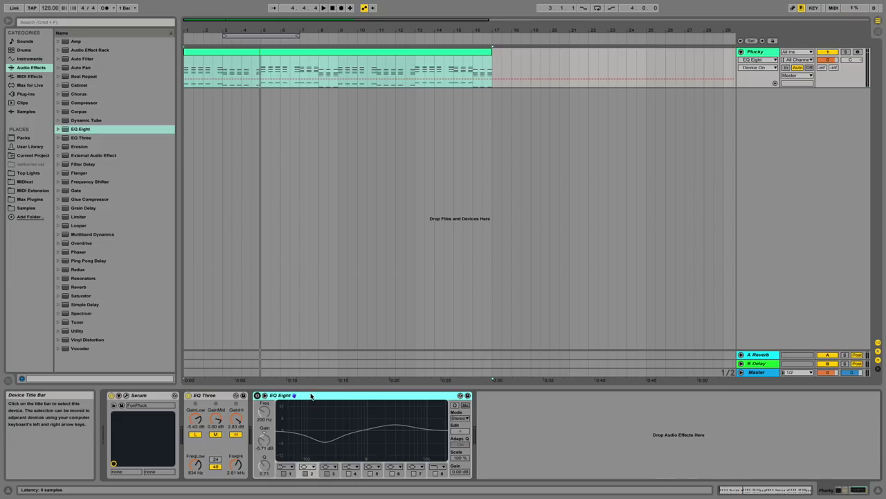
# Delete EQ Eight and EQ Three from the Plucky track and add Erosion after Serum.
pyautogui.press('Delete')
pyautogui.press('Delete')
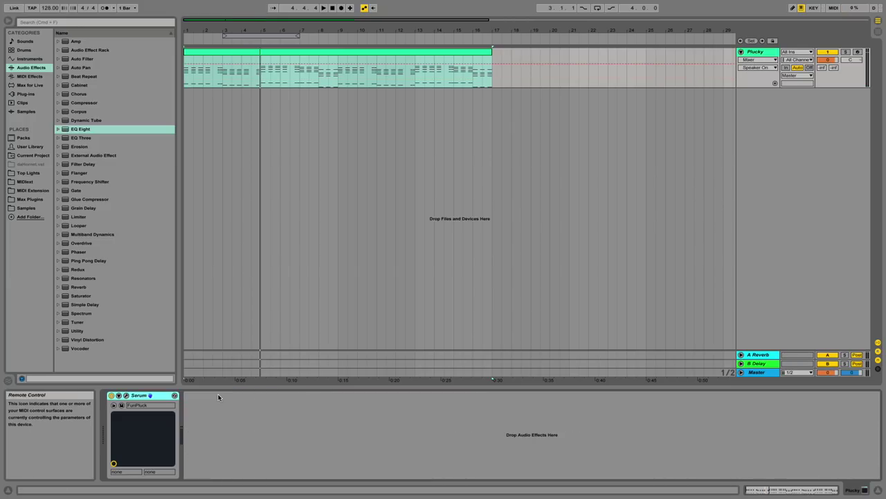
pyautogui.moveTo(79, 146); pyautogui.dragTo(255, 439)
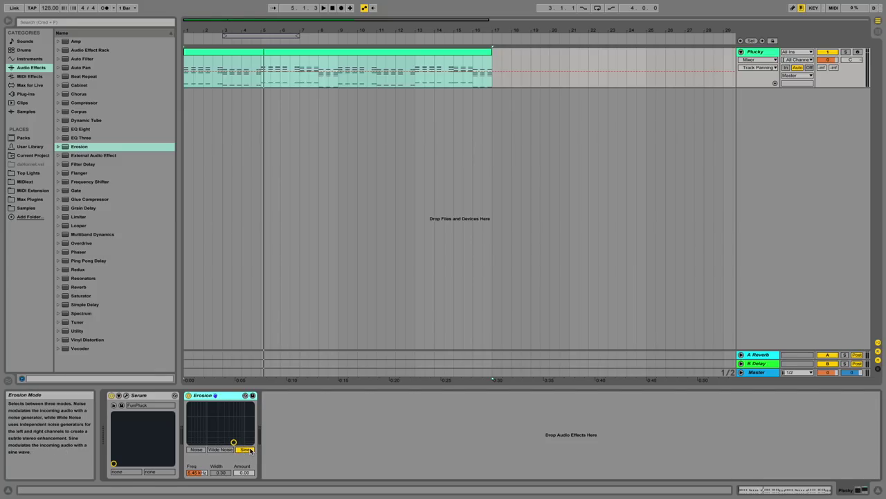
# Switch Erosion to Noise mode and set its frequency to about 3.2 kHz with the amount at 200.
pyautogui.click(197, 450)
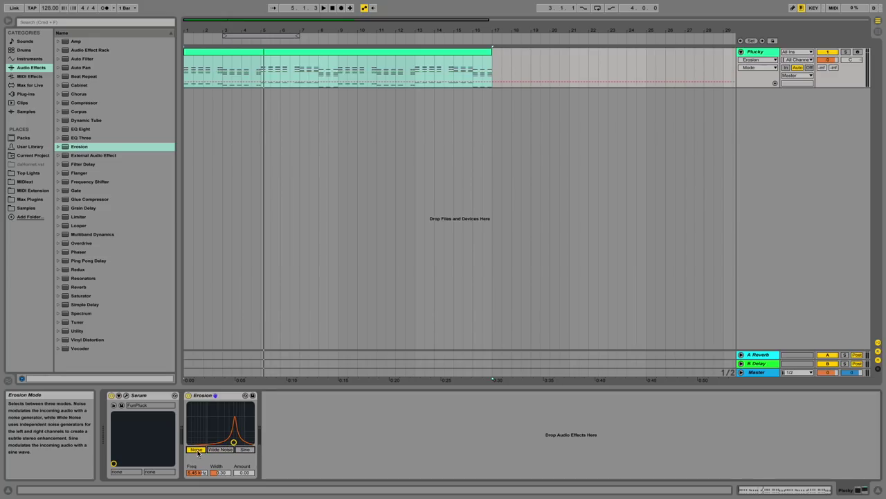
pyautogui.click(234, 441)
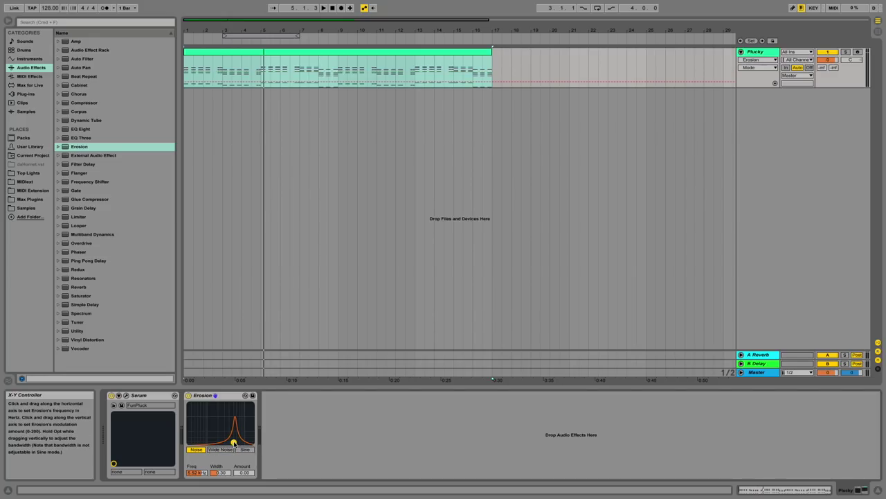
pyautogui.moveTo(234, 442); pyautogui.dragTo(225, 404)
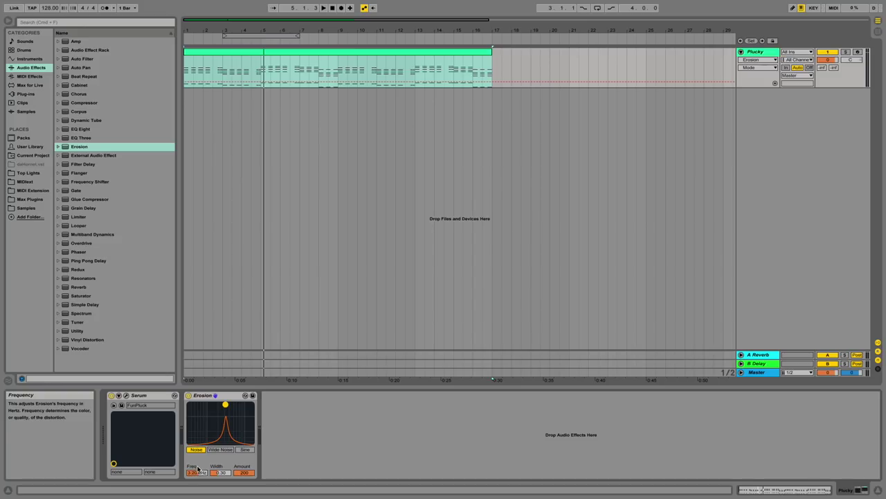
# Switch Erosion to Sine mode and play the clip while reducing the amount and changing the frequency.
pyautogui.click(245, 450)
pyautogui.press('space')
pyautogui.click(244, 473)
pyautogui.moveTo(245, 473); pyautogui.dragTo(244, 497)
pyautogui.moveTo(196, 473); pyautogui.dragTo(221, 463)
# Change Erosion from Noise to Wide Noise mode and play the clip while adjusting its amount.
pyautogui.click(203, 450)
pyautogui.click(219, 450)
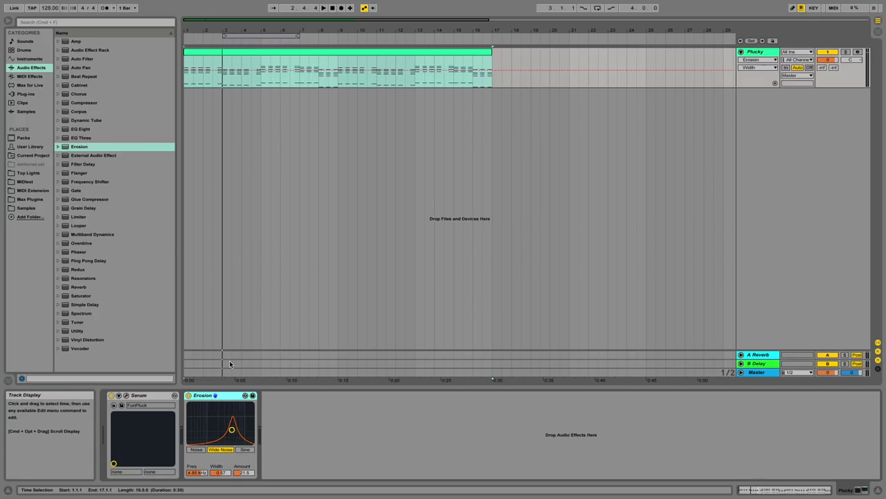
pyautogui.press('space')
pyautogui.moveTo(239, 474); pyautogui.dragTo(221, 438)
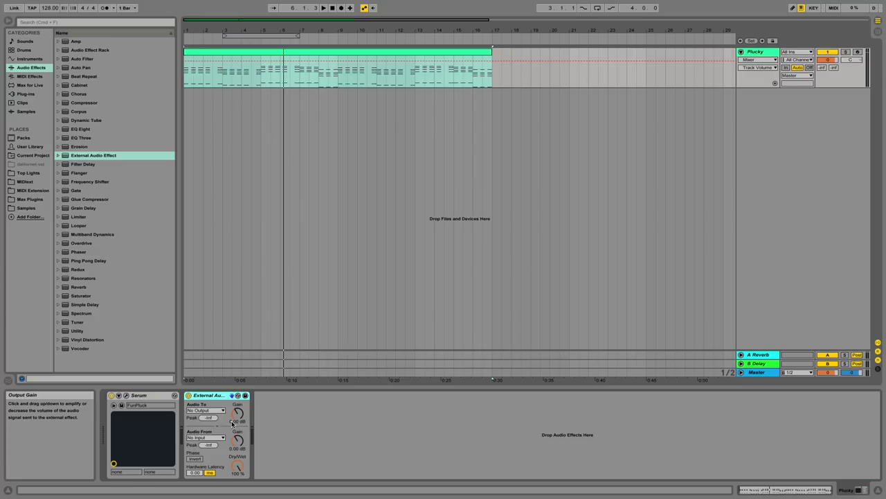
# Check External Audio Effect's Audio To and Audio From choices and delete the device from the Plucky track.
pyautogui.click(218, 410)
pyautogui.click(218, 411)
pyautogui.click(221, 436)
pyautogui.click(222, 437)
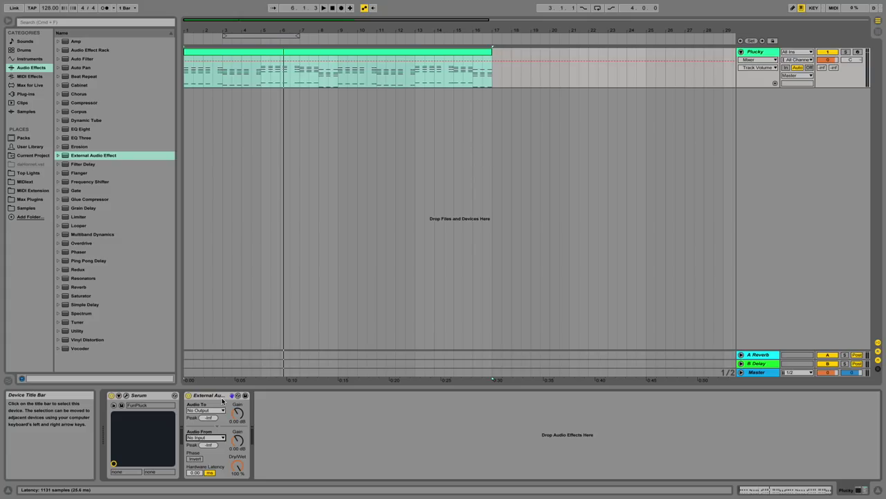
pyautogui.click(222, 400)
pyautogui.press('Delete')
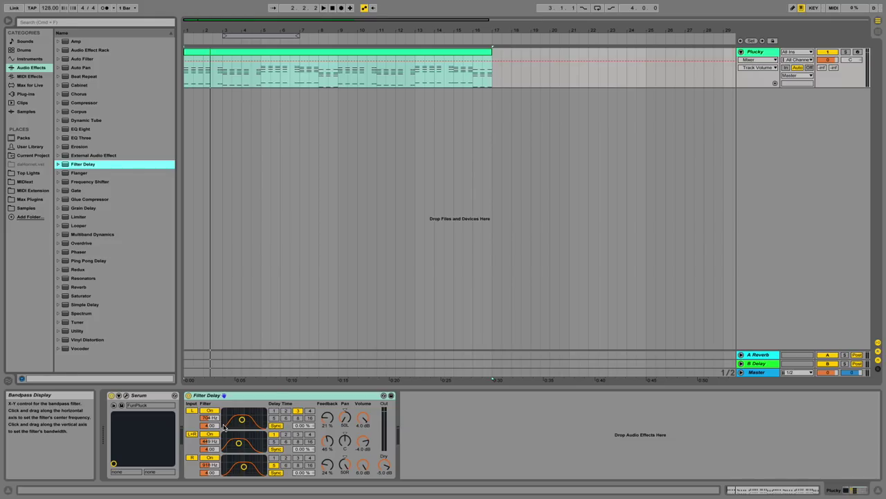
# Play Filter Delay while switching off the R and L+R lines, and set the L line's filter to 2.07 kHz with width 3.09.
pyautogui.press('space')
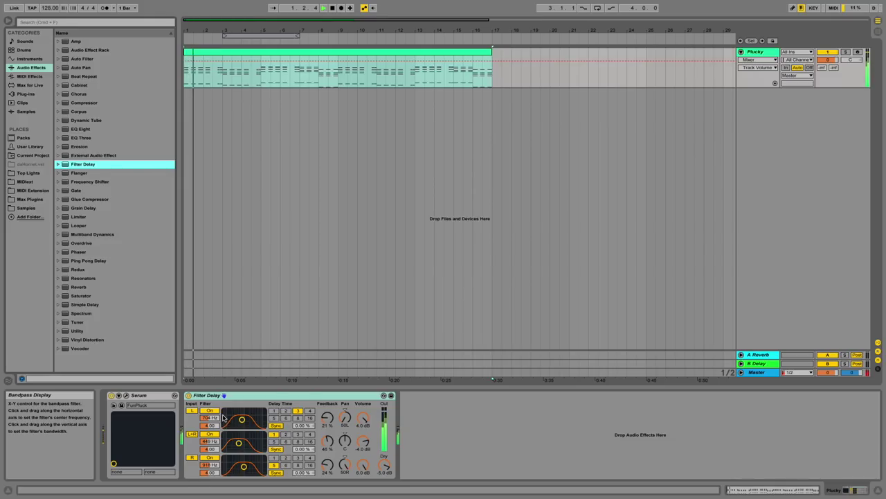
pyautogui.click(192, 458)
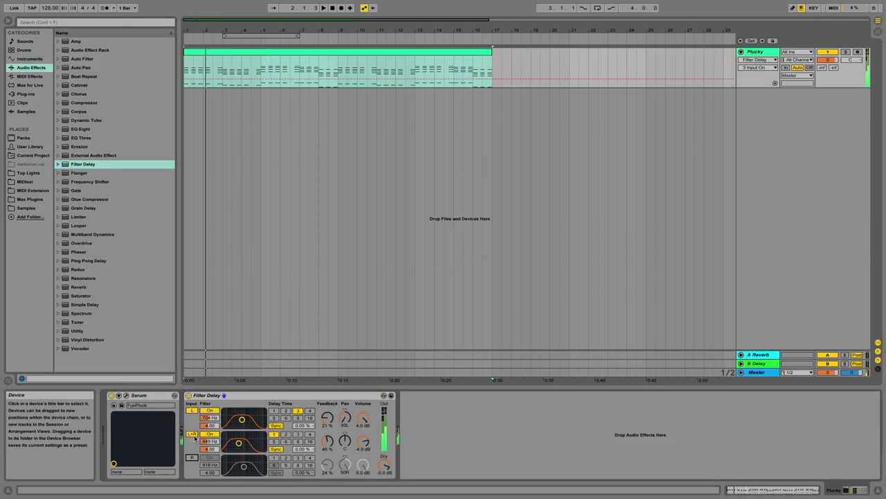
pyautogui.click(191, 434)
pyautogui.press('space')
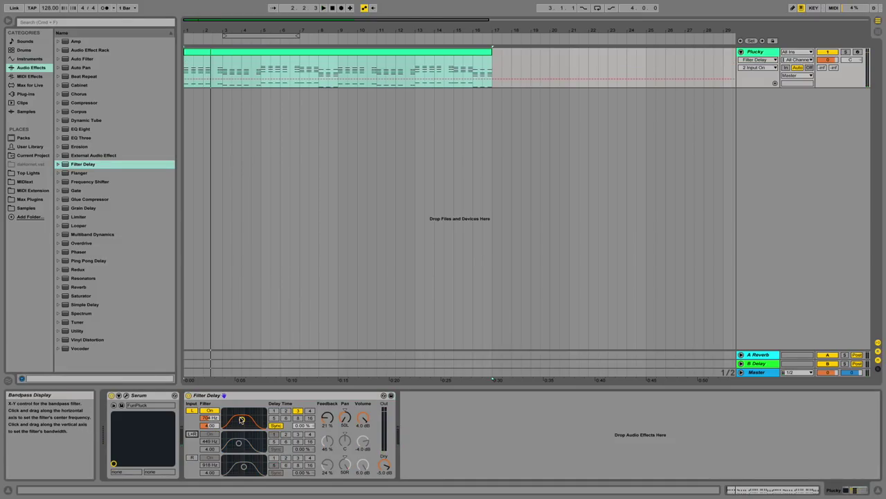
pyautogui.moveTo(242, 420); pyautogui.dragTo(249, 420)
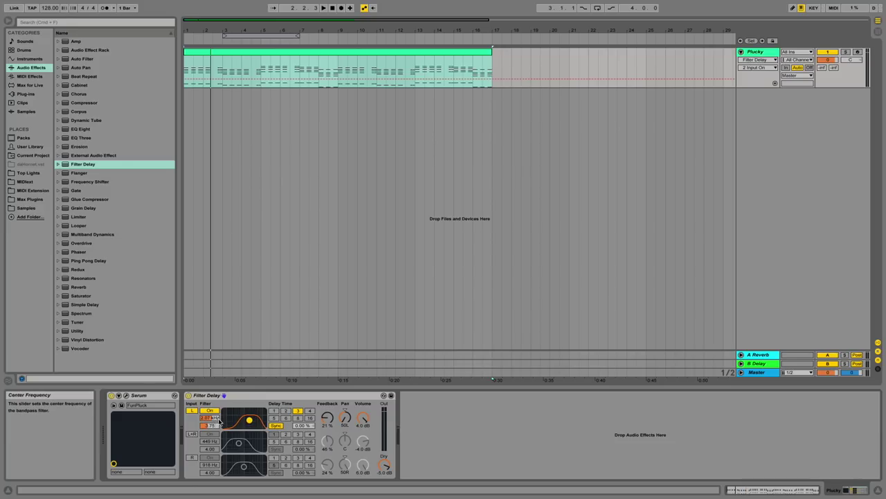
pyautogui.moveTo(214, 424); pyautogui.dragTo(212, 436)
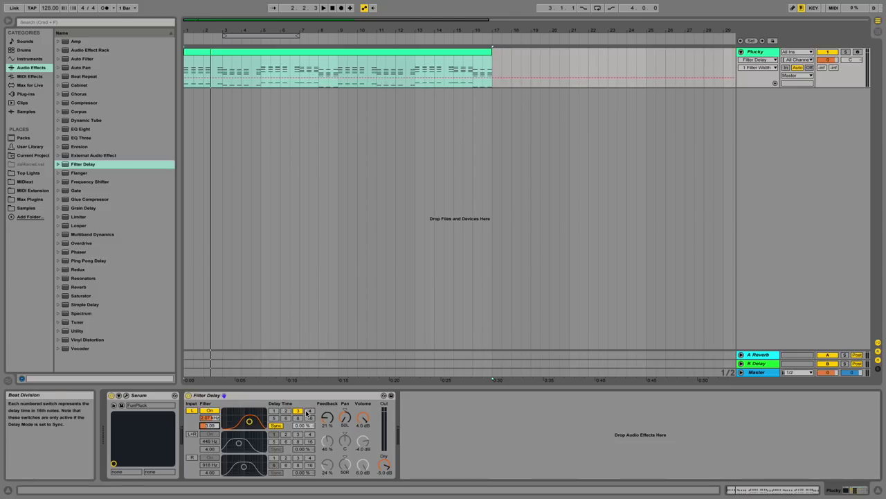
# Audition the L delay line with beat divisions of 1 and 16, and try centring its pan.
pyautogui.click(274, 411)
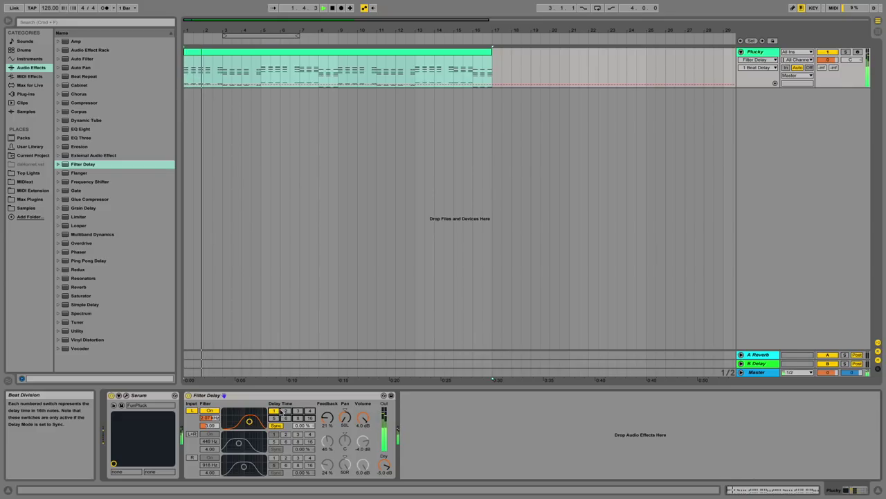
pyautogui.click(310, 419)
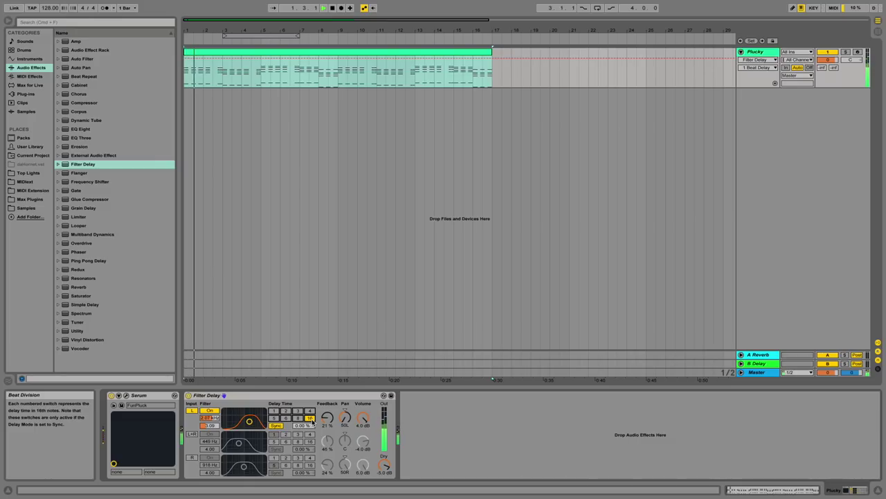
pyautogui.press('space')
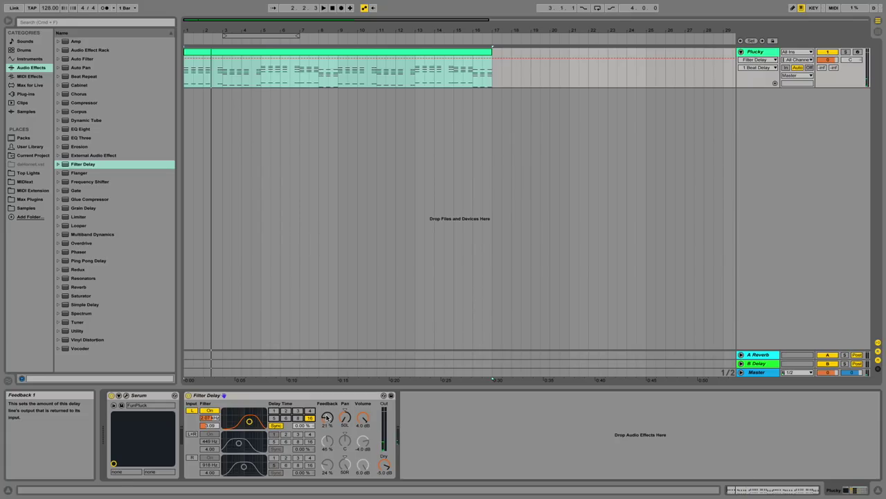
pyautogui.moveTo(345, 419); pyautogui.dragTo(345, 408)
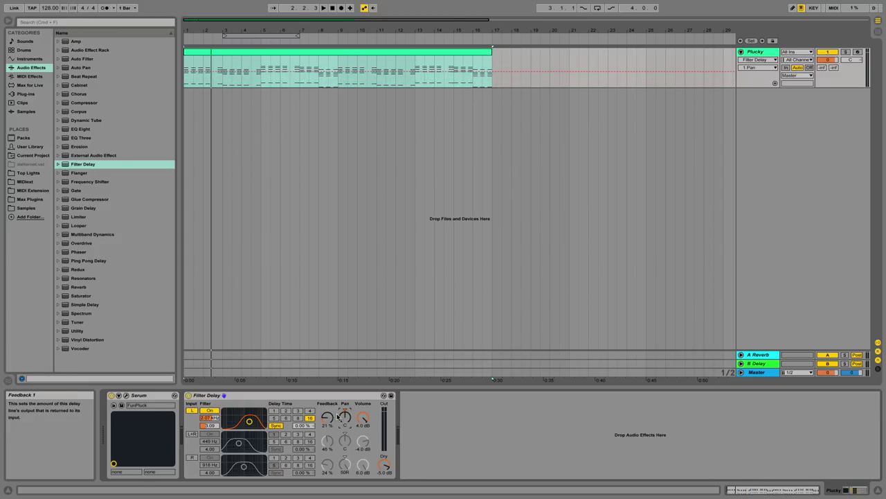
# Switch off Filter Delay's L line, toggle the R line on and off, and enable the L+R line.
pyautogui.click(192, 410)
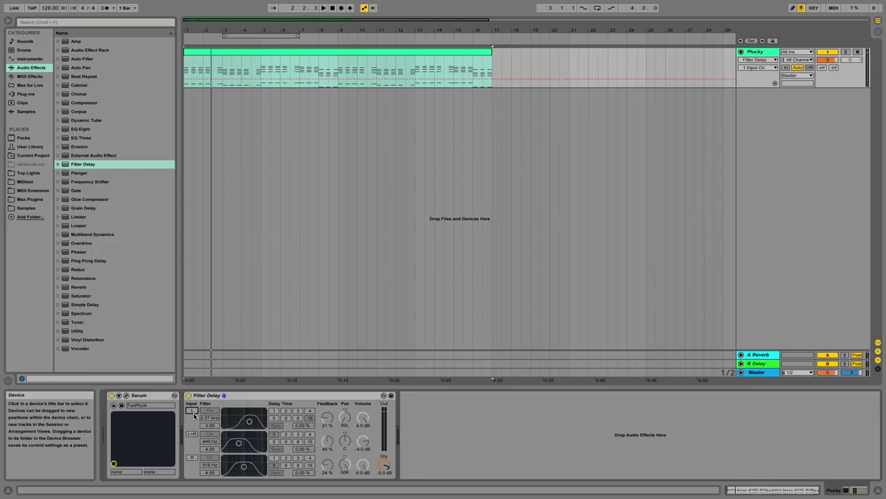
pyautogui.click(193, 458)
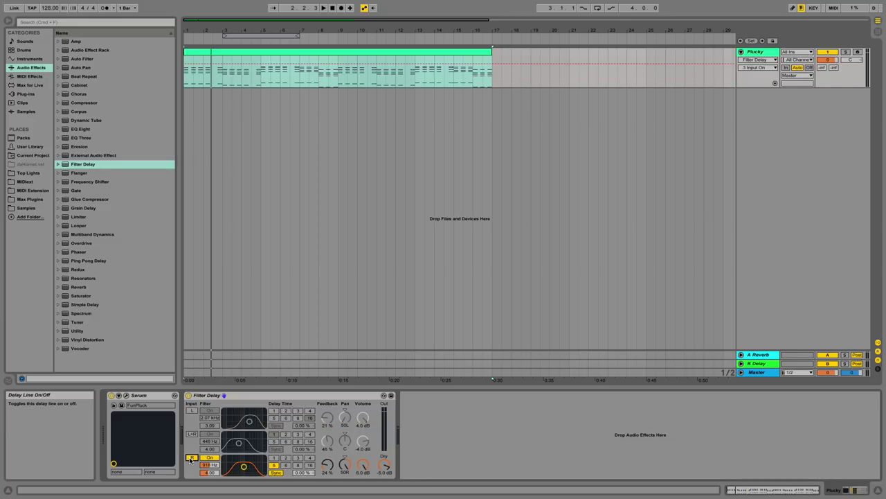
pyautogui.click(194, 457)
pyautogui.click(192, 434)
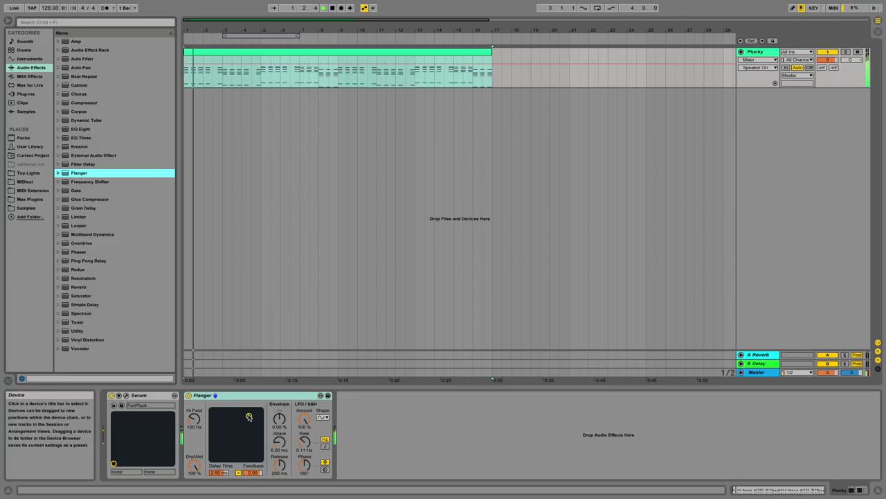
# Lower Flanger's delay time during playback and set its feedback to 0.82 and high-pass to 559 Hz.
pyautogui.moveTo(249, 416); pyautogui.dragTo(227, 432)
pyautogui.press('space')
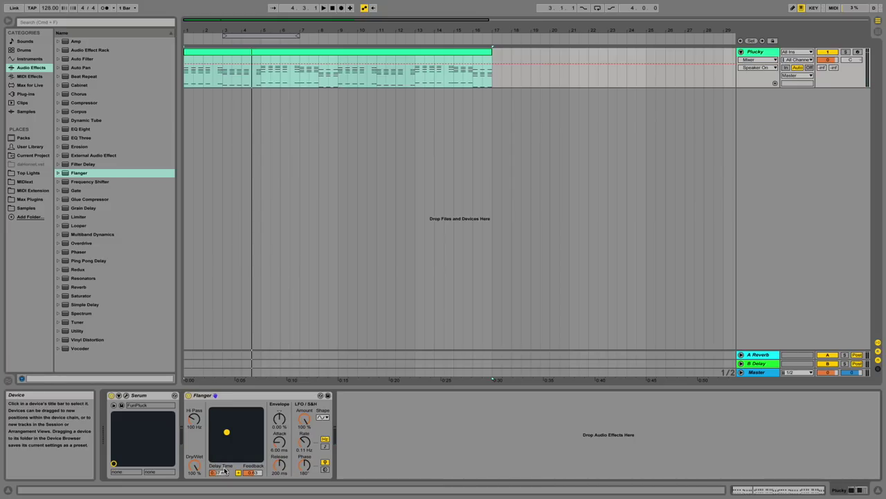
pyautogui.moveTo(251, 472); pyautogui.dragTo(252, 451)
pyautogui.moveTo(194, 422); pyautogui.dragTo(194, 395)
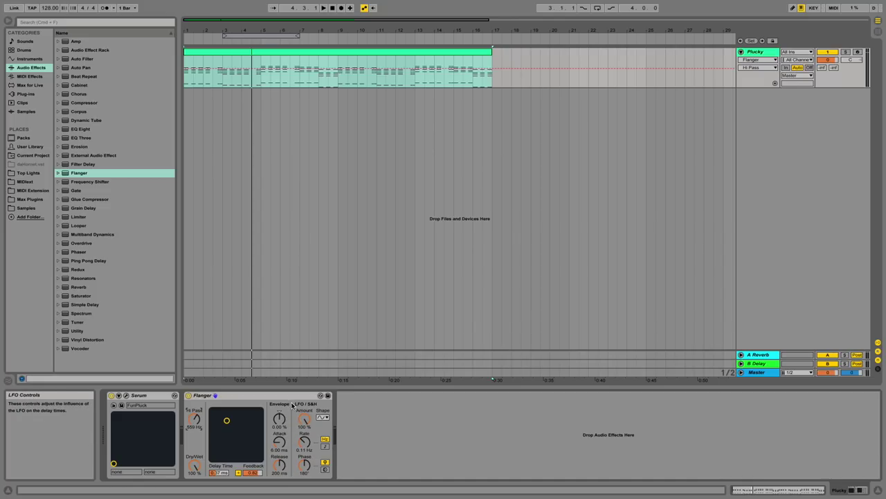
# Adjust Flanger's envelope amount and audition the clip.
pyautogui.click(277, 419)
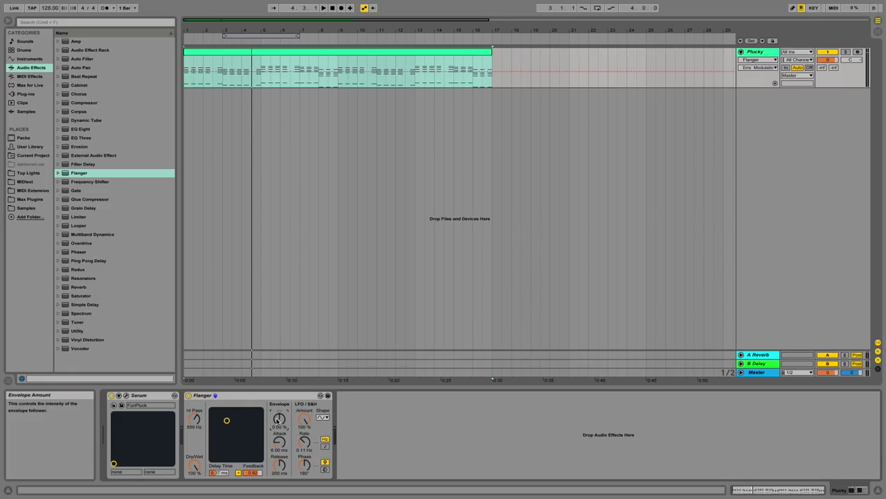
pyautogui.moveTo(277, 419); pyautogui.dragTo(278, 416)
pyautogui.press('space')
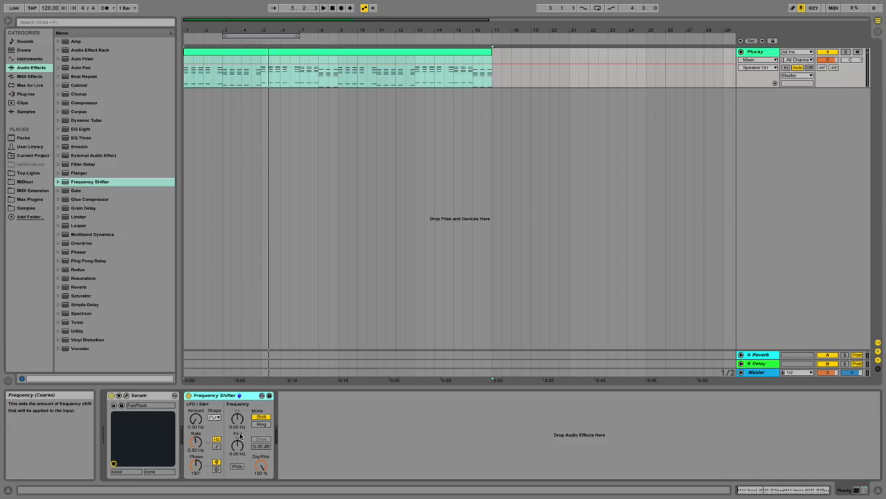
# Try coarse shifts of about 1.16 kHz and 320 Hz on Frequency Shifter, nudge the fine frequency and reset it to 0.00 Hz.
pyautogui.moveTo(237, 418); pyautogui.dragTo(237, 398)
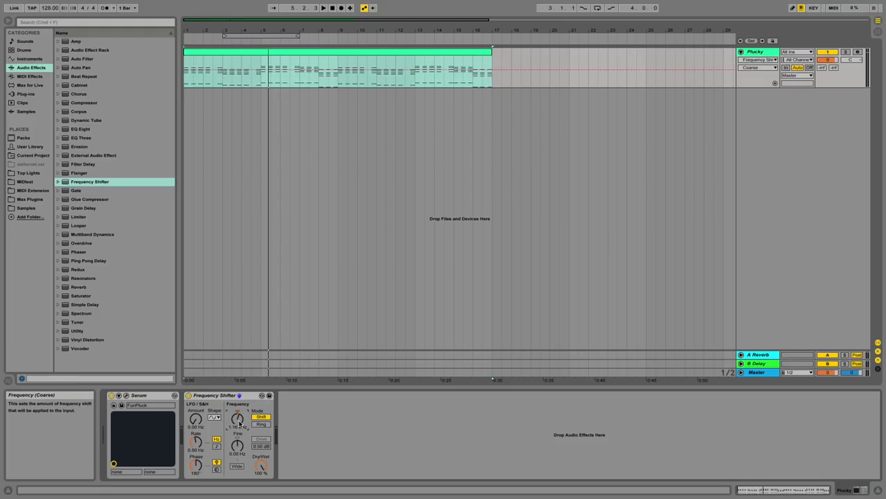
pyautogui.moveTo(238, 446); pyautogui.dragTo(237, 451)
pyautogui.moveTo(237, 418); pyautogui.dragTo(238, 432)
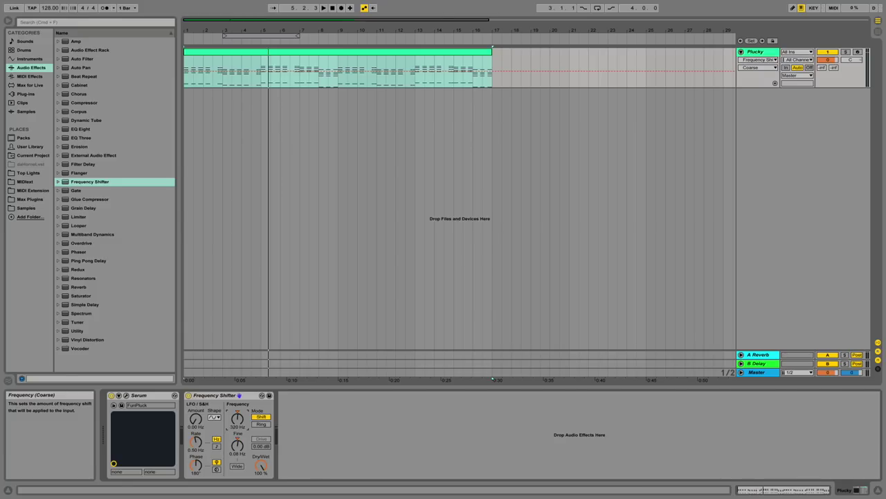
pyautogui.moveTo(239, 439); pyautogui.dragTo(239, 437)
pyautogui.press('Delete')
# Play the clip while sweeping Frequency Shifter's coarse frequency up to about 860 Hz and back down.
pyautogui.press('space')
pyautogui.moveTo(237, 419); pyautogui.dragTo(237, 414)
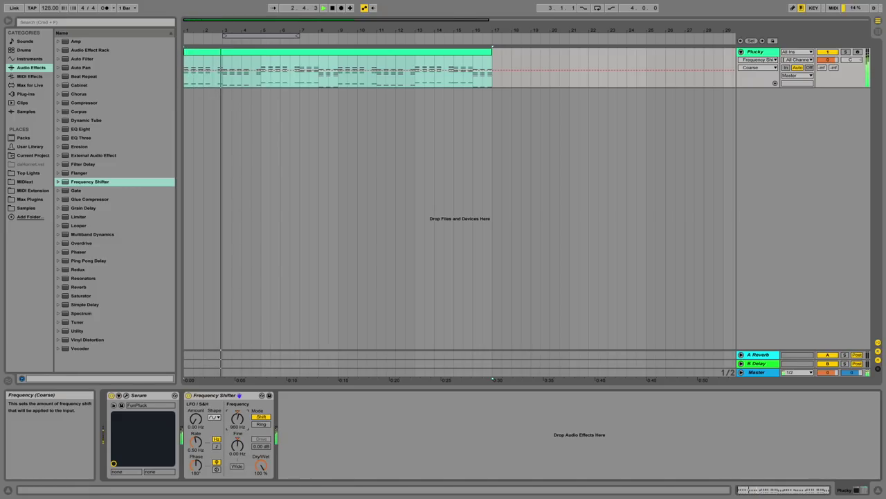
pyautogui.moveTo(238, 424); pyautogui.dragTo(242, 448)
pyautogui.press('space')
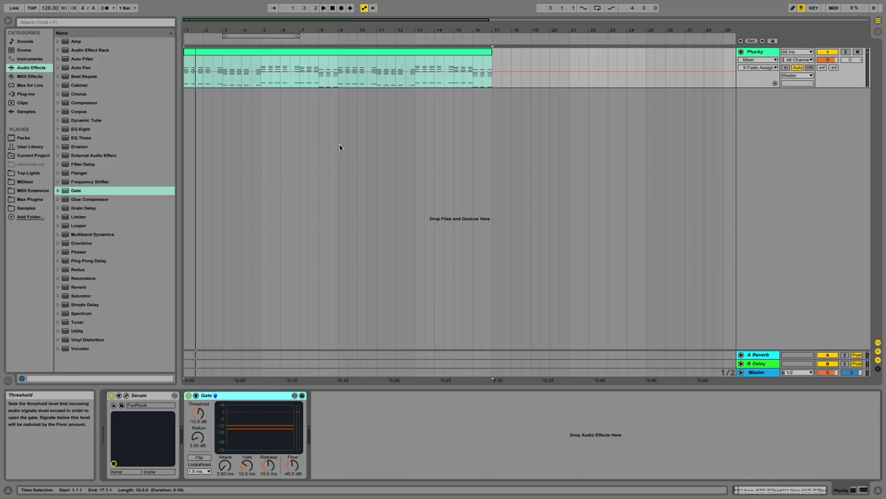
# Play the clip with Gate active and again with Gate bypassed to compare the sound.
pyautogui.press('space')
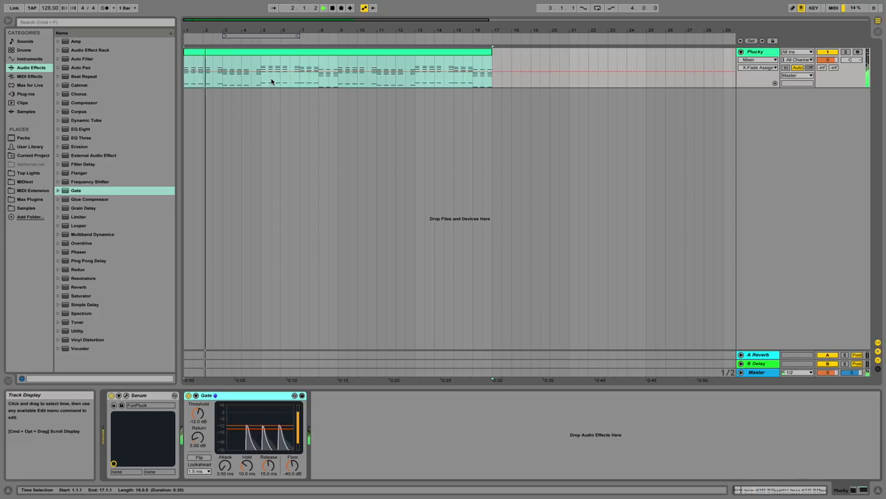
pyautogui.press('space')
pyautogui.click(188, 395)
pyautogui.press('space')
pyautogui.press('space')
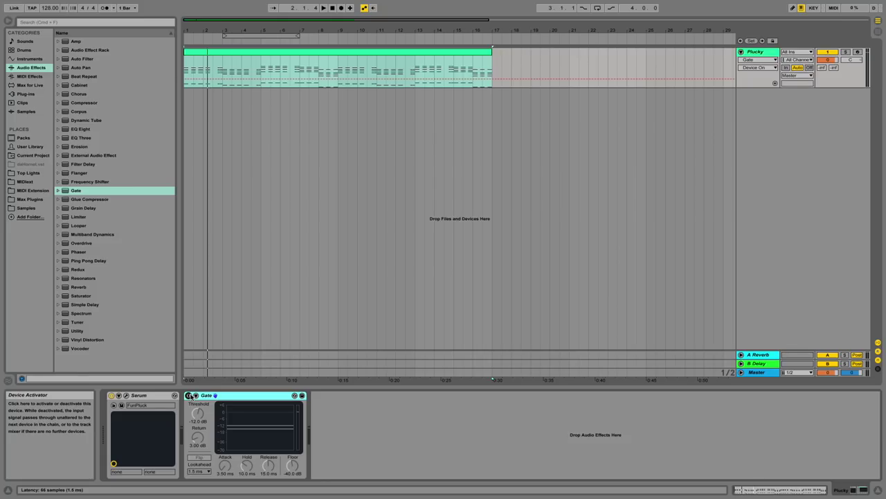
pyautogui.press('space')
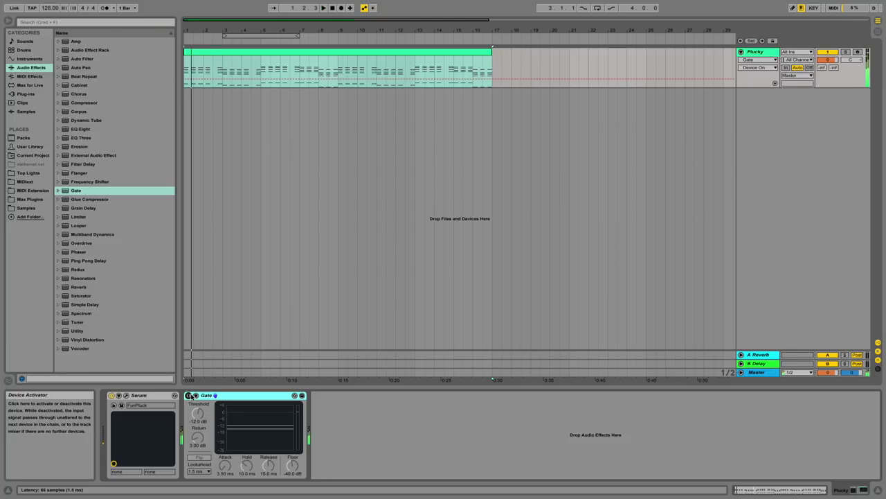
# Reactivate Gate, audition the clip through it and lower its threshold.
pyautogui.click(188, 396)
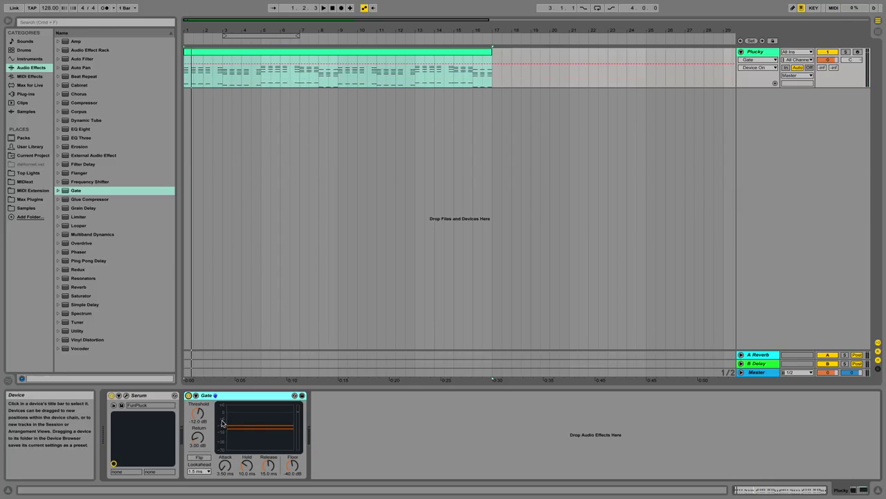
pyautogui.press('space')
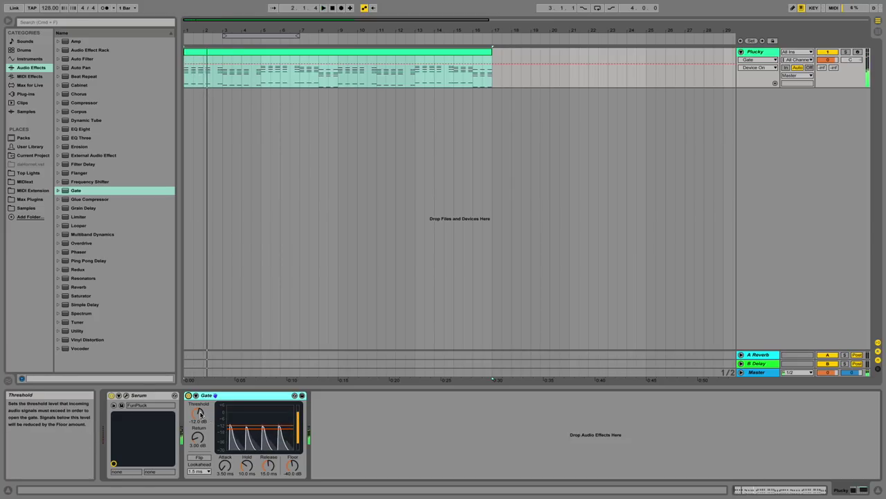
pyautogui.moveTo(209, 419); pyautogui.dragTo(209, 489)
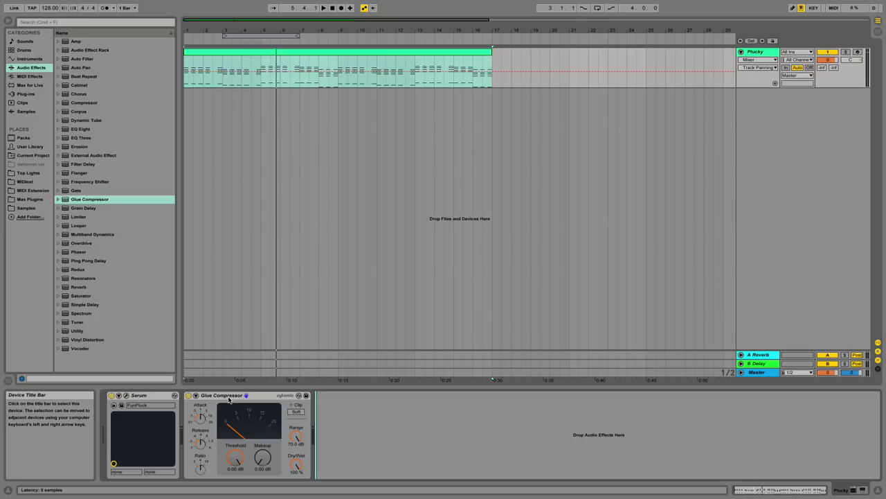
# Play the clip through Glue Compressor and lower its threshold to -12.1 dB.
pyautogui.press('space')
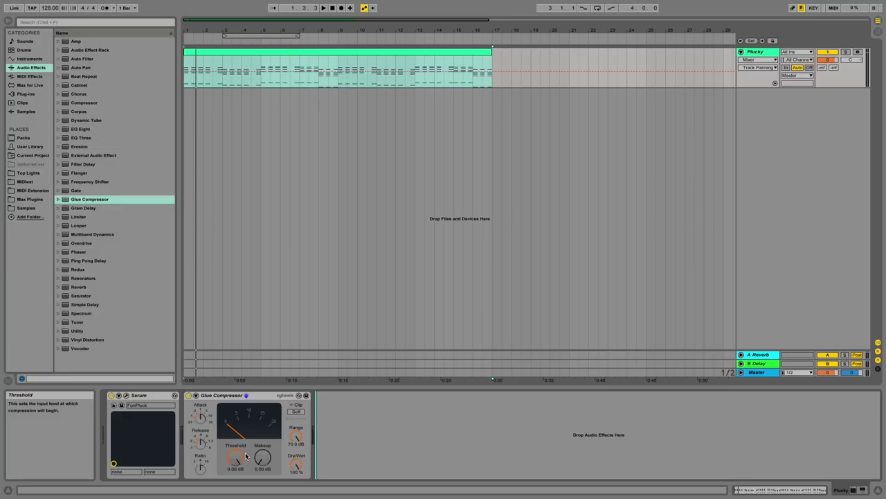
pyautogui.moveTo(246, 456); pyautogui.dragTo(246, 477)
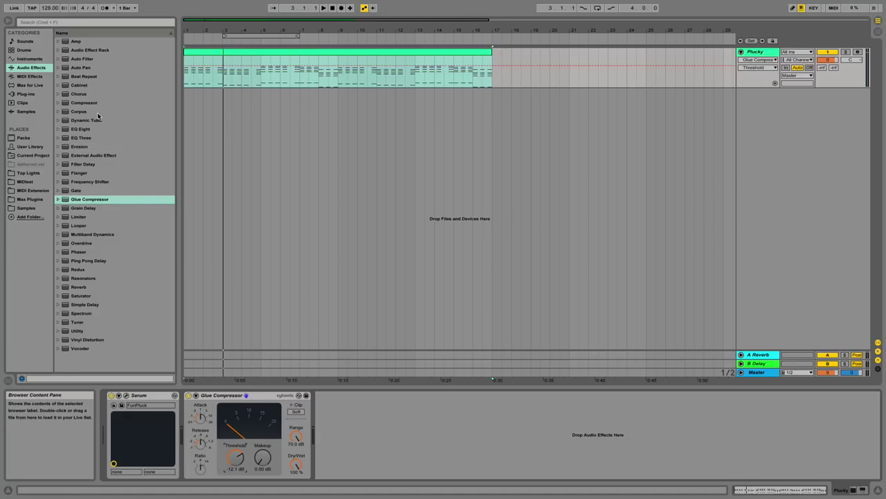
# Add Compressor after Glue Compressor, compare its output gain with Glue's makeup control, and delete Compressor again.
pyautogui.moveTo(85, 102); pyautogui.dragTo(362, 420)
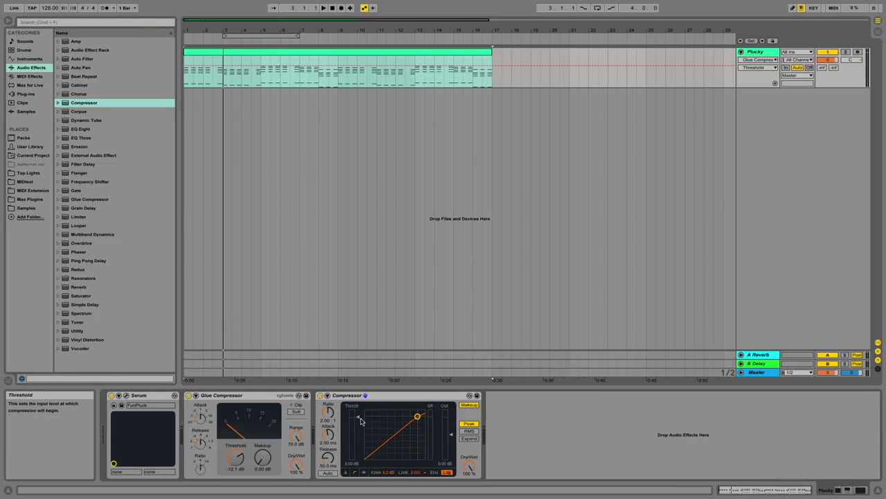
pyautogui.click(262, 457)
pyautogui.moveTo(451, 434); pyautogui.dragTo(452, 435)
pyautogui.press('super+z')
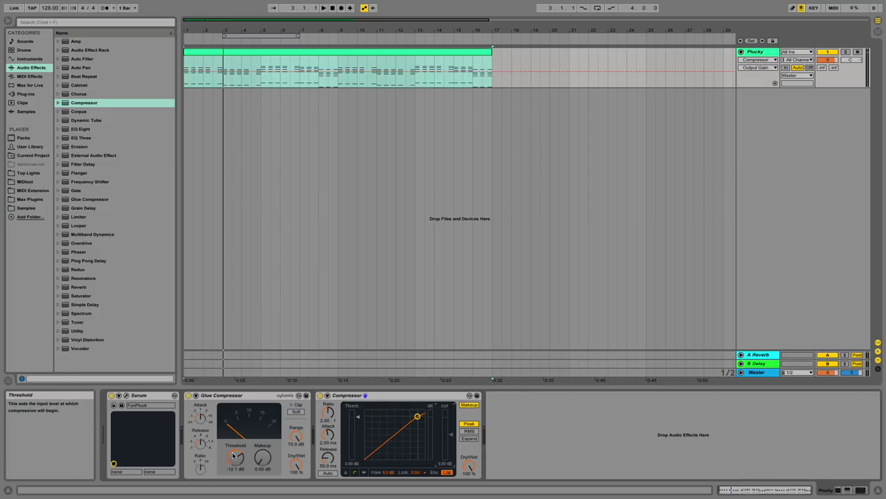
pyautogui.click(357, 396)
pyautogui.press('Delete')
# Expand Glue Compressor's sidechain section, try enabling Sidechain with its audio source choices, and undo the switch.
pyautogui.click(196, 396)
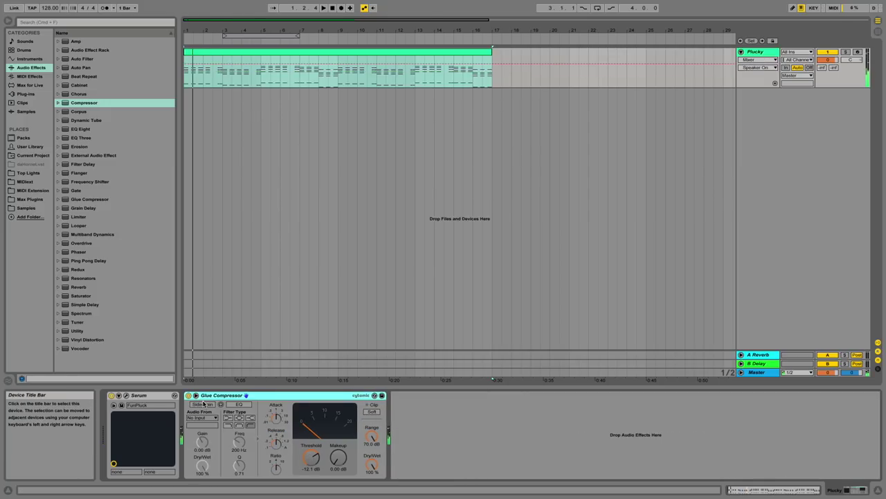
pyautogui.click(201, 404)
pyautogui.click(198, 418)
pyautogui.click(206, 410)
pyautogui.press('super+z')
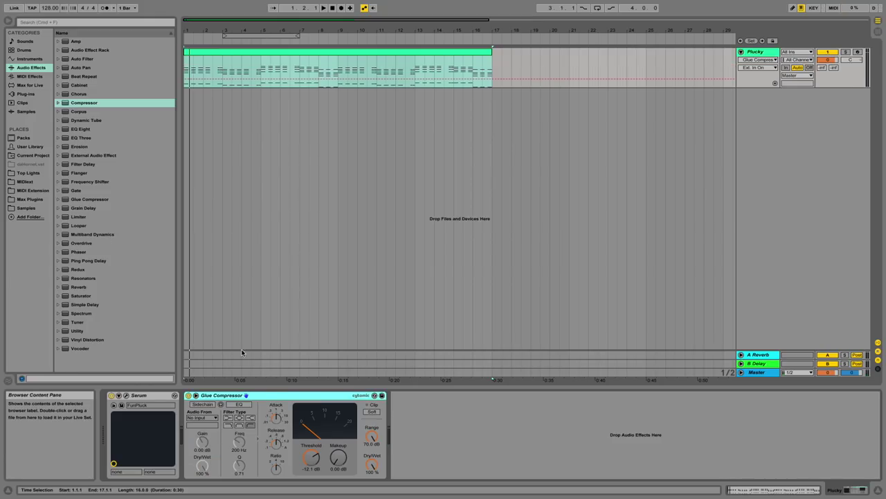
# Play the clip through Glue Compressor while adjusting its threshold, ratio and makeup gain.
pyautogui.press('space')
pyautogui.moveTo(315, 458); pyautogui.dragTo(277, 457)
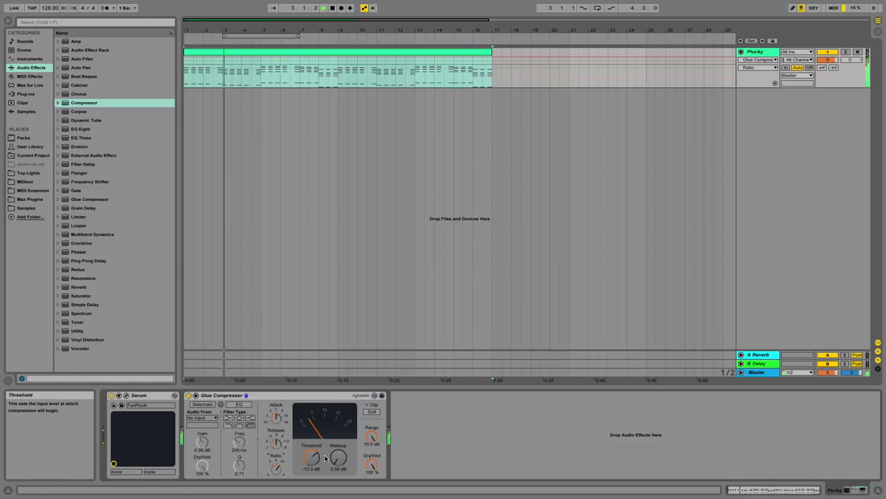
pyautogui.moveTo(338, 457); pyautogui.dragTo(338, 428)
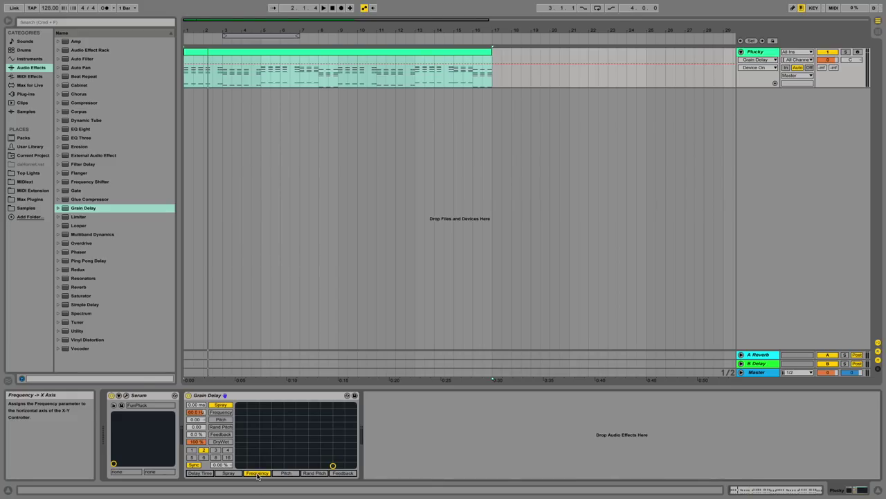
# Cycle the horizontal axis of Grain Delay's X-Y controller through its parameters, ending on Frequency.
pyautogui.click(209, 473)
pyautogui.click(228, 473)
pyautogui.click(257, 473)
pyautogui.click(286, 473)
pyautogui.click(320, 473)
pyautogui.click(342, 473)
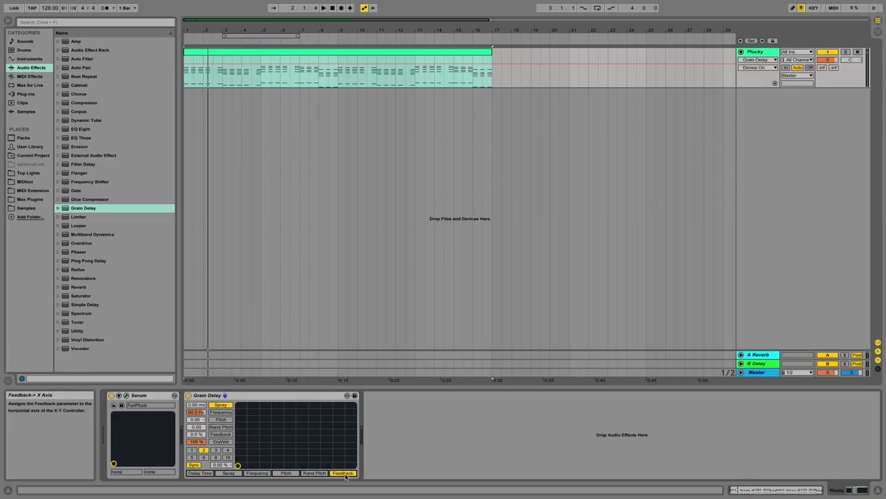
pyautogui.click(255, 474)
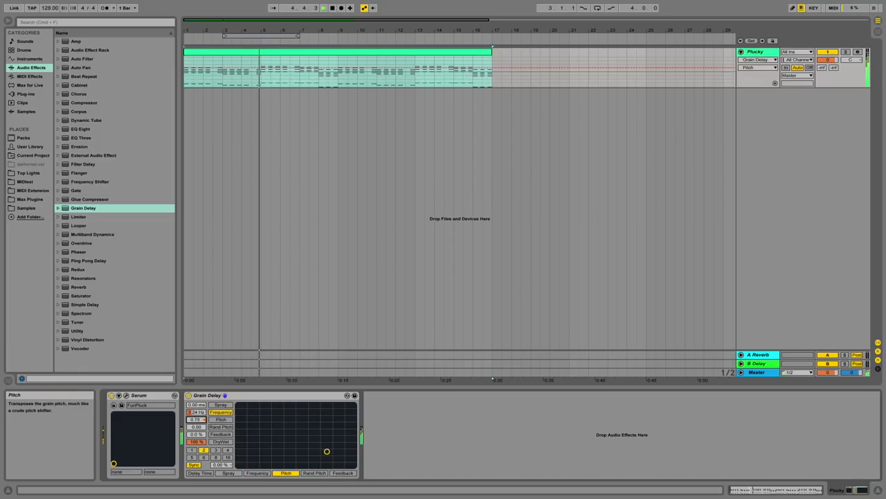
# Vary Grain Delay's pitch and spray during playback, with Spray assigned to both axes of the X-Y controller.
pyautogui.moveTo(195, 419); pyautogui.dragTo(198, 381)
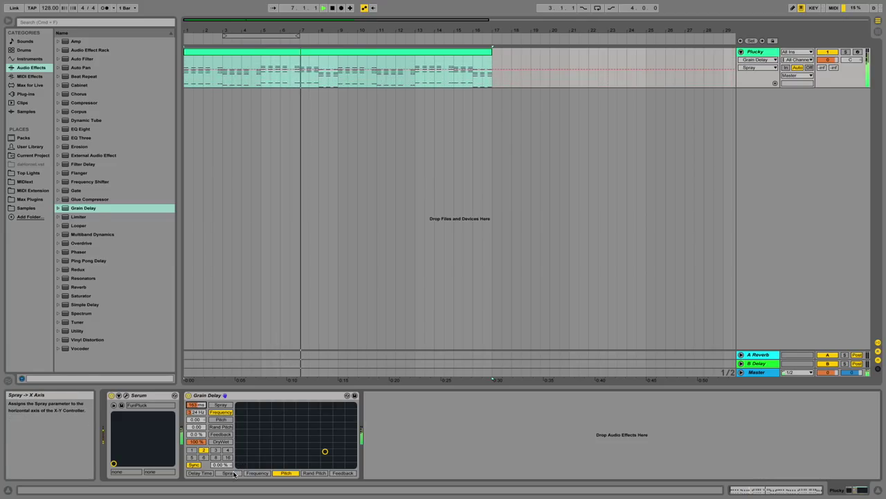
pyautogui.click(229, 474)
pyautogui.click(217, 405)
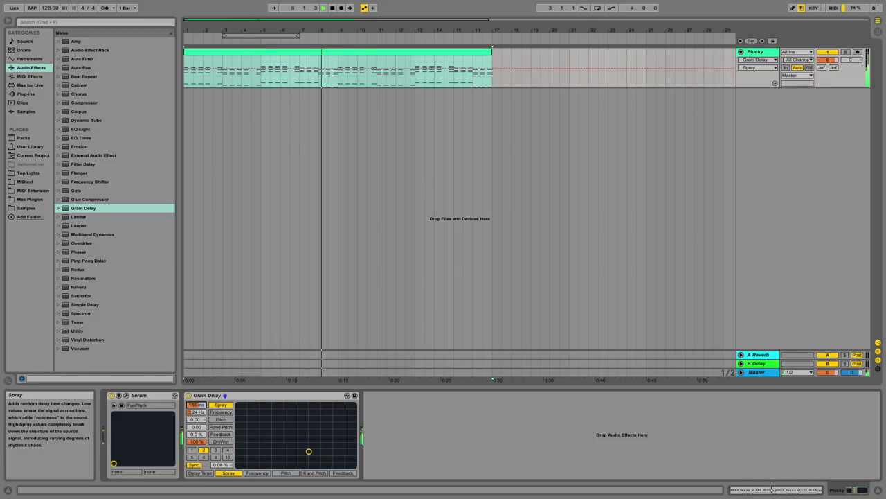
pyautogui.moveTo(197, 406)
pyautogui.mouseDown()
pyautogui.moveTo(198, 434)
pyautogui.moveTo(198, 415)
pyautogui.mouseUp()
# Assign Feedback to Grain Delay's vertical axis, move the X-Y point to reduce spray to 11.0 ms, and lower the frequency to 2.10 Hz.
pyautogui.click(221, 435)
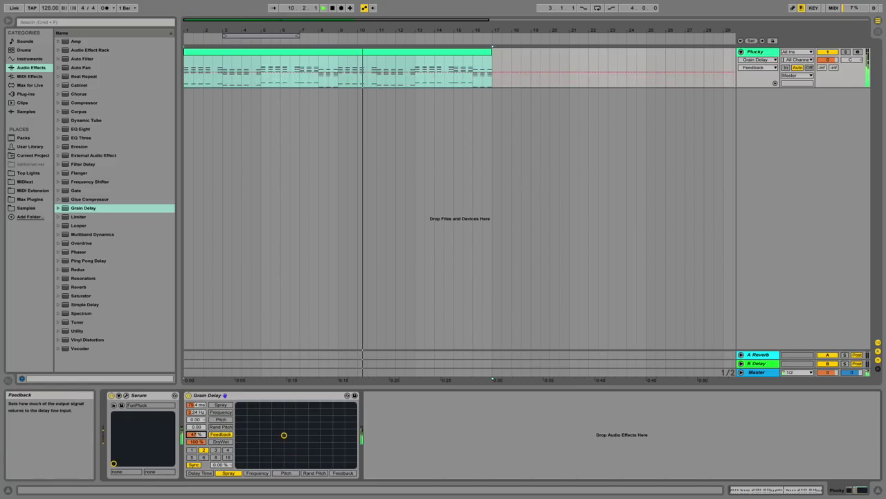
pyautogui.moveTo(284, 443); pyautogui.dragTo(254, 434)
pyautogui.moveTo(200, 412); pyautogui.dragTo(200, 414)
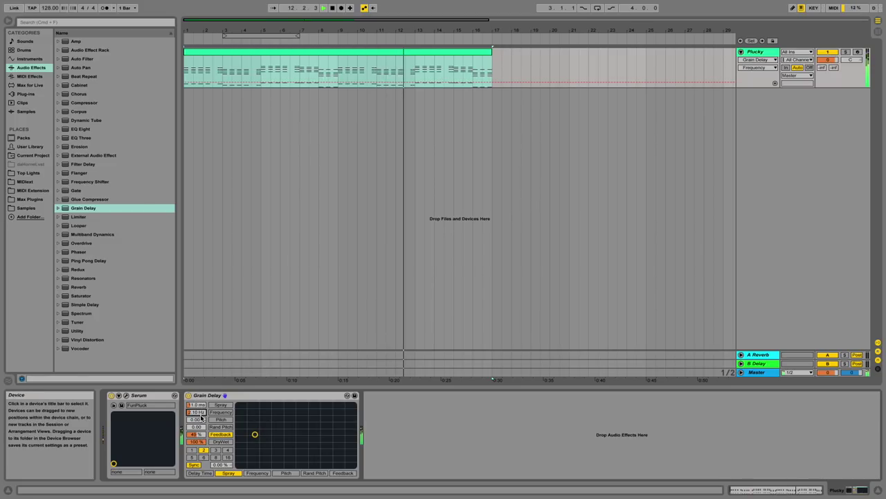
# Try Grain Delay's beat divisions 4 and 1 during playback and return to 2.
pyautogui.click(227, 450)
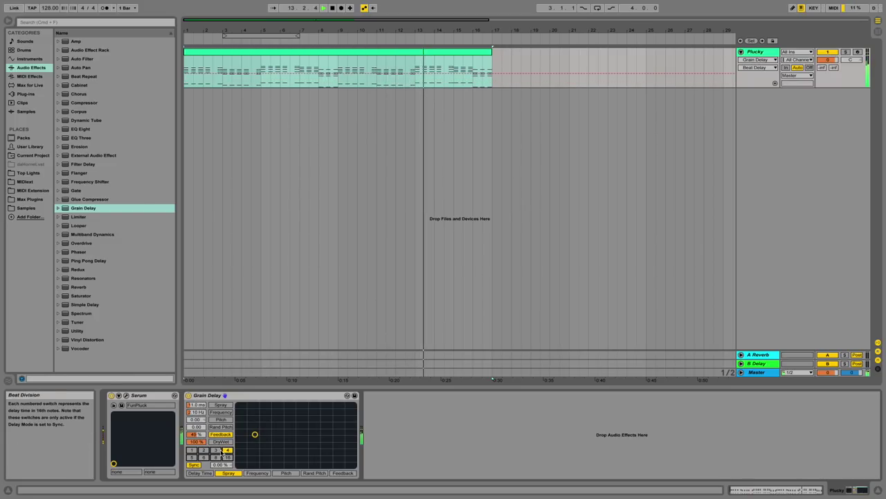
pyautogui.click(193, 450)
pyautogui.click(204, 451)
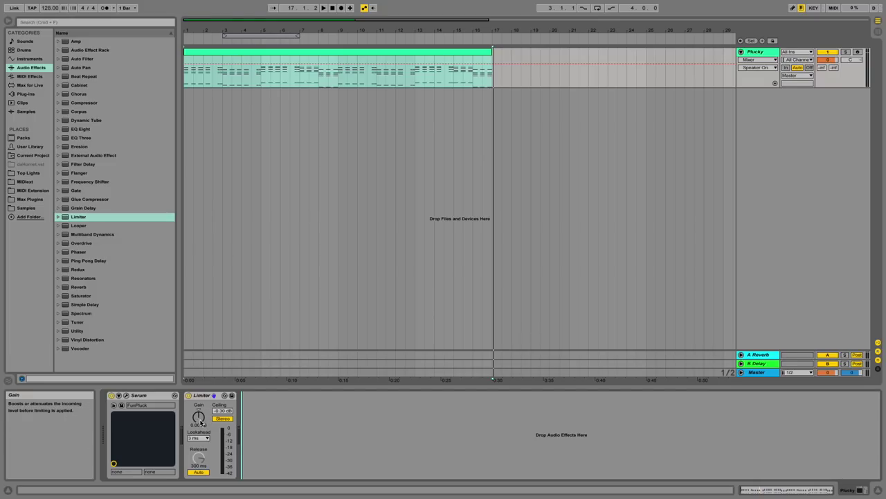
# Audition the clip through Limiter with its gain lowered to -7.00 dB and again at -21.0 dB.
pyautogui.moveTo(201, 421); pyautogui.dragTo(201, 441)
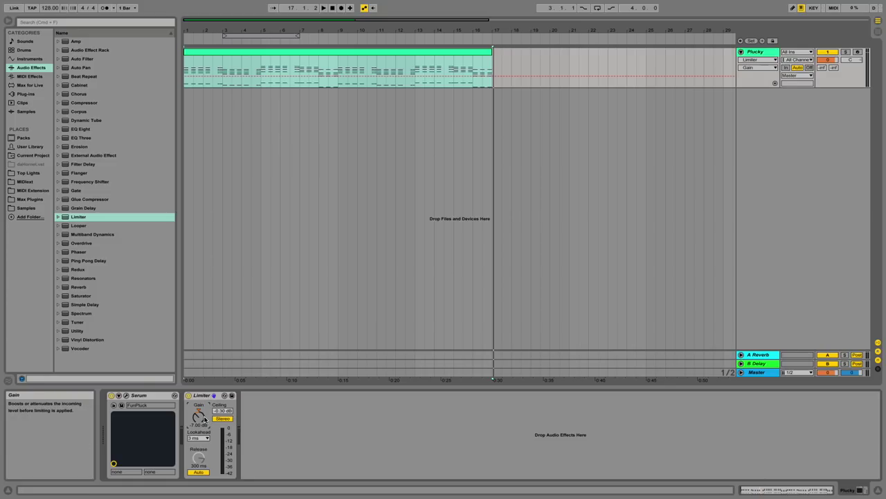
pyautogui.press('space')
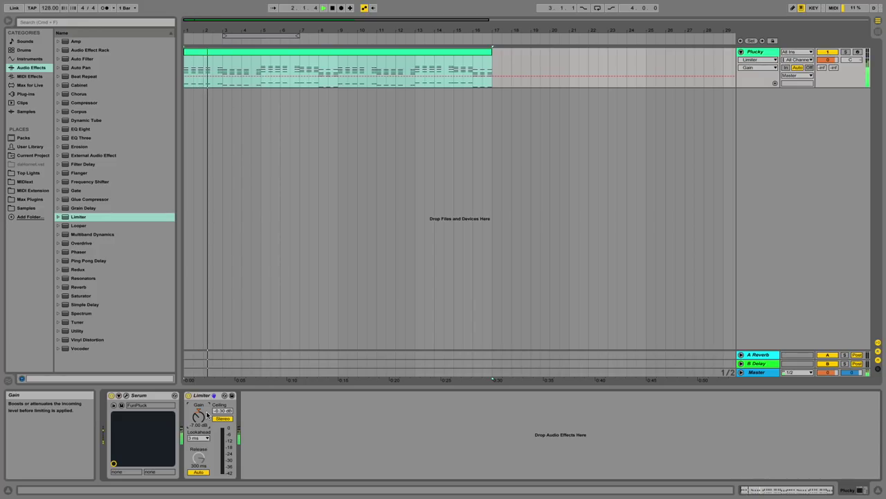
pyautogui.press('space')
pyautogui.moveTo(199, 416); pyautogui.dragTo(198, 439)
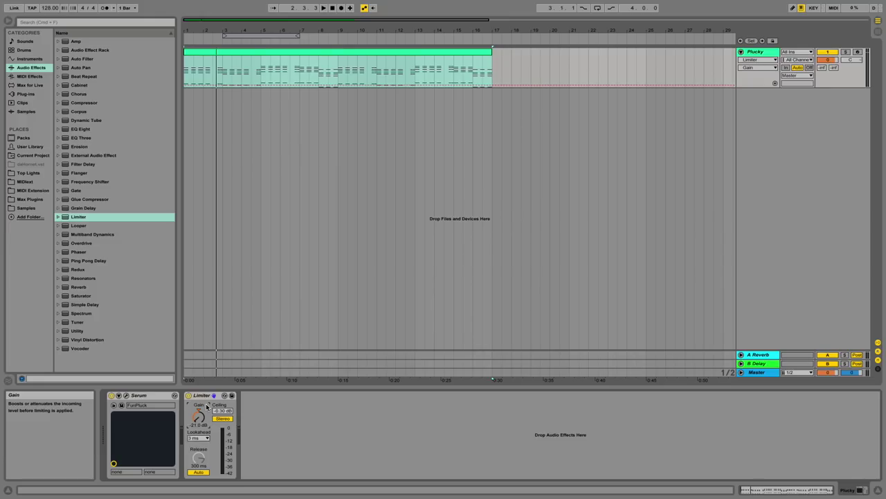
pyautogui.press('space')
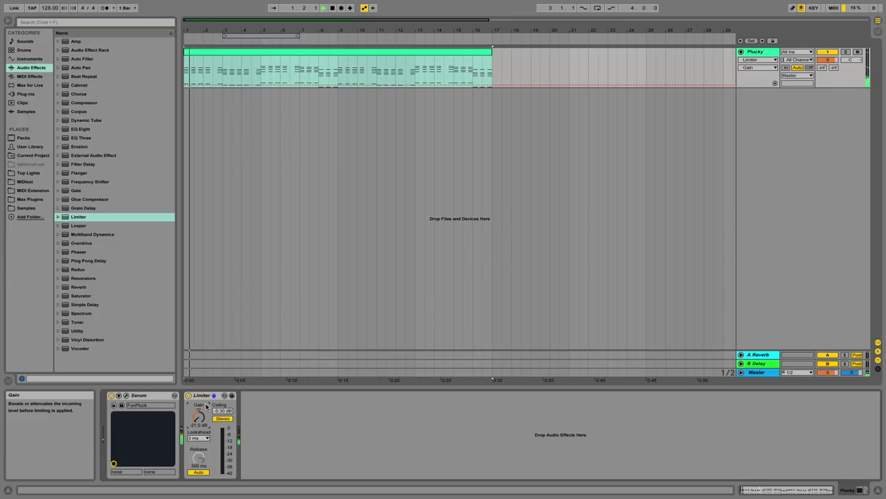
pyautogui.press('space')
# Raise Limiter's gain to 4.00 dB, audition the clip through it, and nudge the gain again.
pyautogui.moveTo(199, 418); pyautogui.dragTo(199, 377)
pyautogui.press('space')
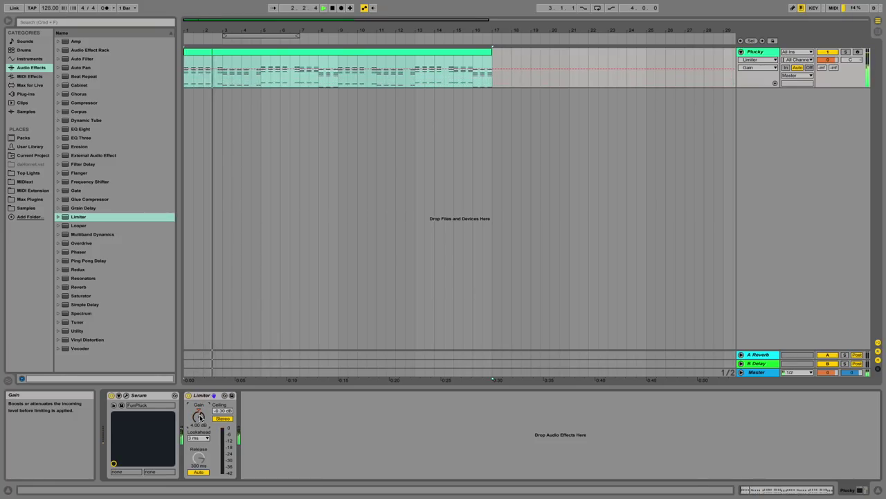
pyautogui.press('space')
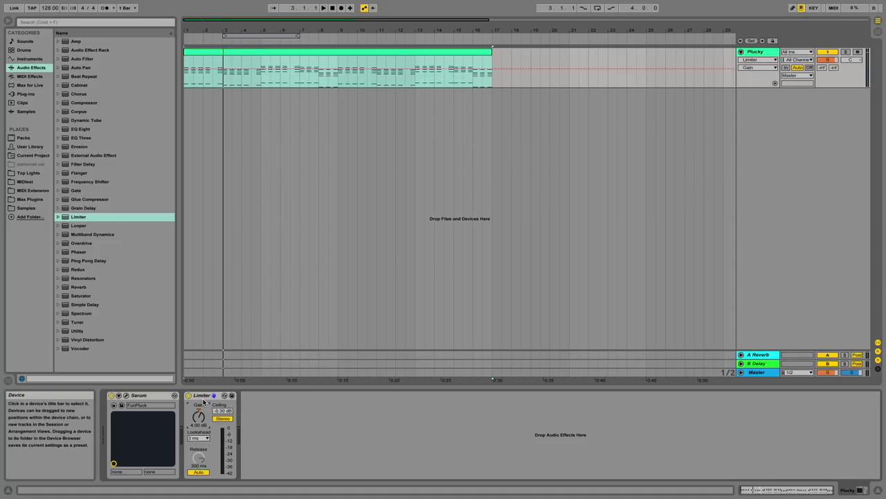
pyautogui.moveTo(199, 416); pyautogui.dragTo(198, 425)
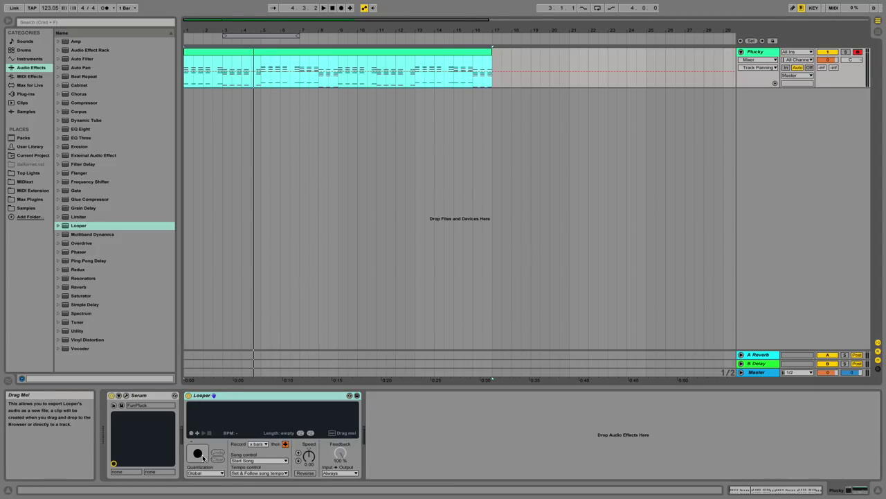
# Record the track's sound into Looper, play the recorded loop back, and stop playback.
pyautogui.click(197, 453)
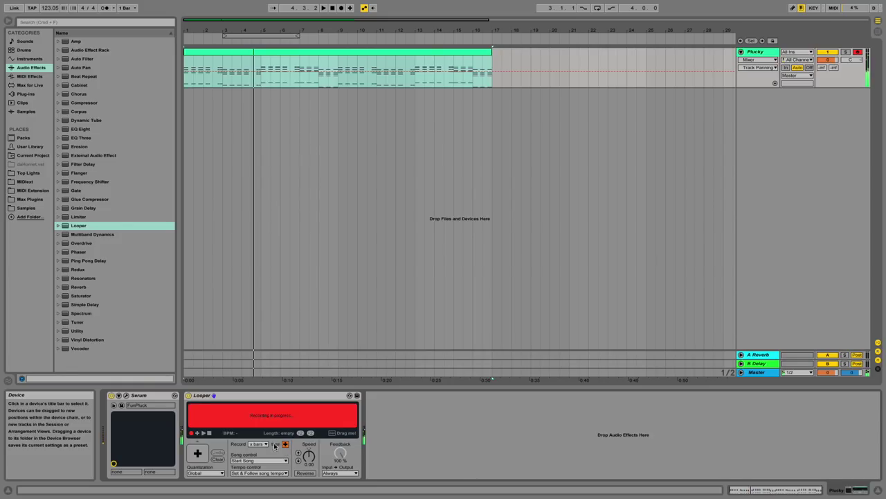
pyautogui.click(203, 433)
pyautogui.click(203, 433)
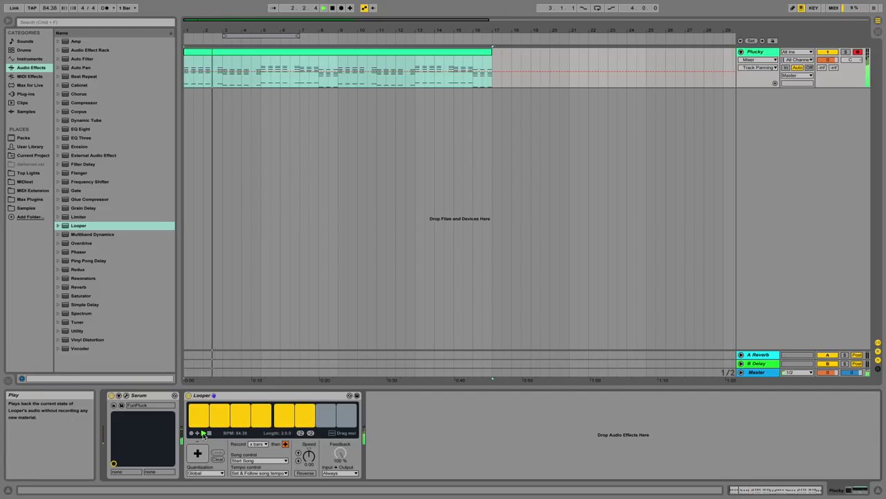
pyautogui.press('space')
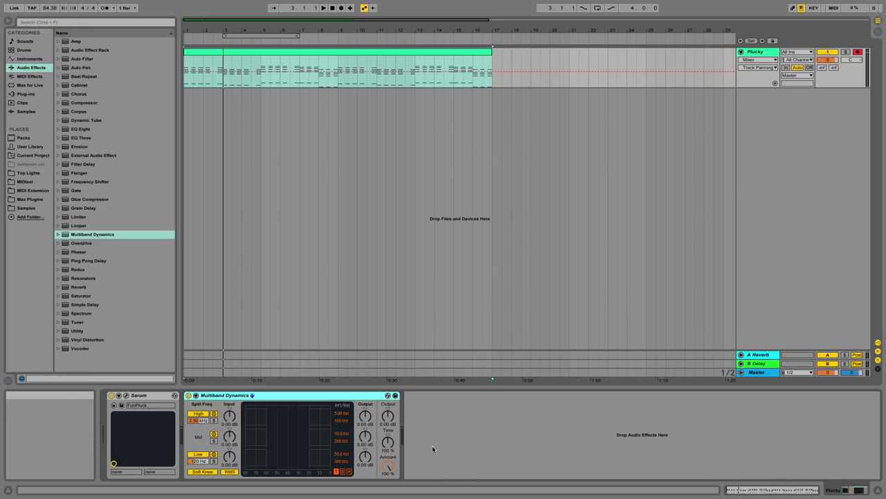
# Set Multiband Dynamics' mid-high crossover to 5.64 kHz and the high band's input gain to 0.40 dB.
pyautogui.click(432, 444)
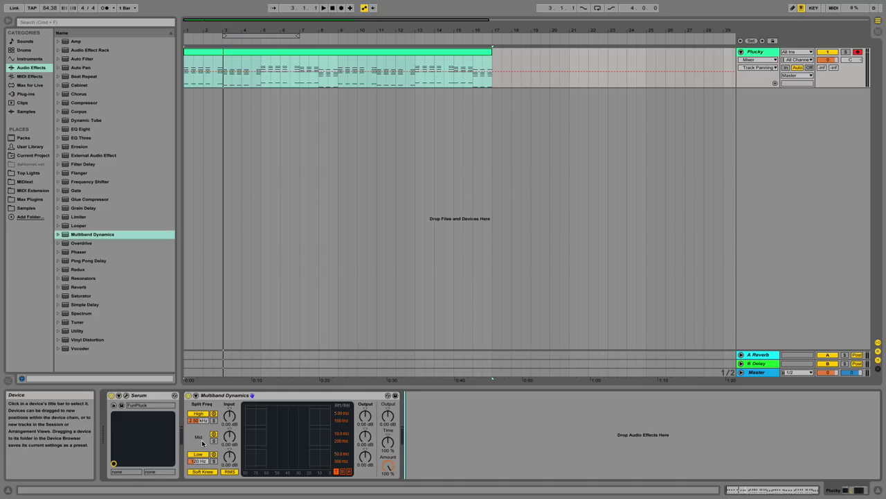
pyautogui.moveTo(198, 421)
pyautogui.mouseDown()
pyautogui.moveTo(198, 395)
pyautogui.moveTo(198, 409)
pyautogui.mouseUp()
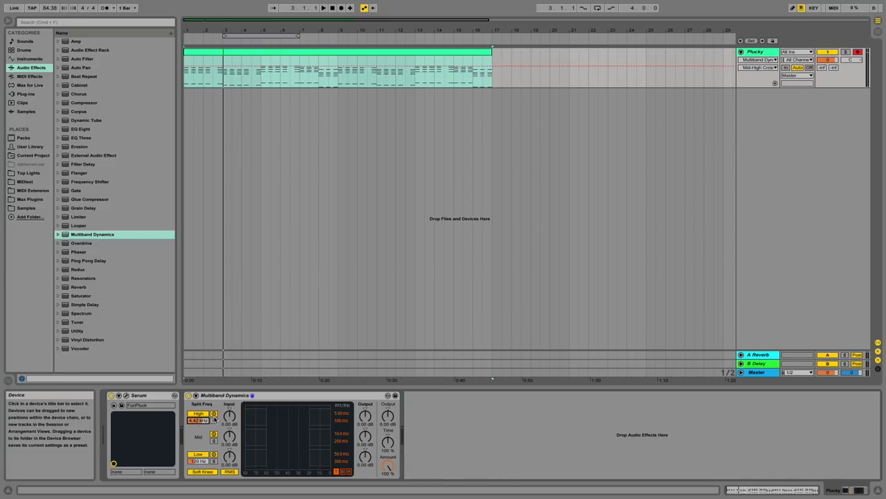
pyautogui.moveTo(193, 423); pyautogui.dragTo(193, 417)
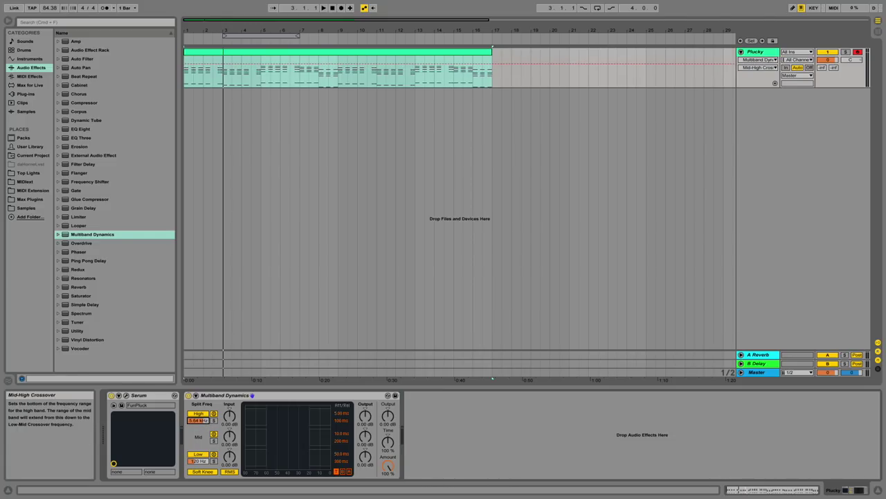
pyautogui.click(230, 415)
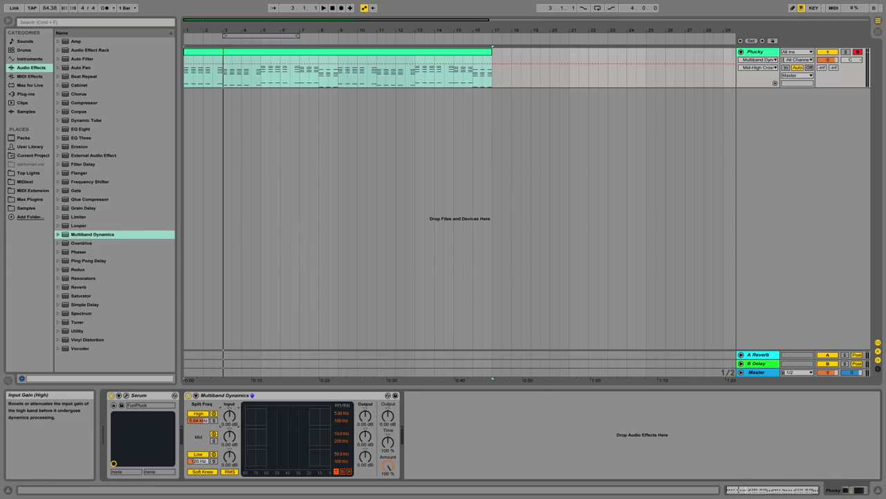
pyautogui.click(362, 416)
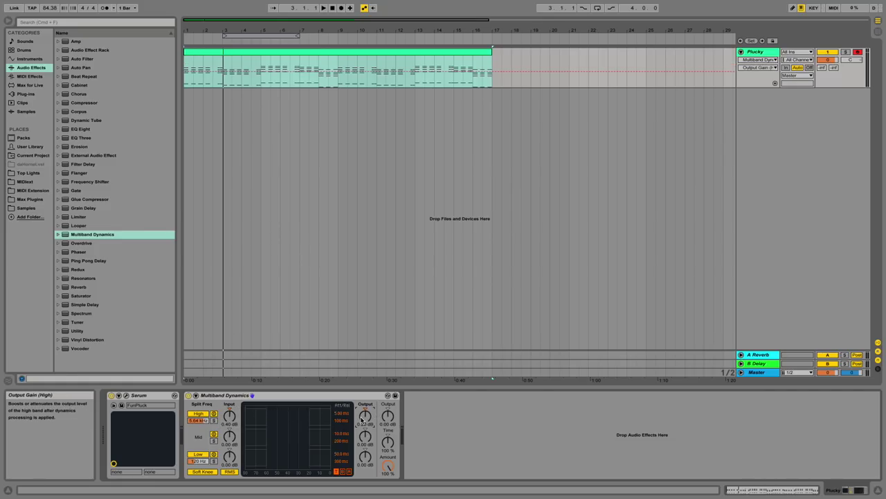
# Set Multiband Dynamics' low-mid crossover to 533 Hz and point out the low band's input and output gain.
pyautogui.click(199, 461)
pyautogui.moveTo(198, 461)
pyautogui.mouseDown()
pyautogui.moveTo(199, 441)
pyautogui.moveTo(202, 464)
pyautogui.mouseUp()
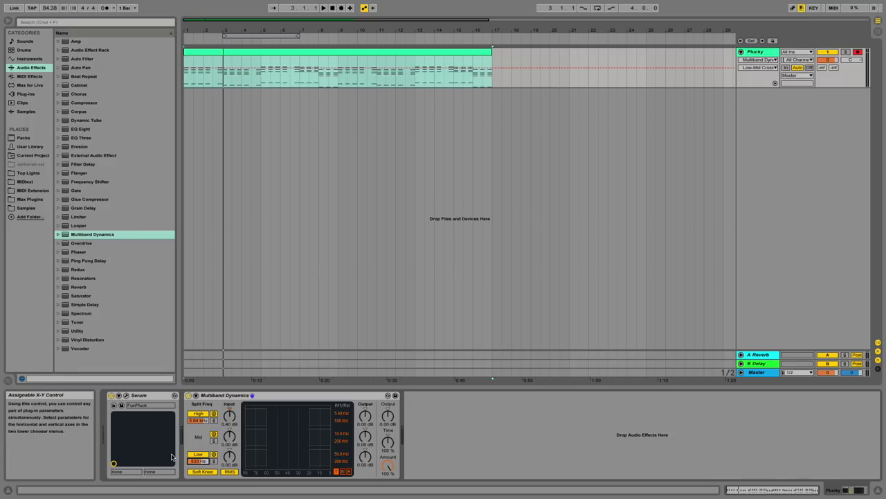
pyautogui.click(230, 457)
pyautogui.click(365, 458)
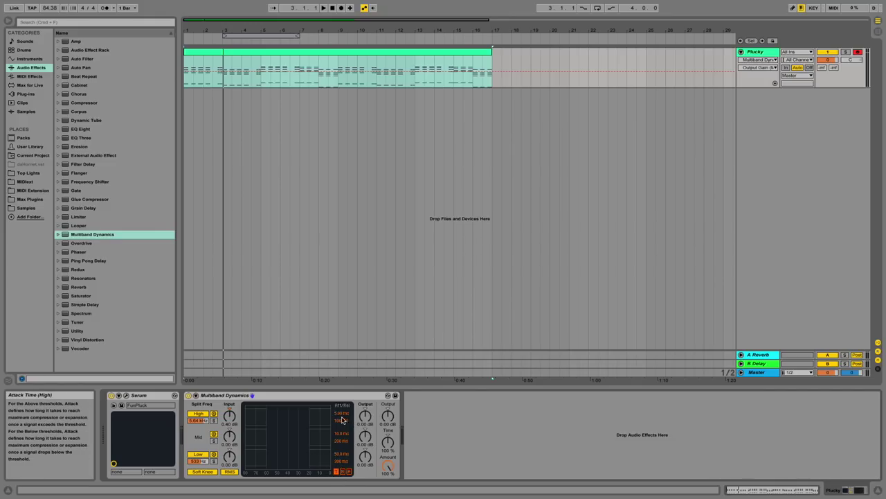
# Show Multiband Dynamics' Below and Above threshold settings, and audition the clip with the low band's output gain raised.
pyautogui.click(341, 471)
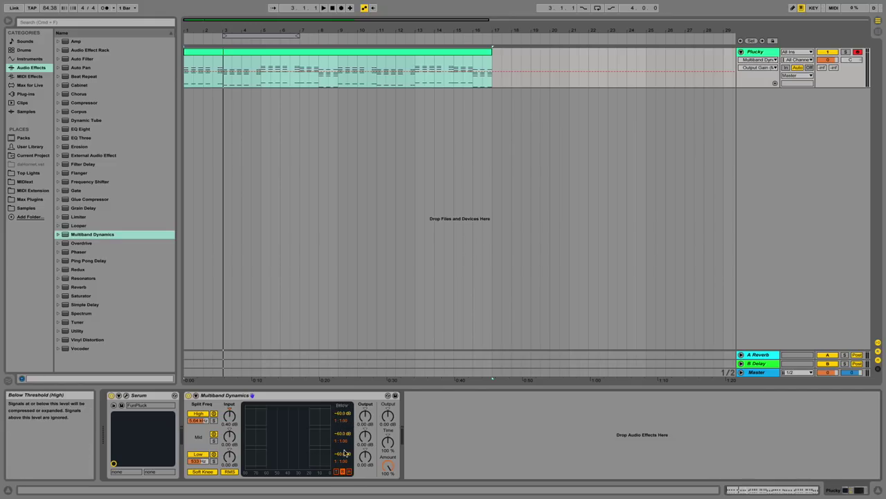
pyautogui.click(348, 471)
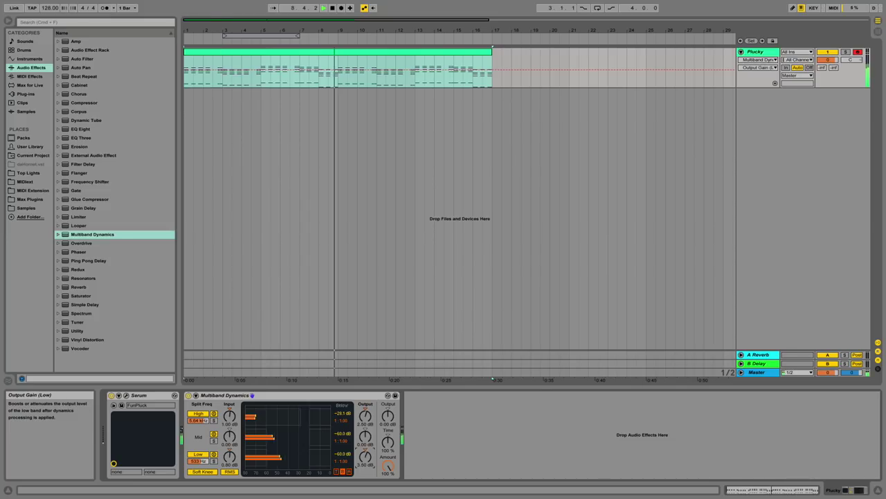
pyautogui.moveTo(365, 457); pyautogui.dragTo(365, 446)
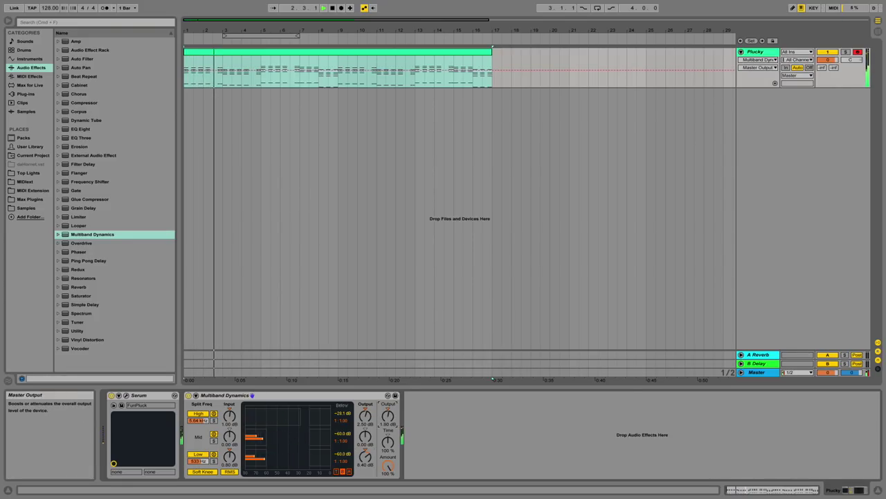
pyautogui.press('space')
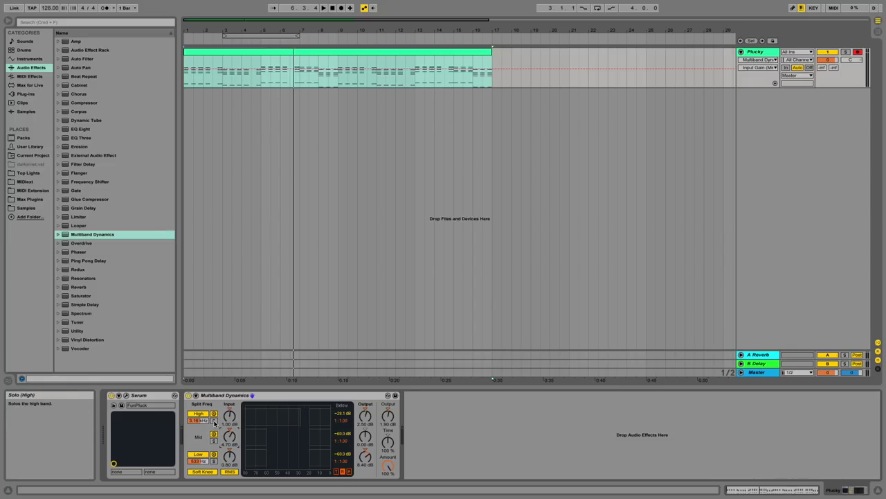
# Solo Multiband Dynamics' high band and low band in turn during playback while shifting each band's crossover frequency.
pyautogui.click(214, 422)
pyautogui.press('space')
pyautogui.moveTo(202, 421)
pyautogui.mouseDown()
pyautogui.moveTo(202, 488)
pyautogui.moveTo(202, 412)
pyautogui.mouseUp()
pyautogui.click(214, 462)
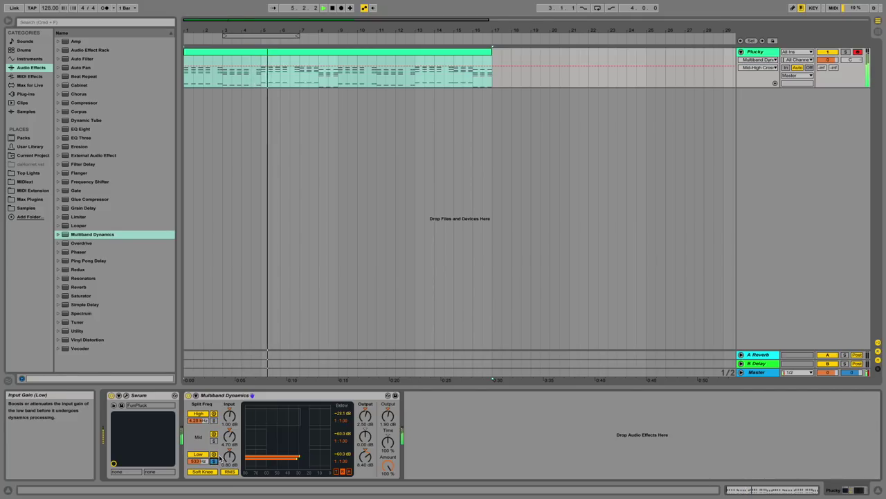
pyautogui.moveTo(198, 462); pyautogui.dragTo(198, 476)
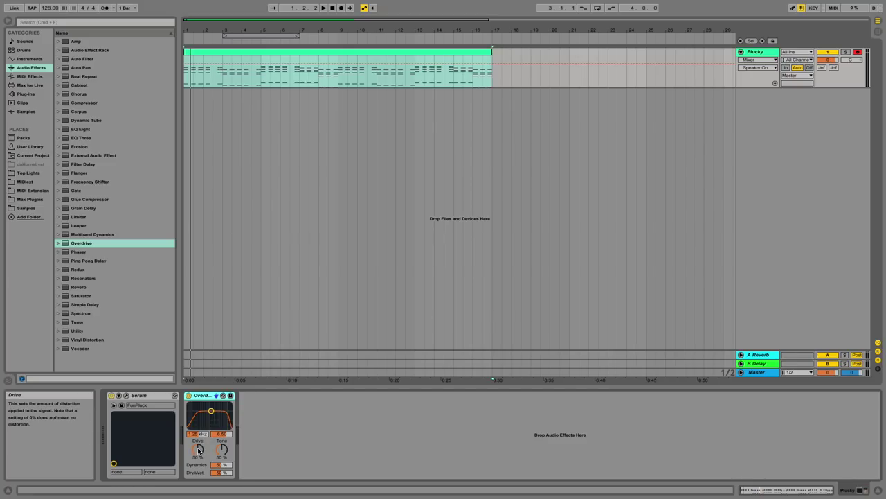
# Adjust Overdrive's bandpass filter, set drive to 35%, tone to 61%, dynamics to 33% and dry/wet to 44%, and play the clip.
pyautogui.moveTo(211, 411)
pyautogui.mouseDown()
pyautogui.moveTo(196, 420)
pyautogui.moveTo(211, 420)
pyautogui.moveTo(212, 405)
pyautogui.mouseUp()
pyautogui.moveTo(202, 447); pyautogui.dragTo(222, 445)
pyautogui.moveTo(221, 465); pyautogui.dragTo(221, 474)
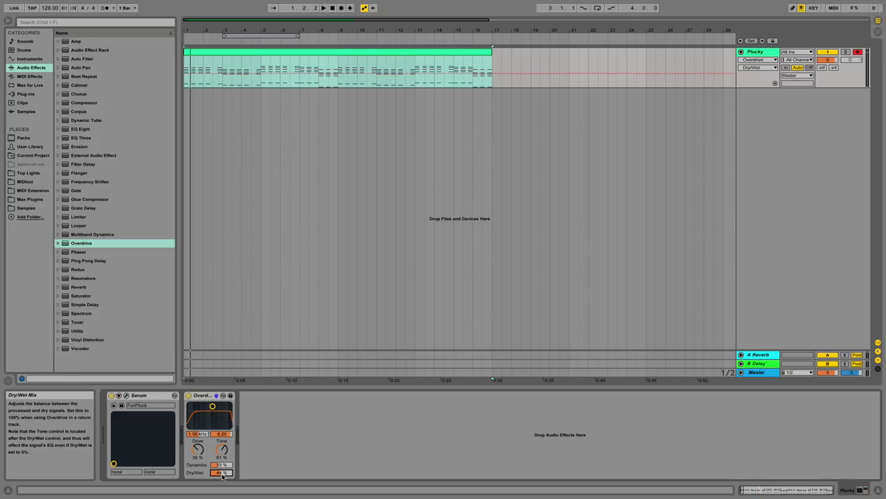
pyautogui.press('space')
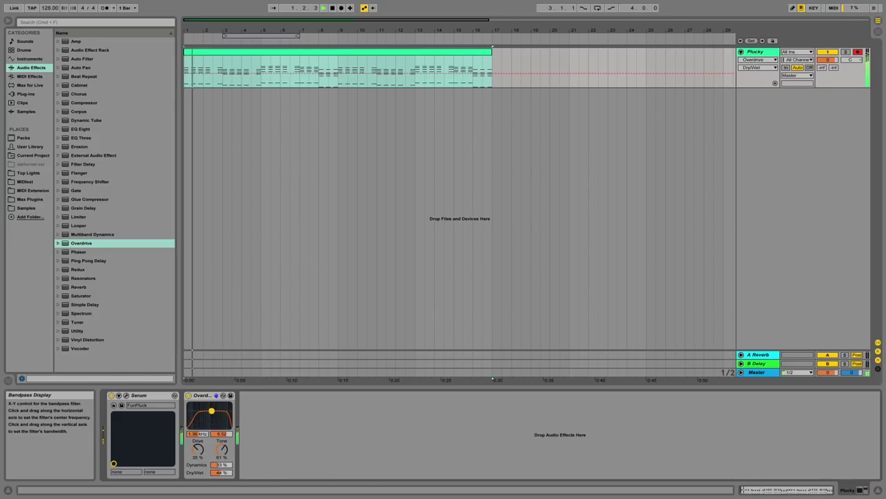
# Shift Overdrive's bandpass filter to a higher frequency, lower its tone and raise its dynamics during playback.
pyautogui.moveTo(211, 410); pyautogui.dragTo(216, 419)
pyautogui.moveTo(221, 450); pyautogui.dragTo(221, 498)
pyautogui.moveTo(222, 465); pyautogui.dragTo(222, 439)
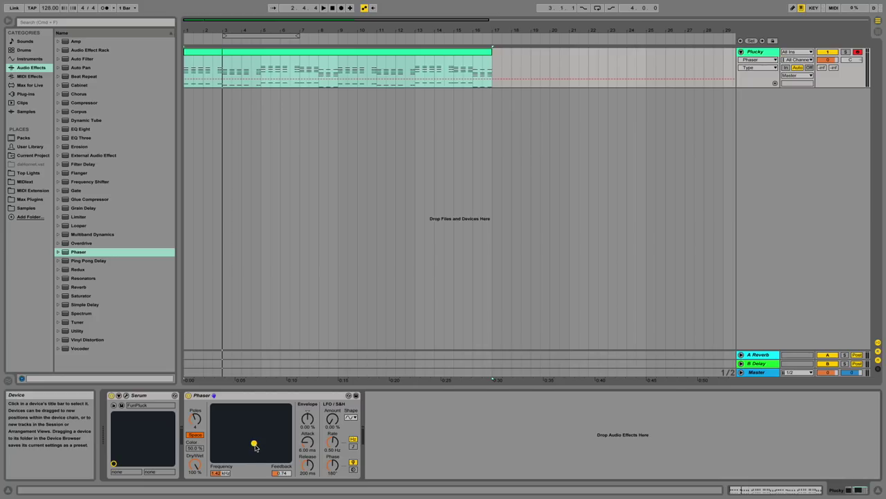
# Set Phaser to Earth mode with frequency 1.20 kHz and feedback 0.80, and play the clip.
pyautogui.press('space')
pyautogui.moveTo(256, 445)
pyautogui.mouseDown()
pyautogui.moveTo(227, 441)
pyautogui.moveTo(254, 441)
pyautogui.mouseUp()
pyautogui.click(275, 473)
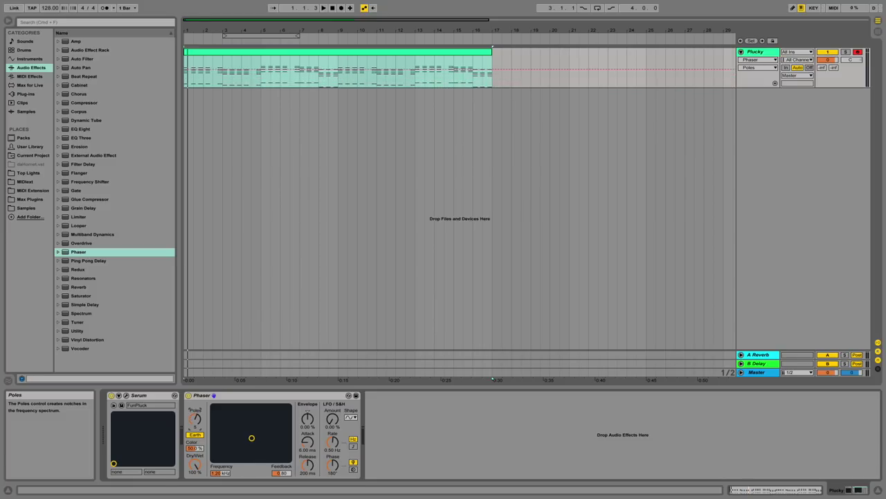
pyautogui.press('space')
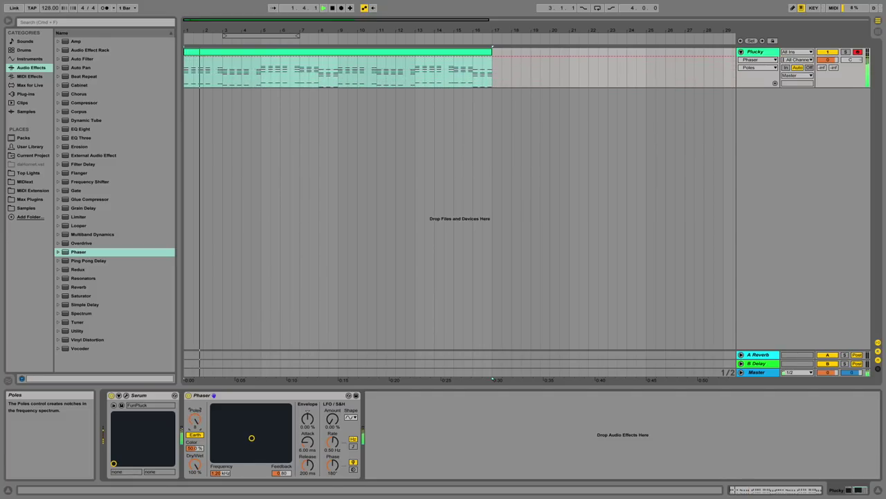
# Move Phaser's frequency to 771 Hz and compare the poles control at 1 and at 8.
pyautogui.moveTo(252, 437); pyautogui.dragTo(195, 389)
pyautogui.moveTo(195, 420); pyautogui.dragTo(195, 443)
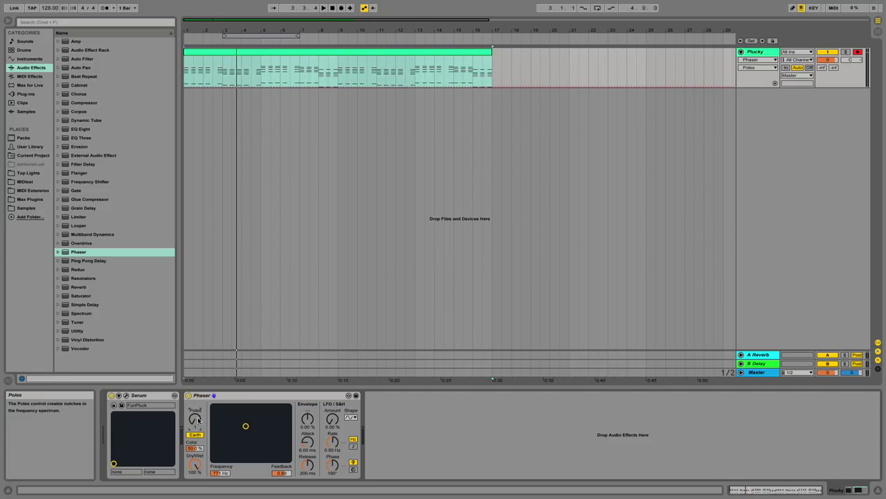
pyautogui.moveTo(196, 420); pyautogui.dragTo(195, 395)
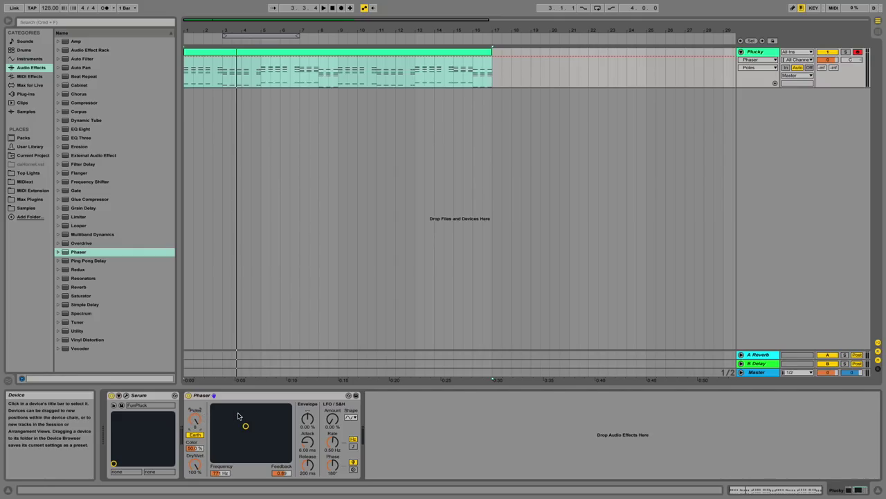
# Audition Phaser while shifting its frequency and feedback, toggle between Earth and Space modes, and point out the color setting.
pyautogui.press('space')
pyautogui.moveTo(246, 426)
pyautogui.mouseDown()
pyautogui.moveTo(235, 439)
pyautogui.moveTo(244, 419)
pyautogui.mouseUp()
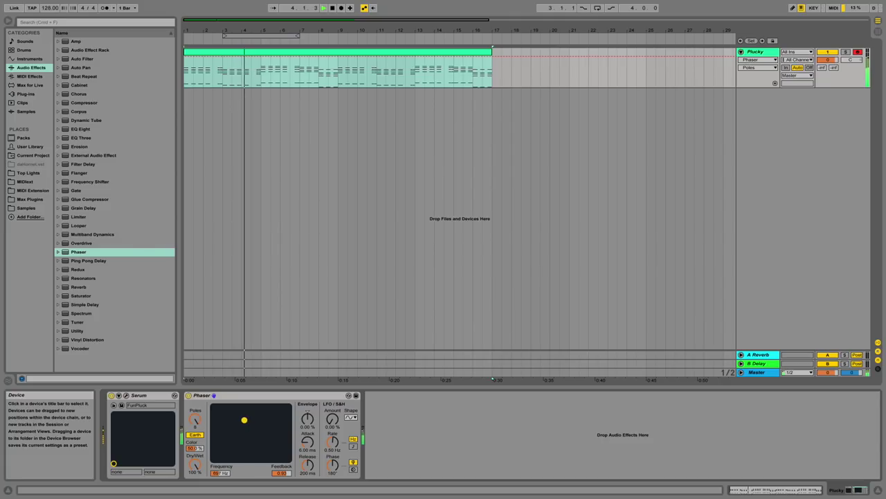
pyautogui.click(195, 434)
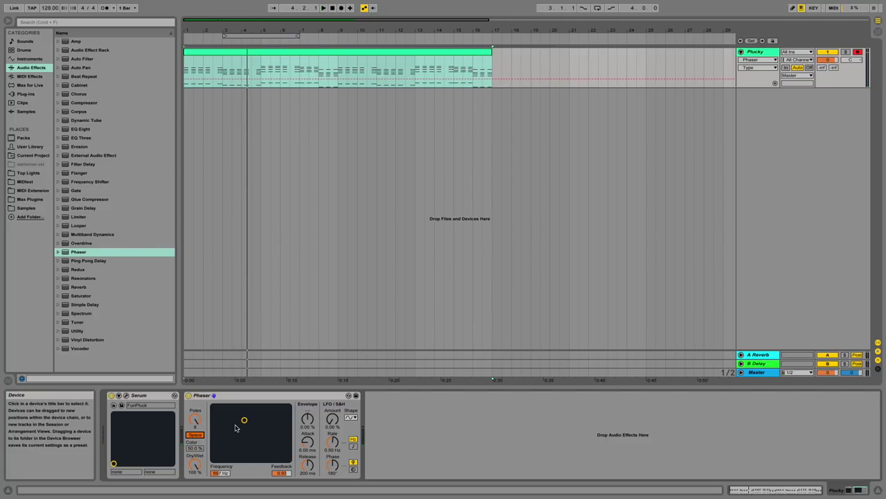
pyautogui.click(203, 435)
pyautogui.click(195, 448)
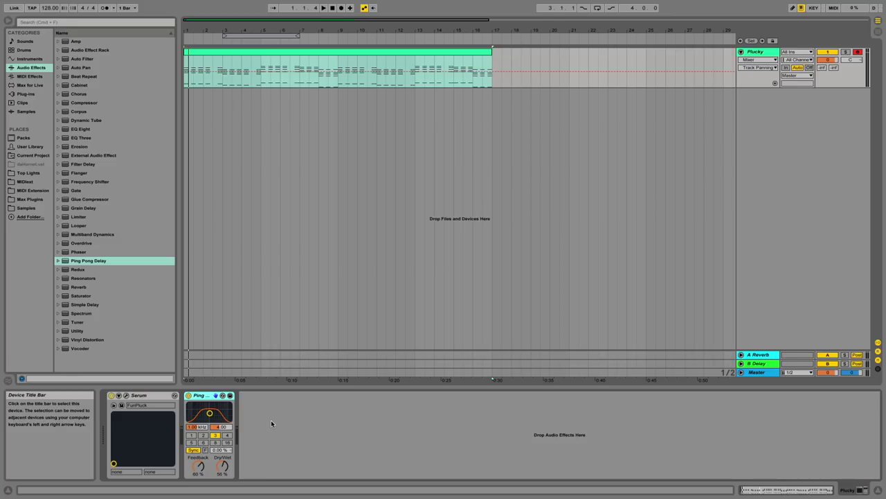
# Set Ping Pong Delay's filter to 5.05 kHz with bandwidth 2.56, and audition beat divisions 1 and 16.
pyautogui.moveTo(209, 412); pyautogui.dragTo(220, 415)
pyautogui.click(194, 436)
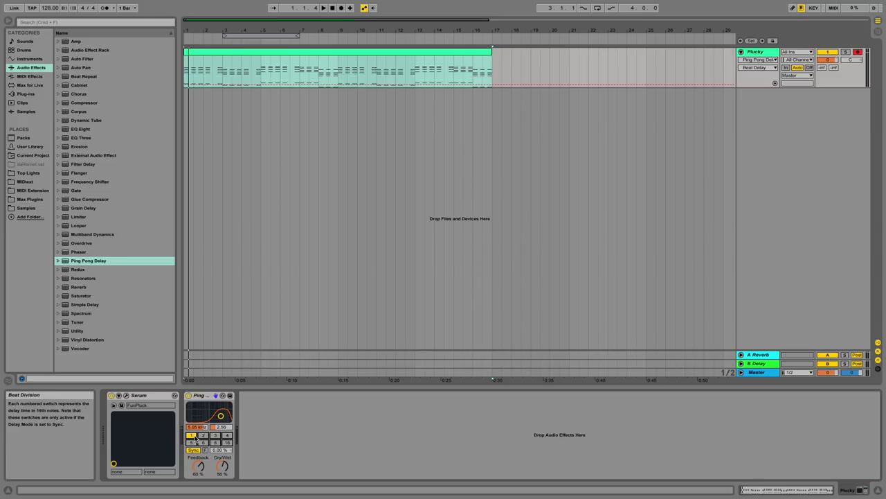
pyautogui.press('space')
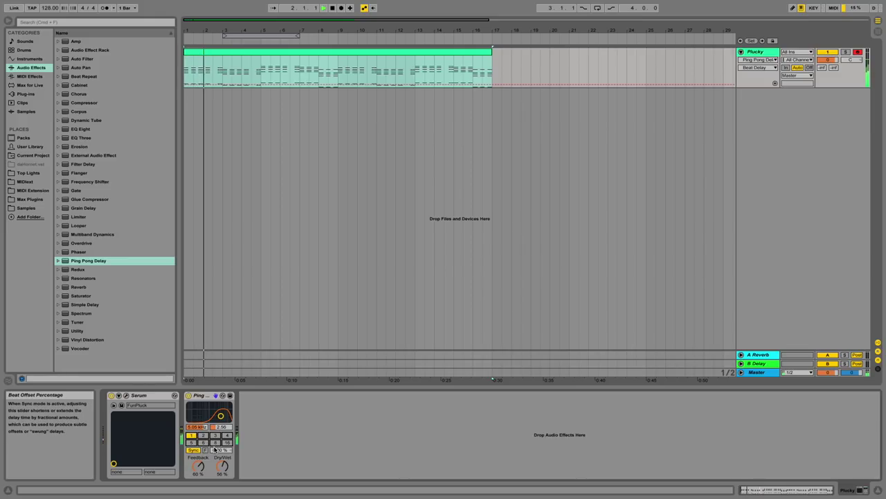
pyautogui.click(227, 442)
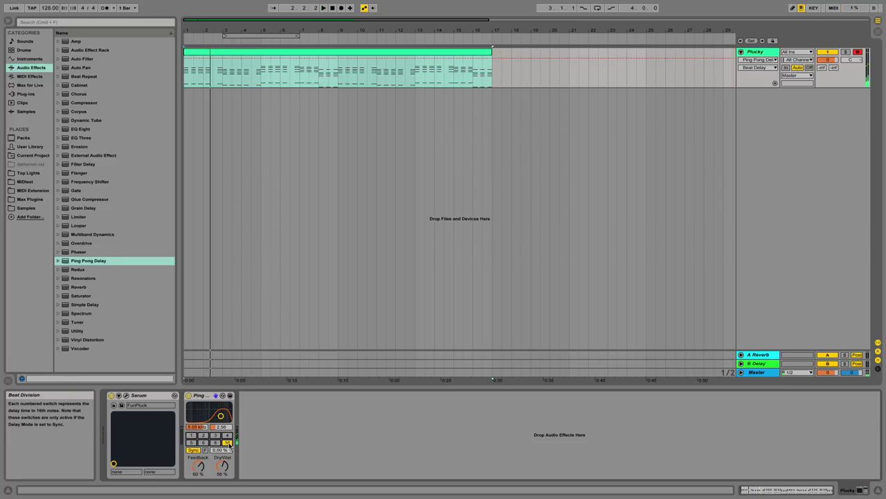
pyautogui.press('space')
pyautogui.press('space')
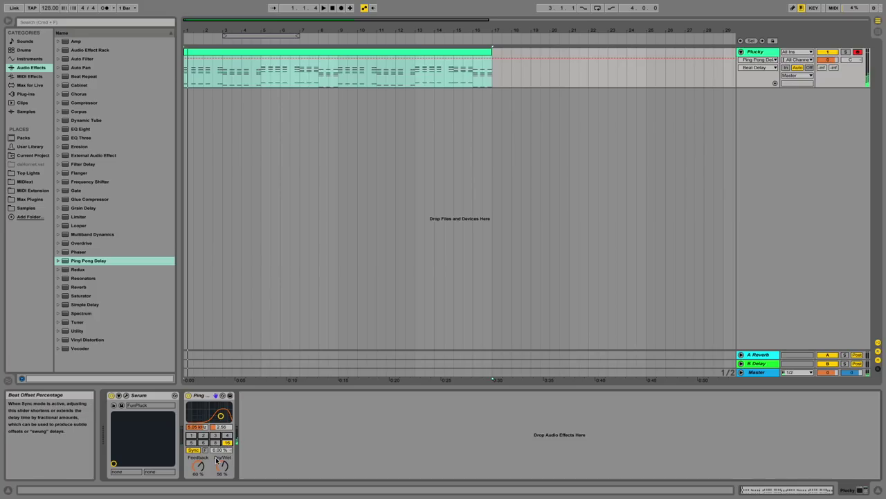
# Set Ping Pong Delay to beat division 4 with dry/wet at 100% and feedback at 17%, and play the clip.
pyautogui.moveTo(216, 461); pyautogui.dragTo(222, 466)
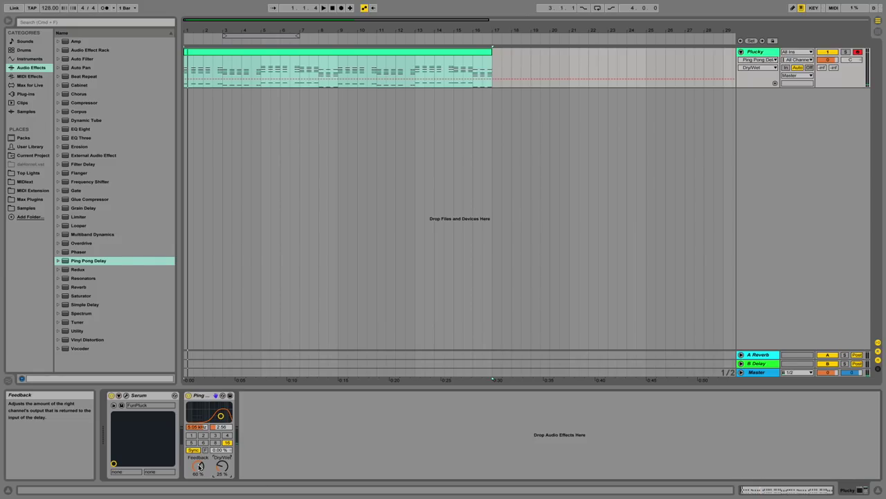
pyautogui.click(226, 435)
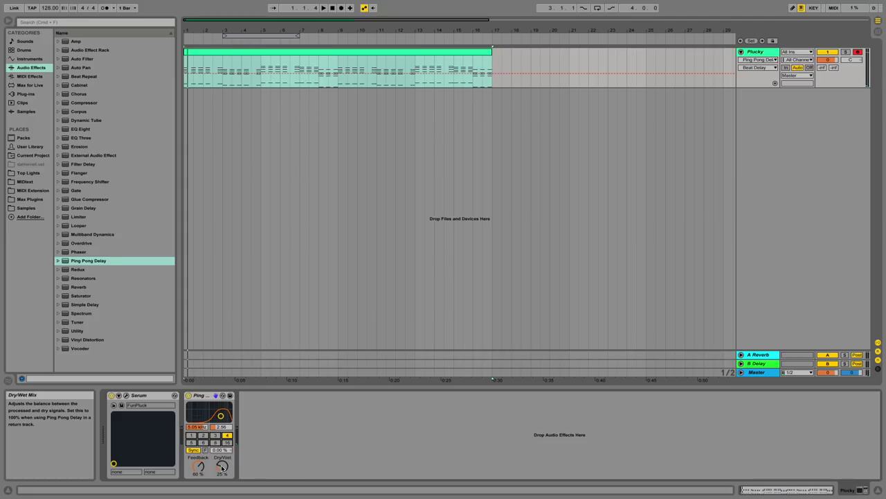
pyautogui.moveTo(223, 468); pyautogui.dragTo(222, 429)
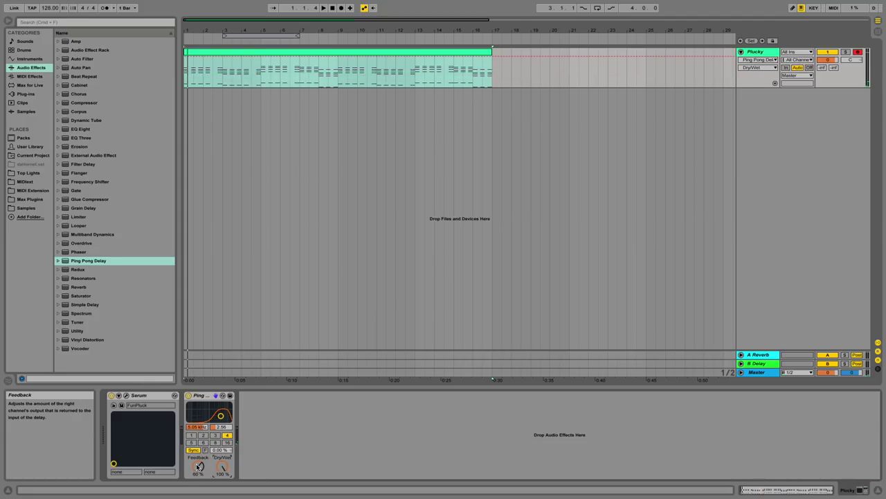
pyautogui.moveTo(198, 466); pyautogui.dragTo(198, 482)
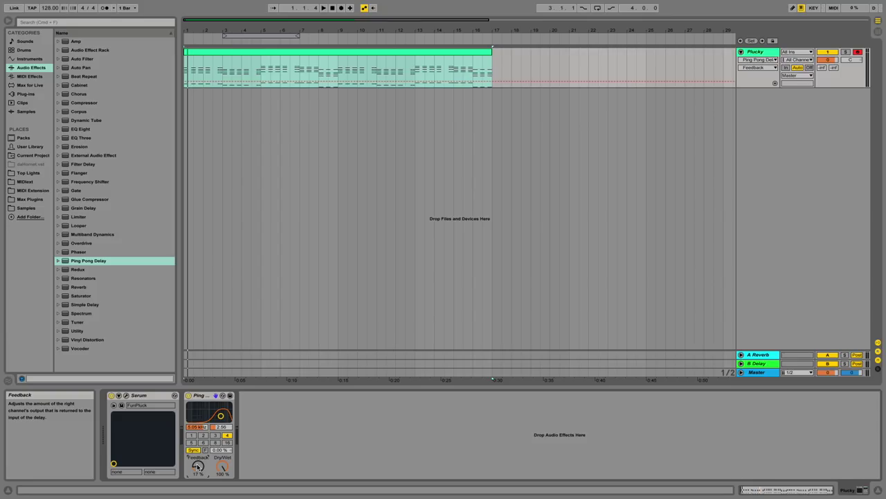
pyautogui.press('space')
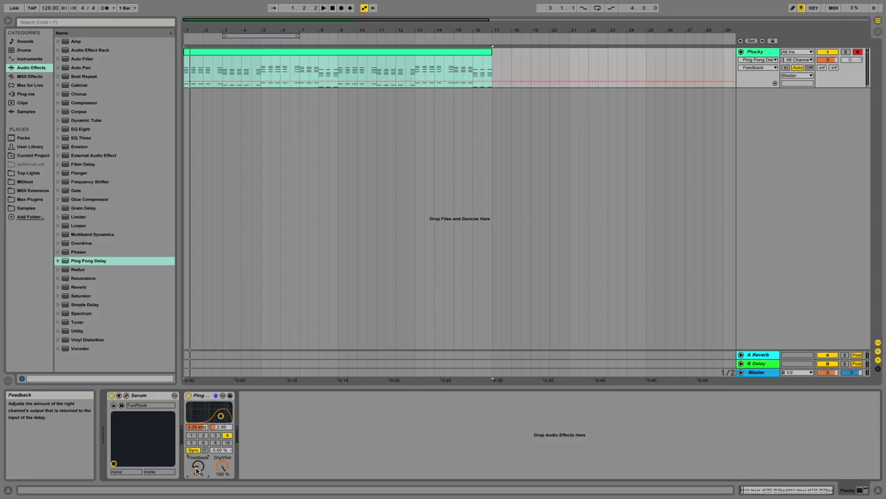
# Set Ping Pong Delay's dry/wet to 17% and feedback to 77%, and raise dry/wet again to compare the mix.
pyautogui.moveTo(220, 462); pyautogui.dragTo(221, 467)
pyautogui.click(199, 467)
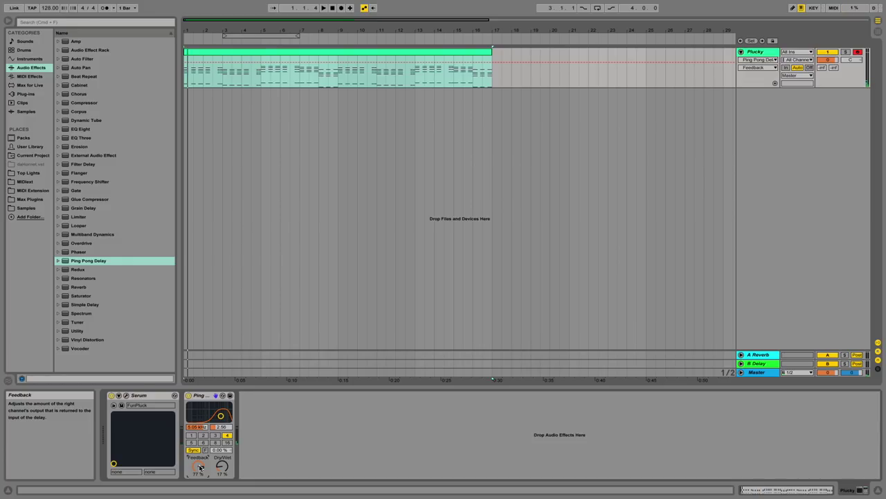
pyautogui.moveTo(222, 467); pyautogui.dragTo(221, 444)
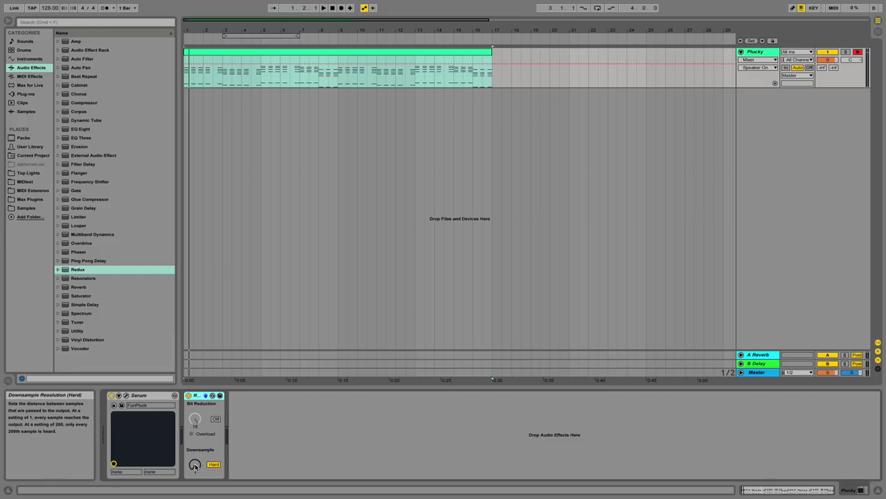
# Play the clip through Redux while sweeping its hard downsample amount.
pyautogui.press('space')
pyautogui.moveTo(196, 465)
pyautogui.mouseDown()
pyautogui.moveTo(196, 409)
pyautogui.moveTo(195, 465)
pyautogui.mouseUp()
pyautogui.press('space')
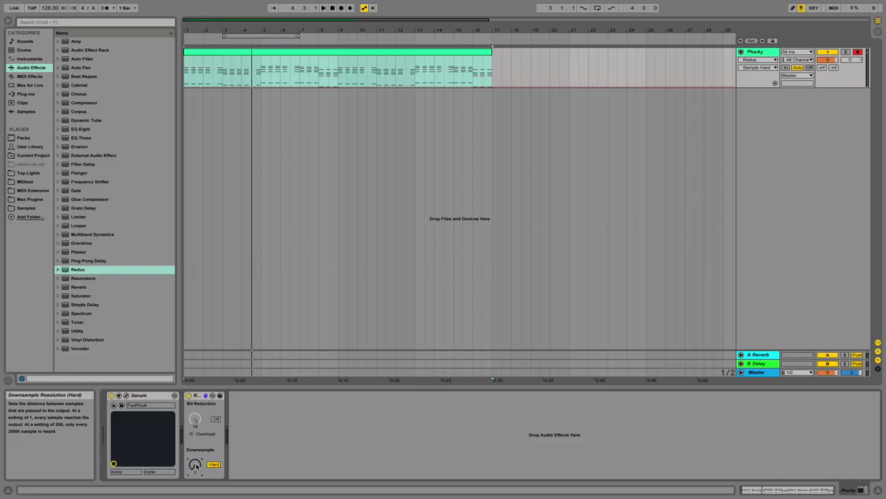
pyautogui.press('space')
# Turn on Redux's bit reduction and audition the clip at 16 bits and while lowering the bit depth.
pyautogui.click(215, 419)
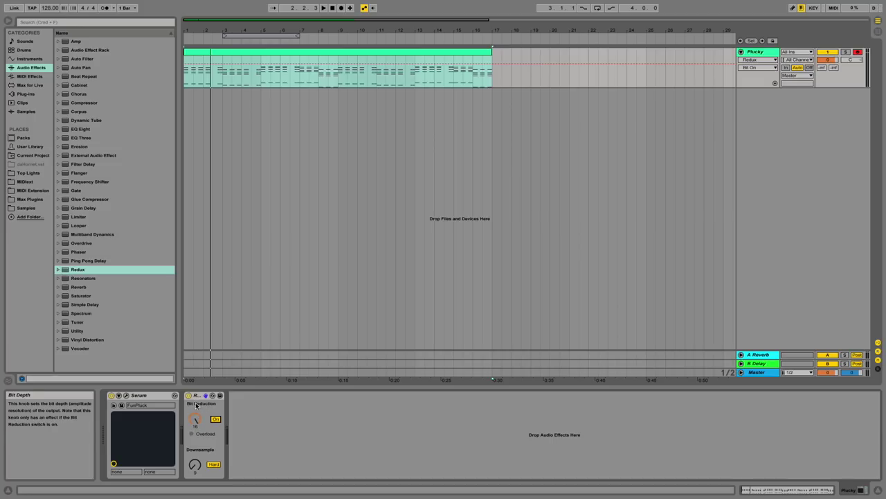
pyautogui.press('space')
pyautogui.moveTo(197, 421)
pyautogui.mouseDown()
pyautogui.moveTo(197, 446)
pyautogui.moveTo(198, 420)
pyautogui.mouseUp()
pyautogui.press('space')
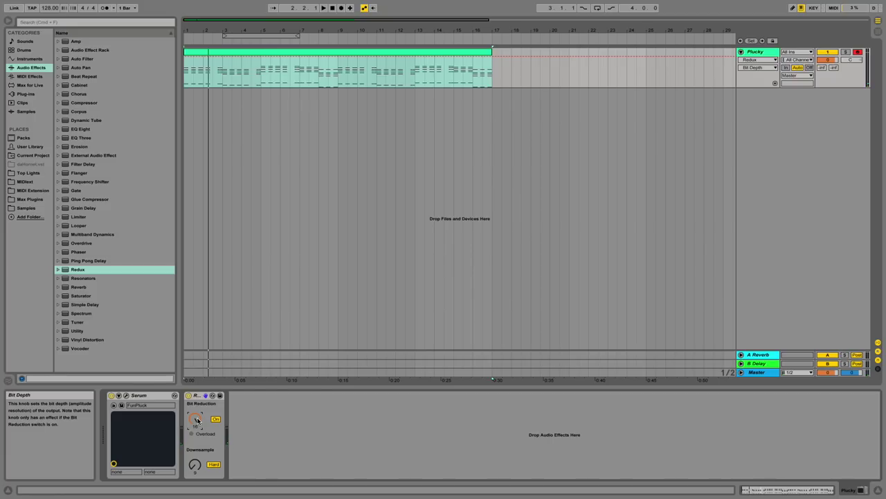
pyautogui.press('space')
pyautogui.moveTo(197, 421); pyautogui.dragTo(197, 470)
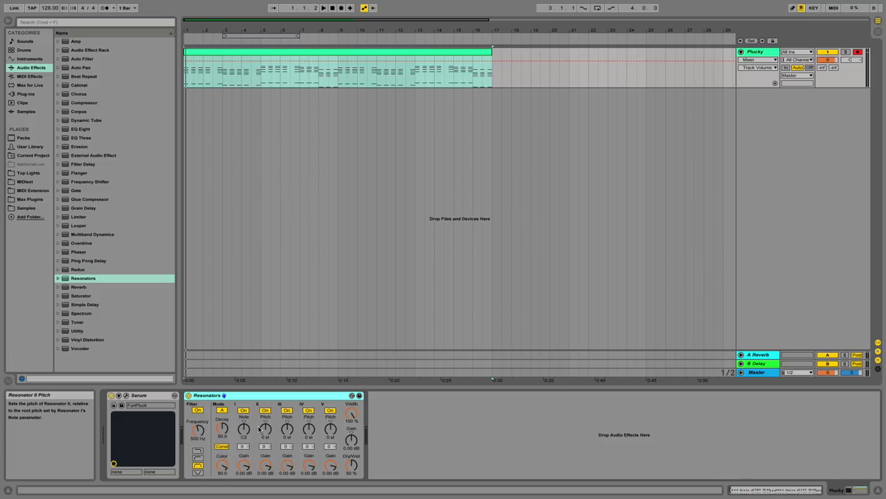
# Set Resonators' filter to 658 Hz and pitches II to V to +12, +24, -12 and -24 st, and audition a lower pitch II.
pyautogui.press('space')
pyautogui.moveTo(198, 430); pyautogui.dragTo(244, 419)
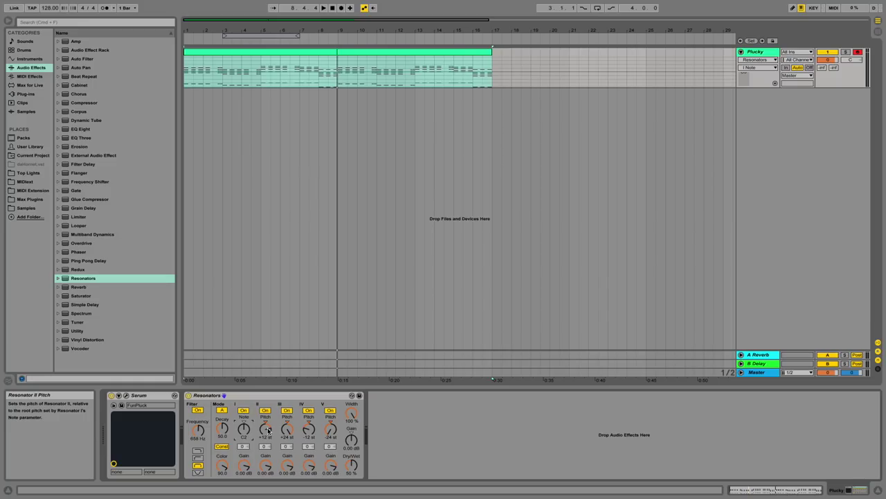
pyautogui.press('space')
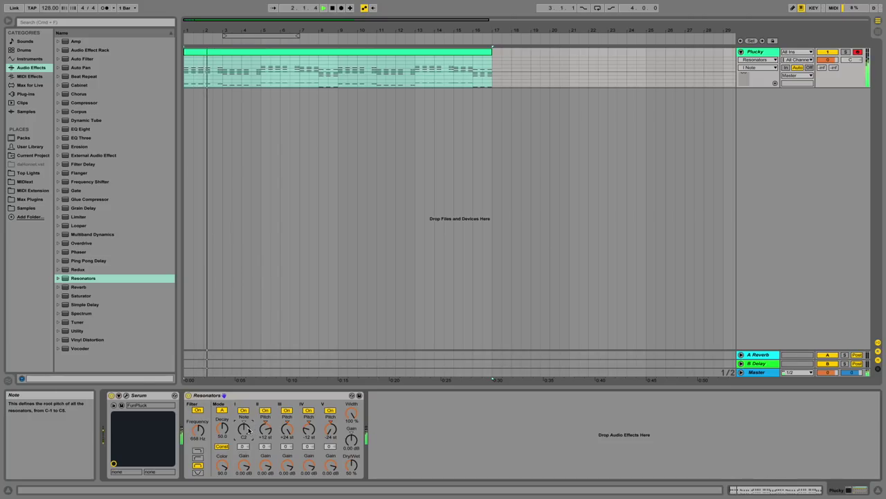
pyautogui.moveTo(266, 430); pyautogui.dragTo(266, 438)
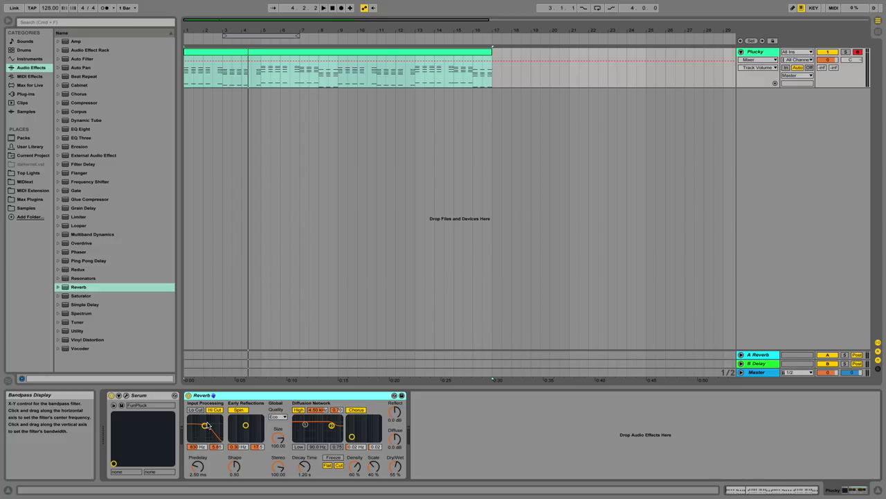
# Audition Reverb, and set its input filter to 1.77 kHz with bandwidth 2.98 and its predelay to 2.67 ms.
pyautogui.press('space')
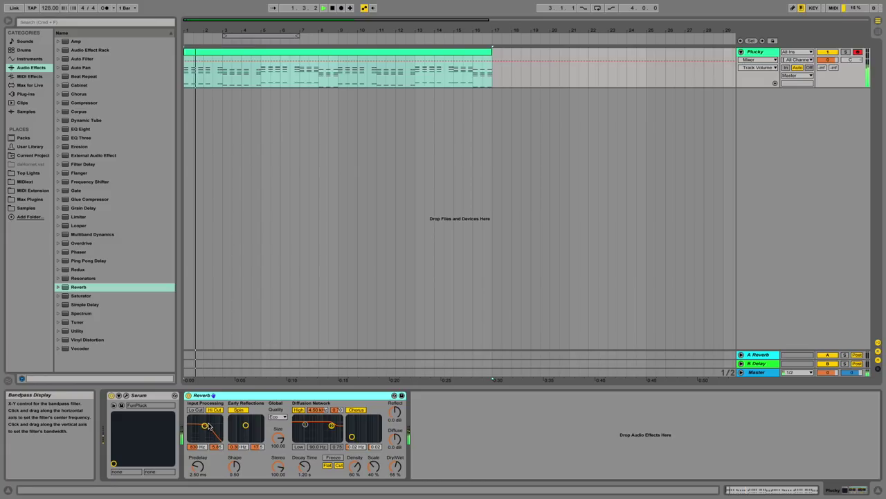
pyautogui.press('space')
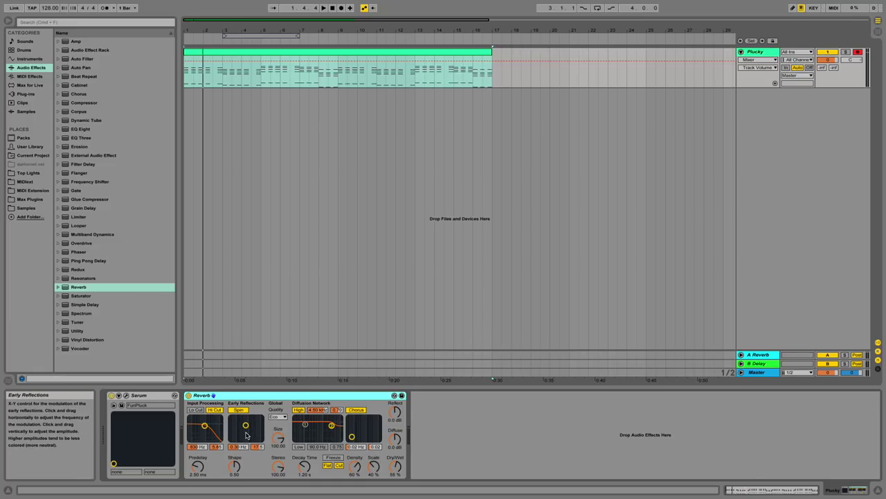
pyautogui.moveTo(205, 425)
pyautogui.mouseDown()
pyautogui.moveTo(195, 435)
pyautogui.moveTo(216, 431)
pyautogui.moveTo(205, 432)
pyautogui.mouseUp()
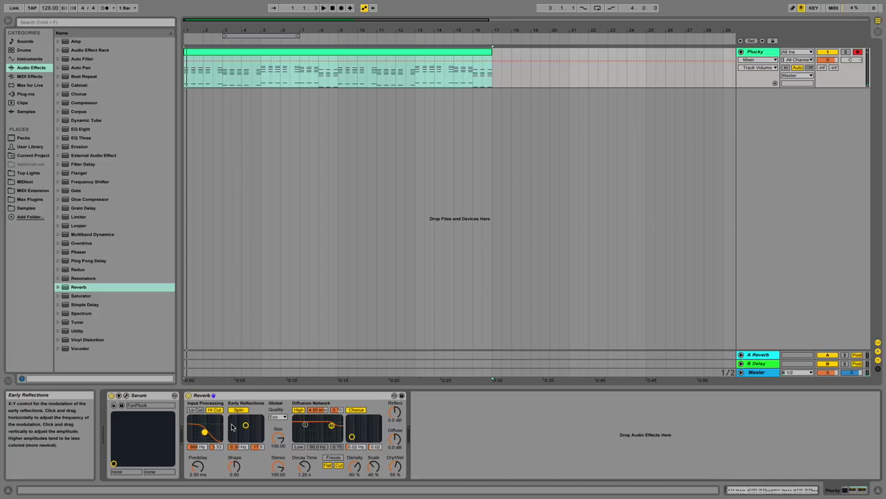
pyautogui.moveTo(204, 432); pyautogui.dragTo(207, 434)
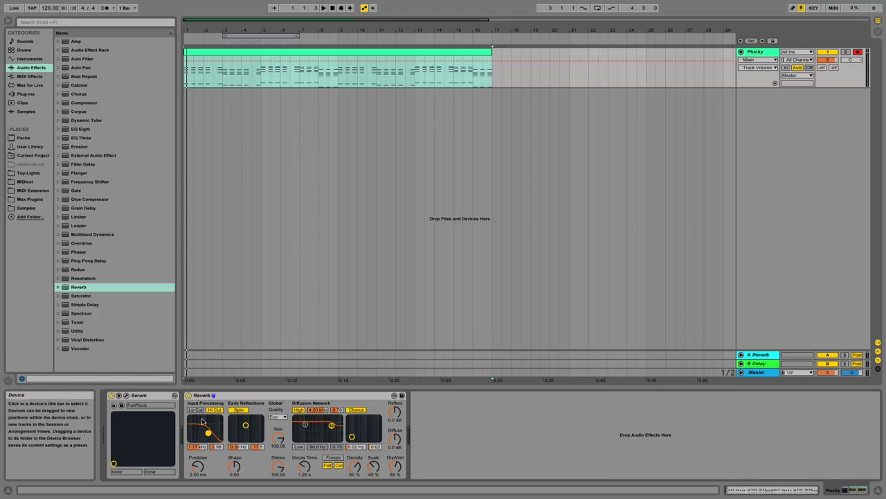
pyautogui.click(200, 468)
pyautogui.moveTo(200, 468); pyautogui.dragTo(200, 467)
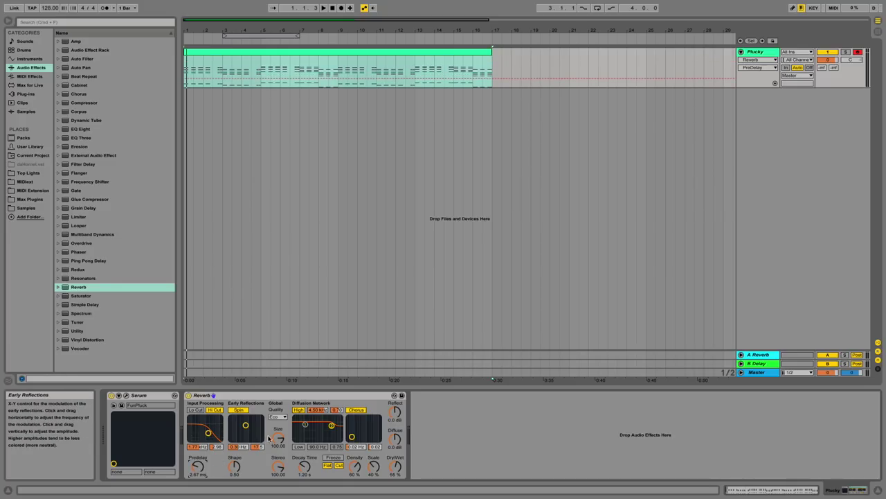
# Set Reverb's high diffusion filter to 4.38 kHz at 0.53 and chorus to 0.11 Hz, and play the clip with a longer decay time.
pyautogui.moveTo(331, 425); pyautogui.dragTo(327, 432)
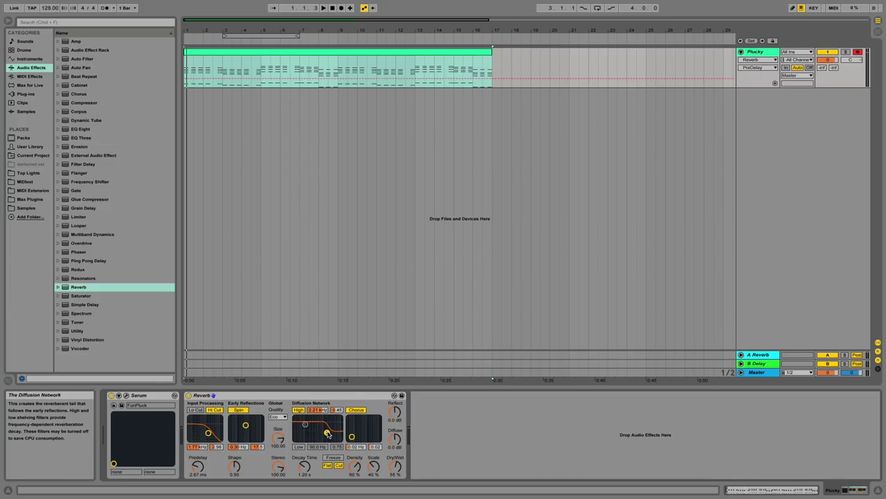
pyautogui.moveTo(327, 433); pyautogui.dragTo(359, 430)
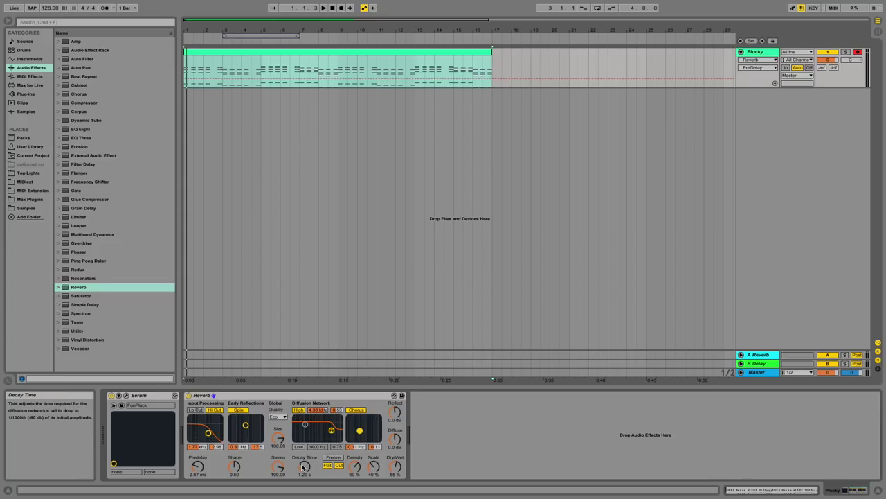
pyautogui.moveTo(302, 466); pyautogui.dragTo(302, 430)
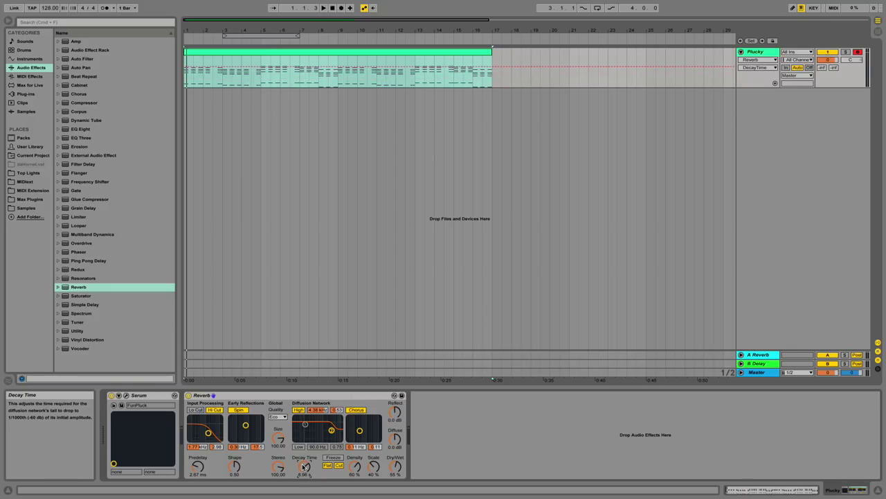
pyautogui.press('space')
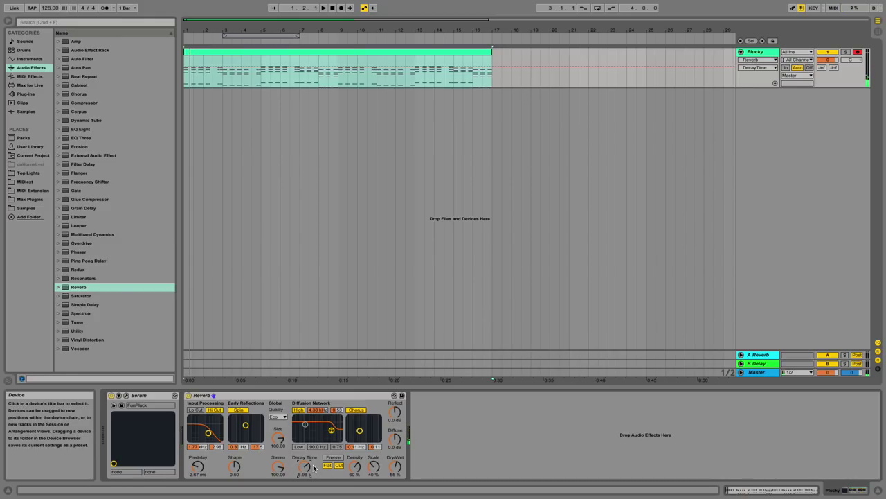
# Set Reverb's decay time to 377 ms, then replace the device with the Gymnasium preset from Reverb's Hall presets.
pyautogui.moveTo(305, 467); pyautogui.dragTo(305, 495)
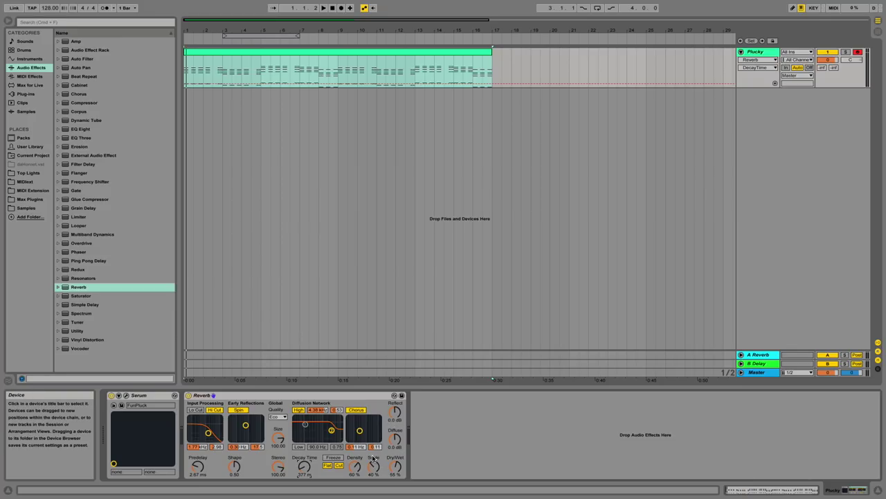
pyautogui.click(58, 288)
pyautogui.scroll(-1, 75, 274)
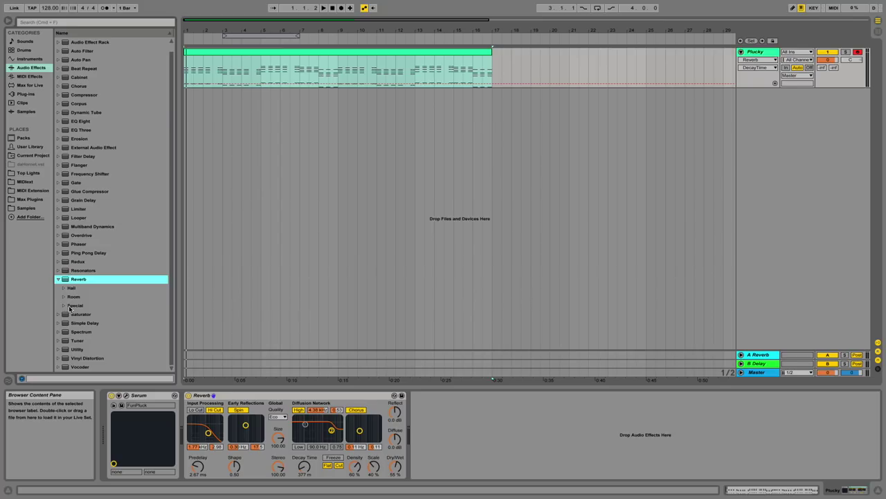
pyautogui.click(63, 287)
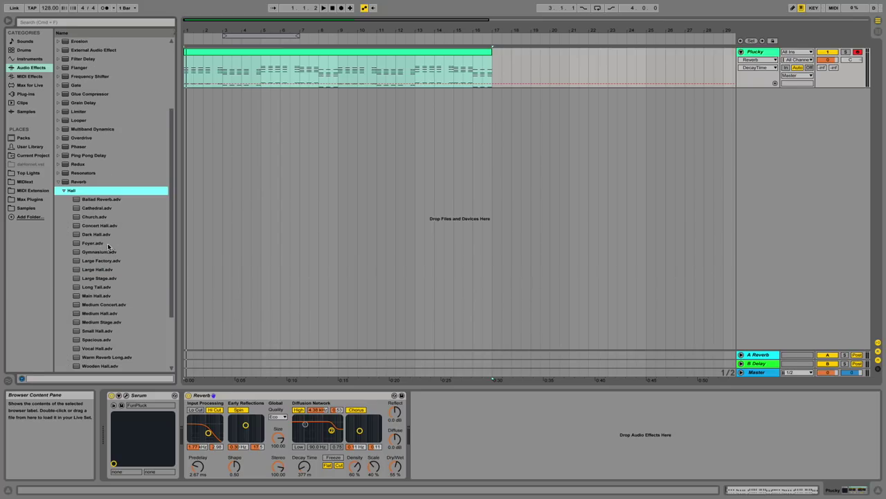
pyautogui.click(208, 396)
pyautogui.press('Delete')
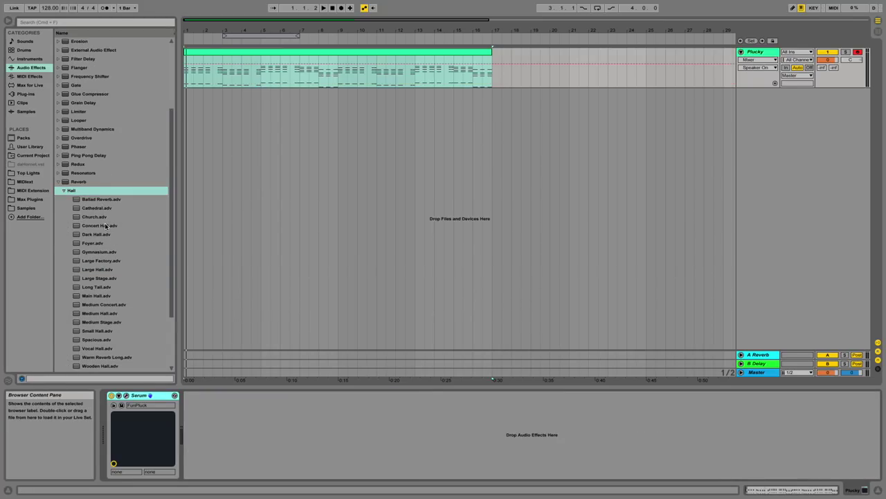
pyautogui.moveTo(98, 252); pyautogui.dragTo(212, 440)
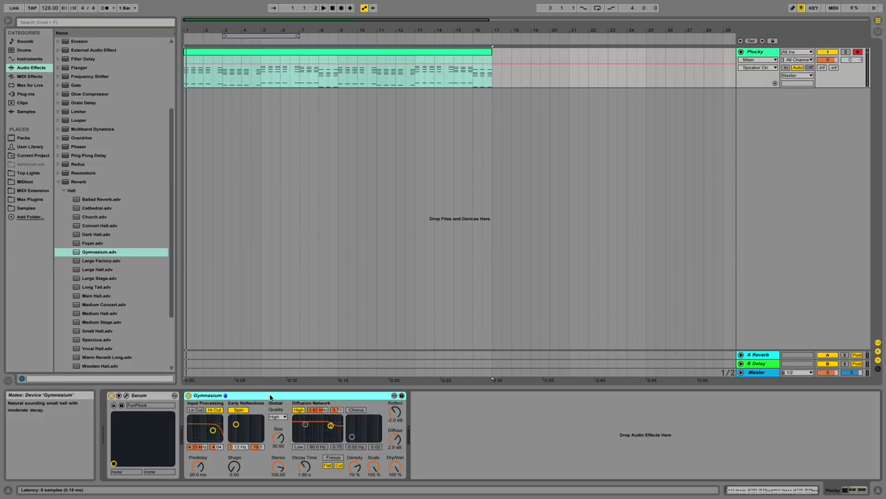
# Audition the Gymnasium reverb on the clip, lower its dry/wet amount, and play the clip again.
pyautogui.press('space')
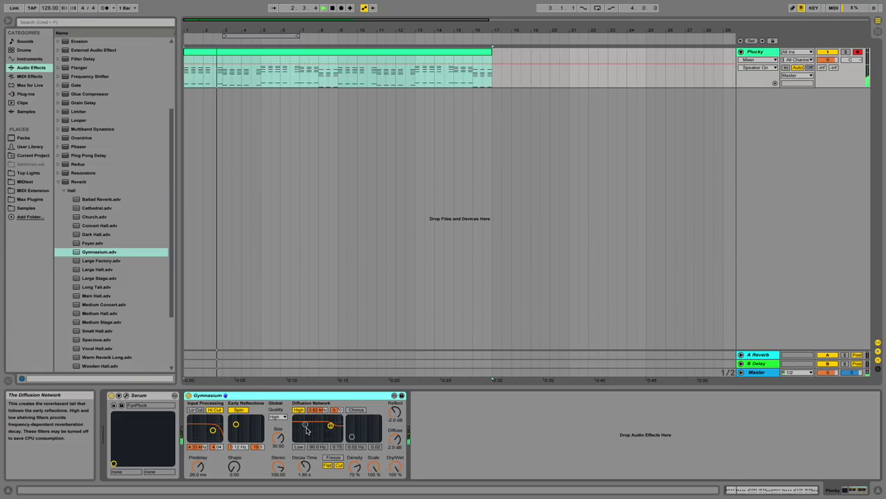
pyautogui.press('space')
pyautogui.moveTo(395, 466); pyautogui.dragTo(397, 473)
pyautogui.press('space')
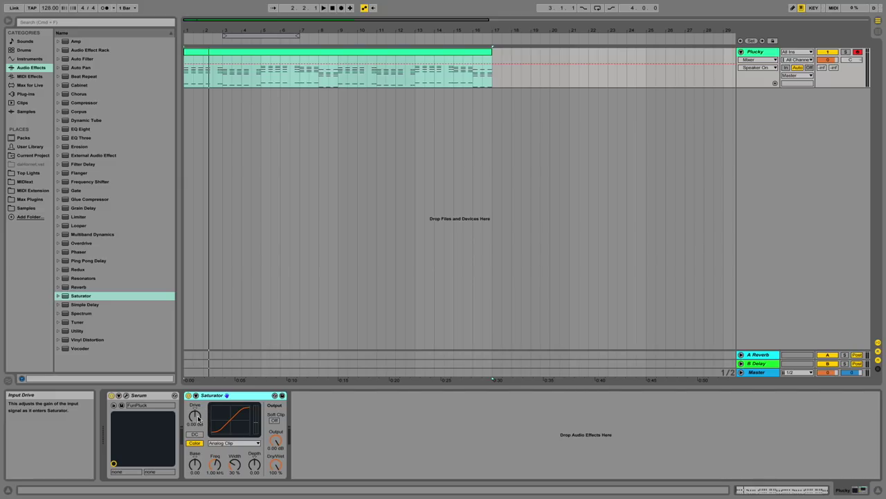
# Audition the clip through Saturator while raising its input drive, then reduce the drive again.
pyautogui.press('space')
pyautogui.moveTo(198, 417); pyautogui.dragTo(198, 376)
pyautogui.press('space')
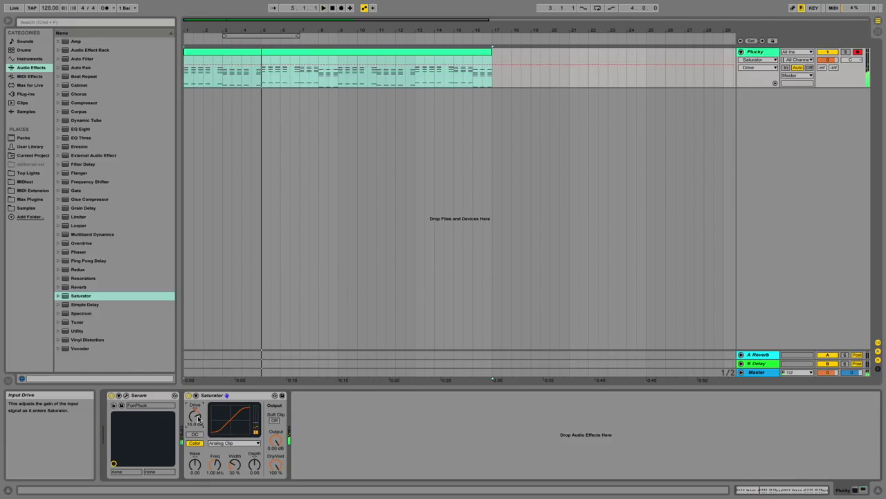
pyautogui.moveTo(198, 418); pyautogui.dragTo(198, 433)
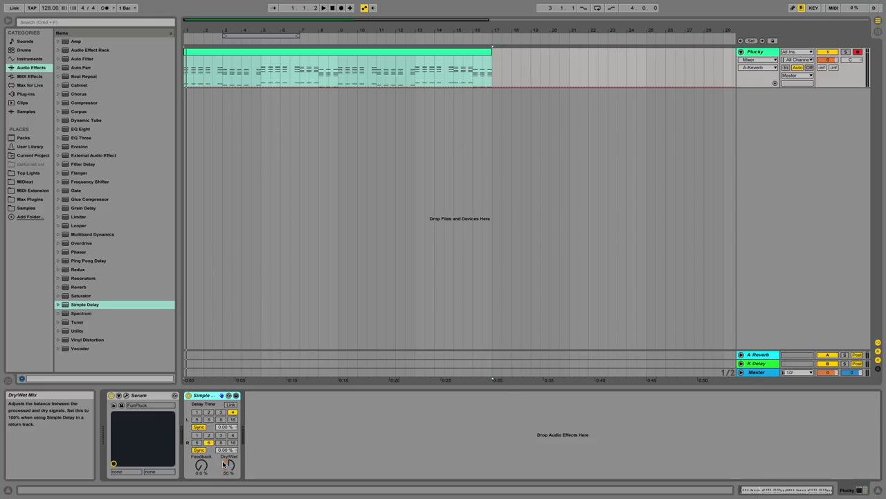
# Set Simple Delay to 2 sixteenths left and 4 right, with 40% feedback and 36% dry/wet, while auditioning the clip.
pyautogui.click(207, 413)
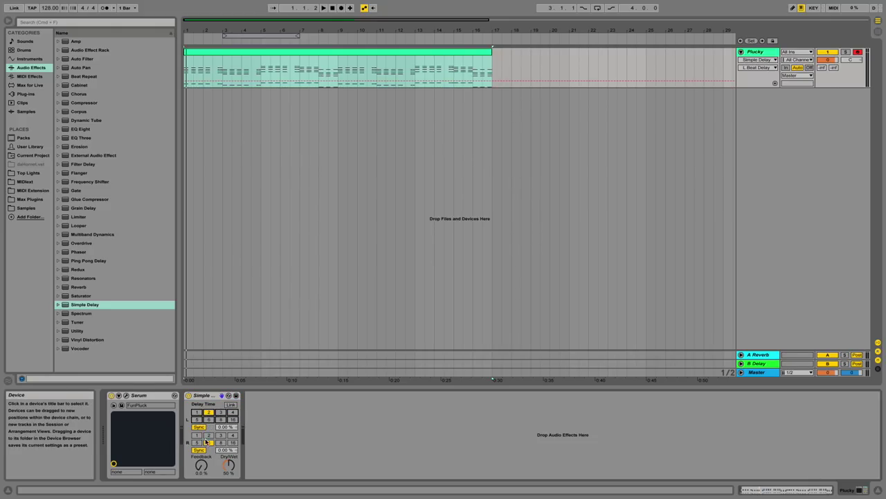
pyautogui.click(234, 437)
pyautogui.press('space')
pyautogui.moveTo(201, 465); pyautogui.dragTo(228, 476)
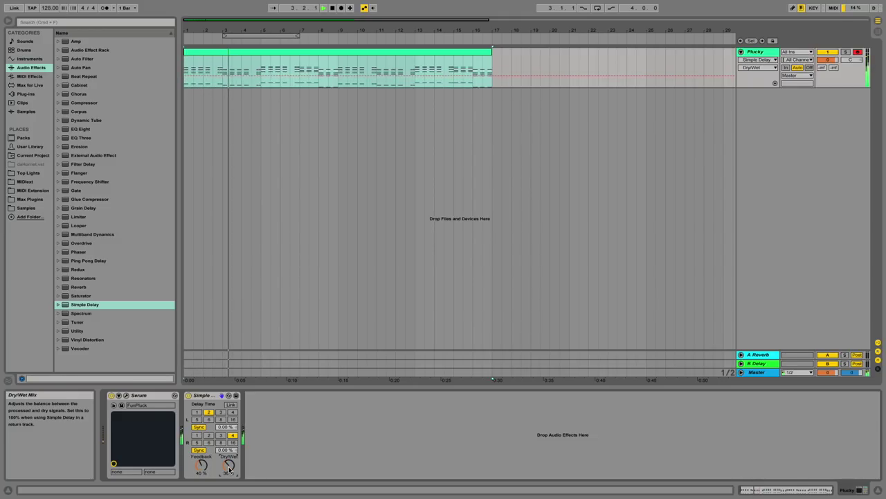
pyautogui.click(205, 395)
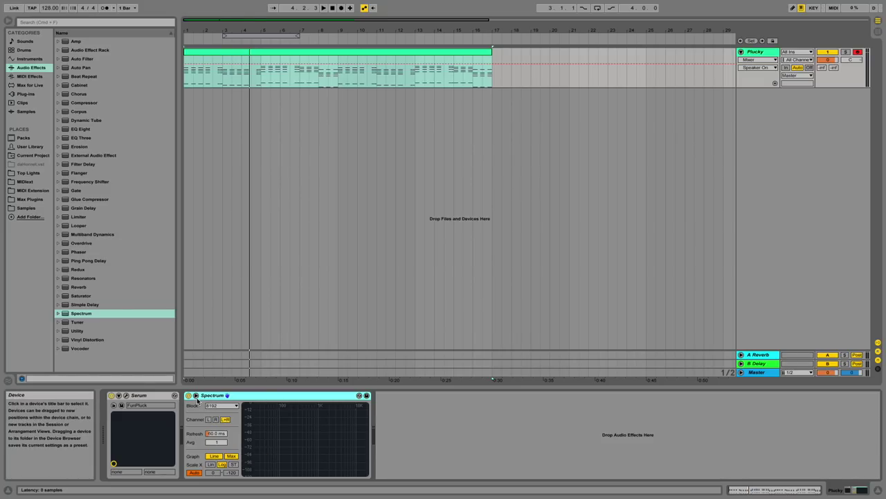
# Expand Spectrum's display to fill the arrangement area and play the clip to examine its frequency peaks.
pyautogui.click(196, 396)
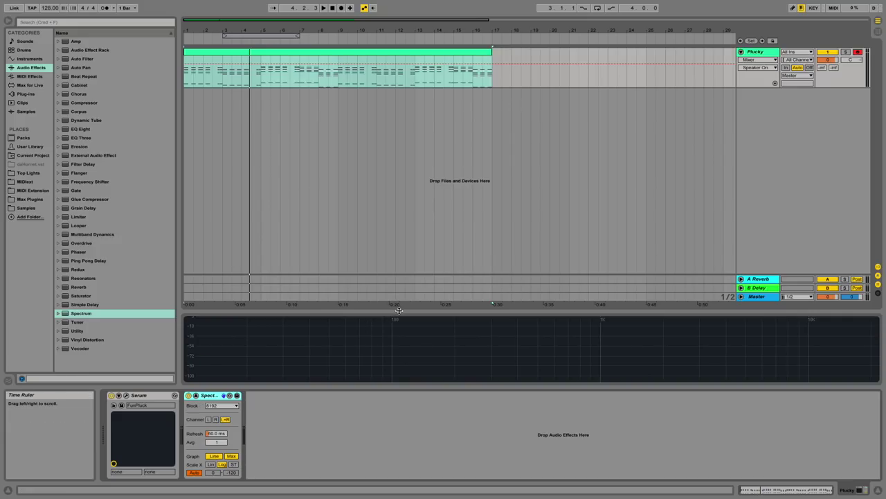
pyautogui.moveTo(400, 311); pyautogui.dragTo(457, 25)
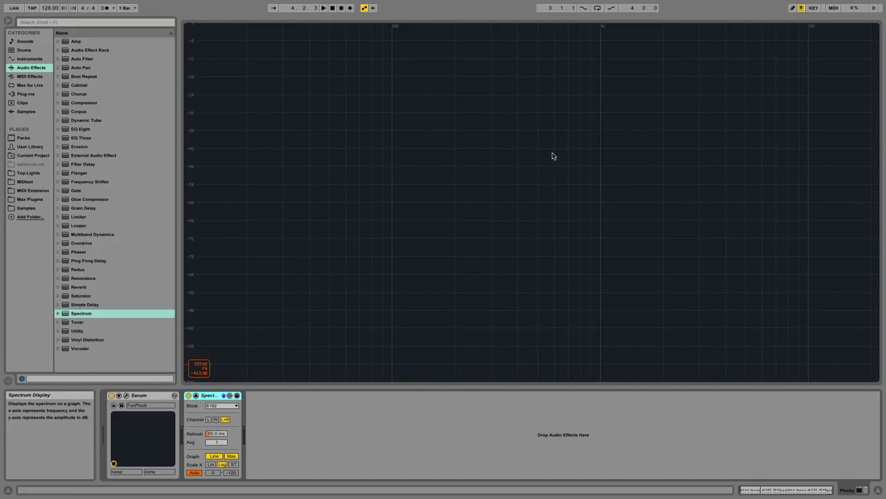
pyautogui.press('space')
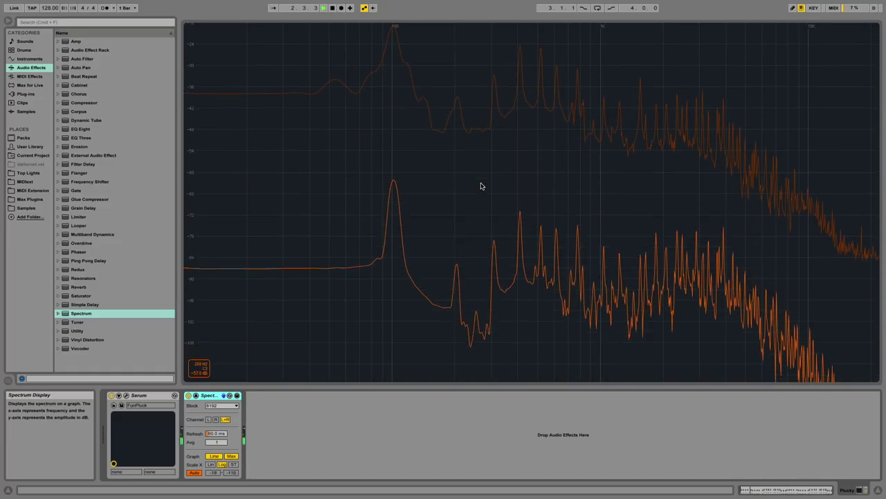
pyautogui.press('space')
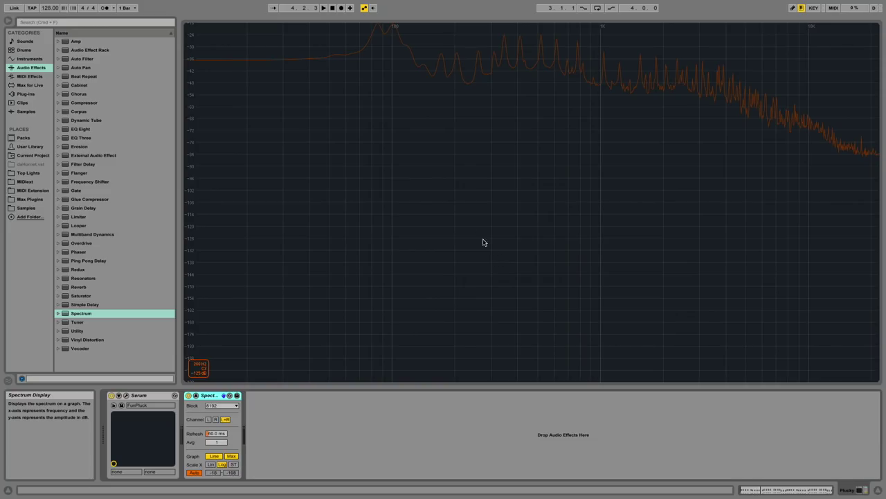
pyautogui.press('space')
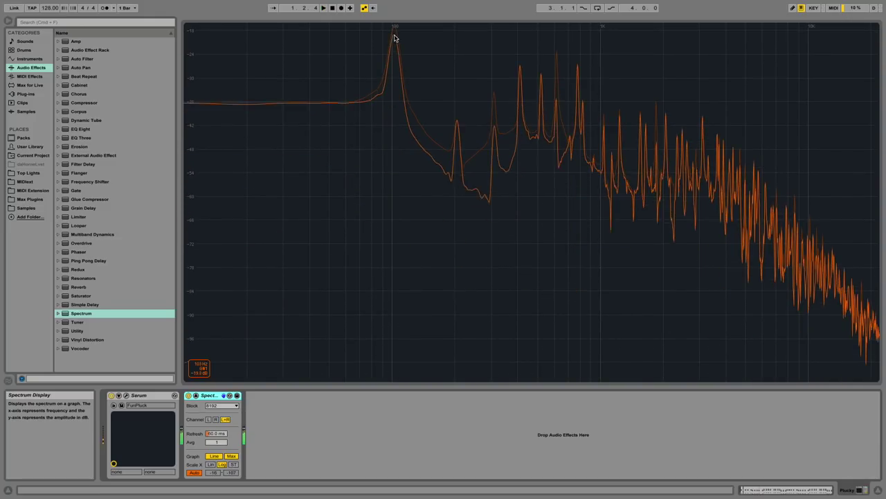
# Insert EQ Eight before Spectrum and move band 2 to 106 Hz with a gain of -1.36 dB.
pyautogui.moveTo(90, 132); pyautogui.dragTo(213, 457)
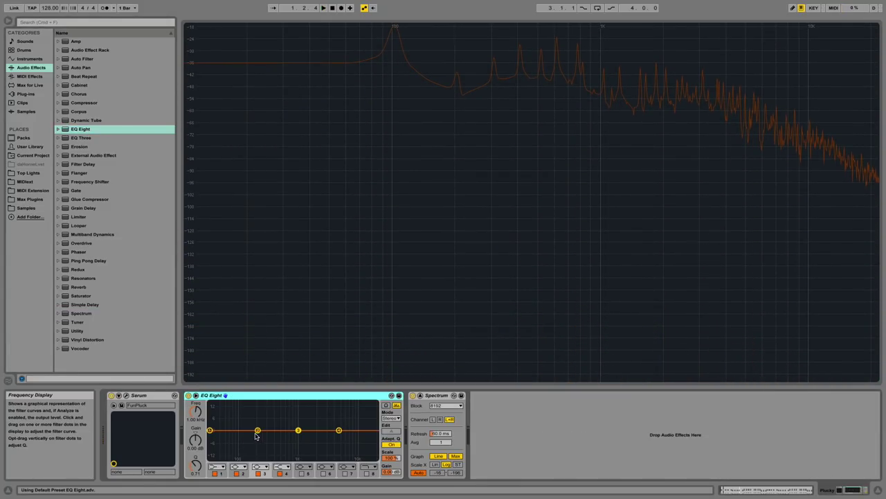
pyautogui.moveTo(257, 430); pyautogui.dragTo(237, 430)
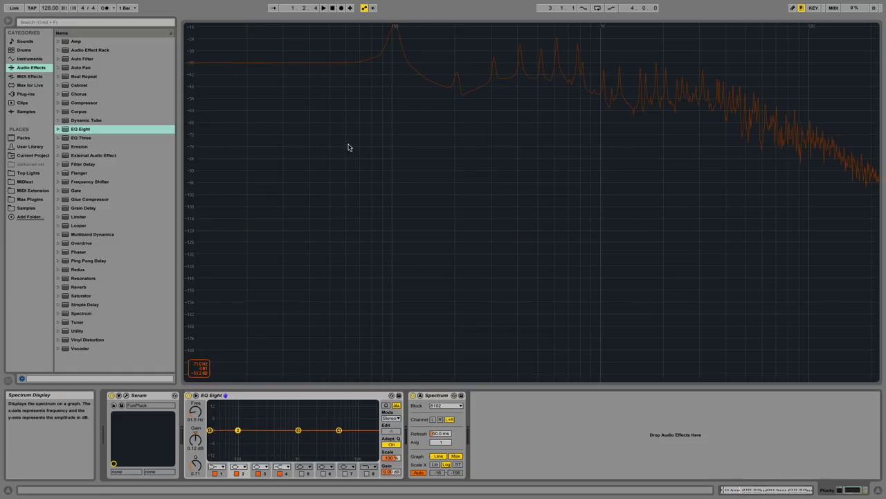
pyautogui.moveTo(238, 430); pyautogui.dragTo(241, 433)
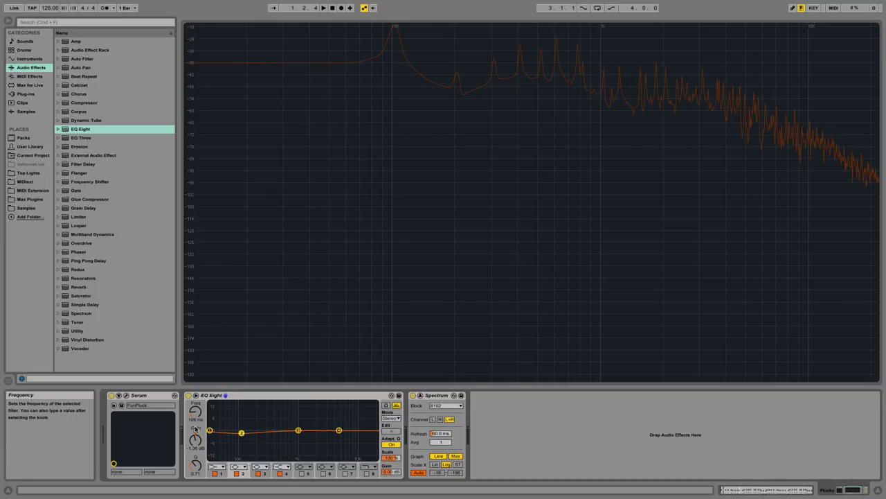
# Narrow EQ Eight's band 2 to a Q of 8.16 and deepen its cut to -9.05 dB.
pyautogui.moveTo(196, 469)
pyautogui.mouseDown()
pyautogui.moveTo(195, 436)
pyautogui.moveTo(196, 460)
pyautogui.mouseUp()
pyautogui.click(240, 466)
pyautogui.click(206, 446)
pyautogui.moveTo(196, 467); pyautogui.dragTo(196, 476)
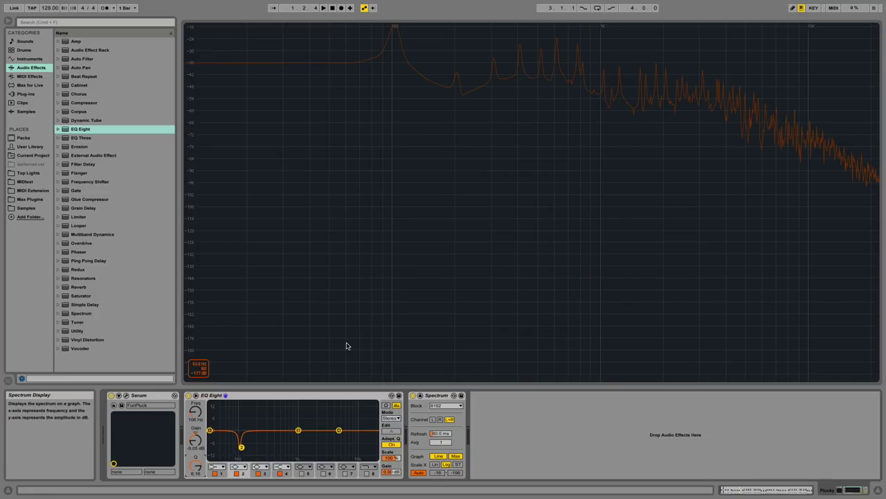
# Play the clip while setting EQ Eight's band 2 gain to -15.0 dB and widening its Q to 0.96.
pyautogui.press('space')
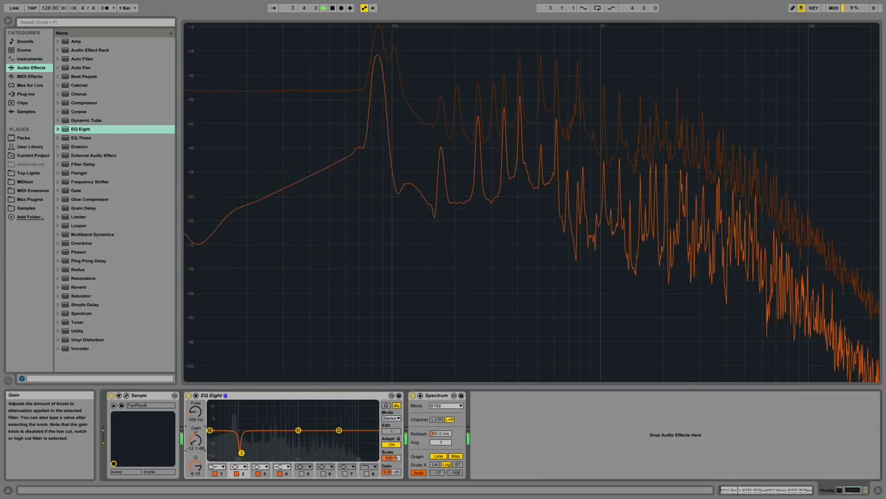
pyautogui.moveTo(195, 439); pyautogui.dragTo(195, 460)
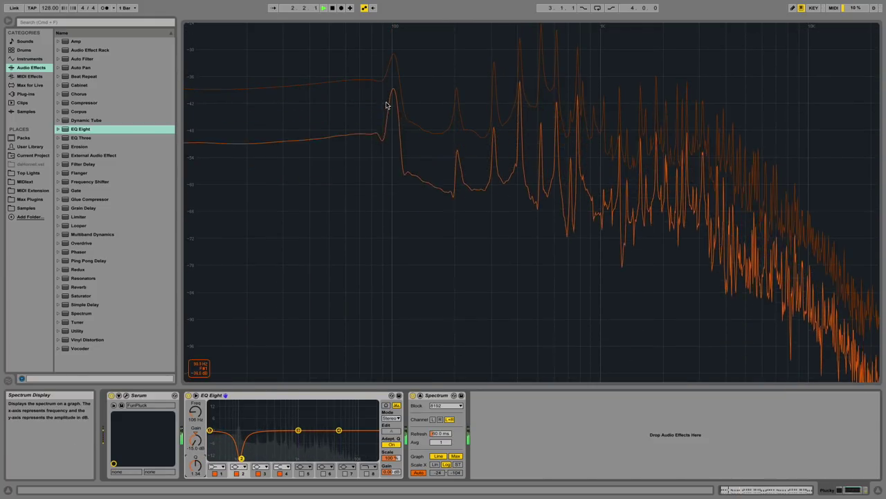
pyautogui.press('space')
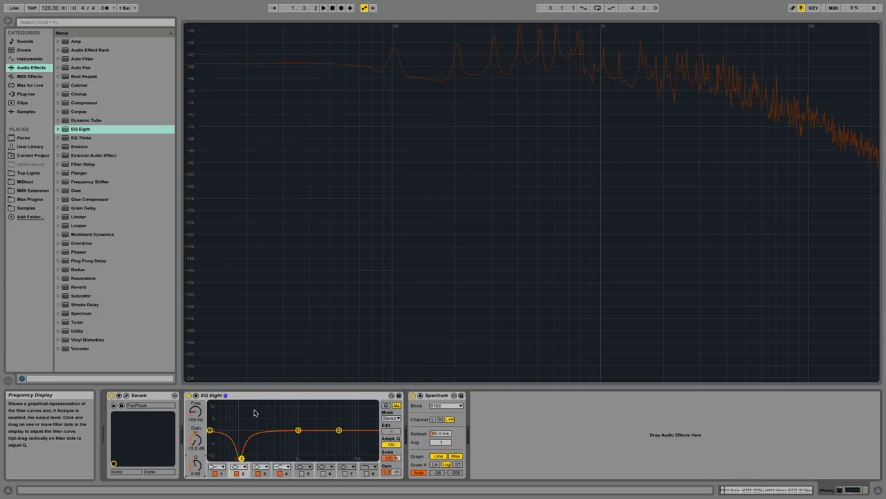
# Expand EQ Eight's frequency display, examine the clip's spectrum against the curve during playback, and switch back to Spectrum's enlarged display.
pyautogui.click(195, 396)
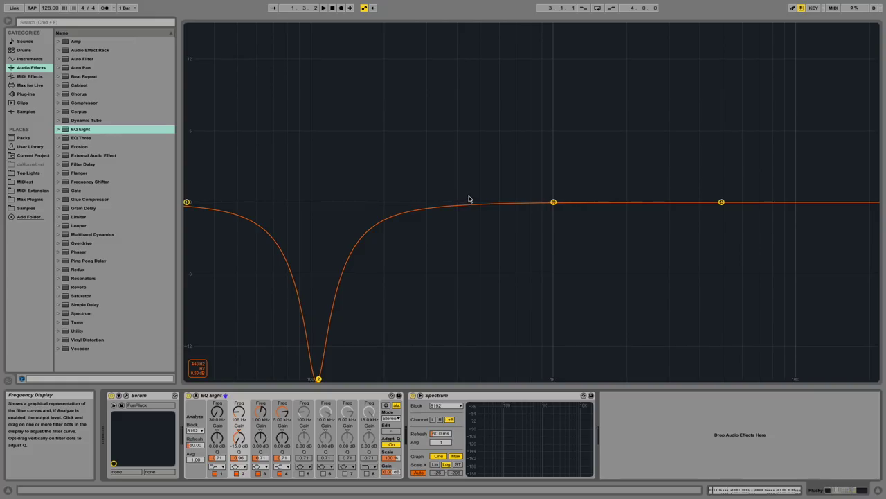
pyautogui.press('space')
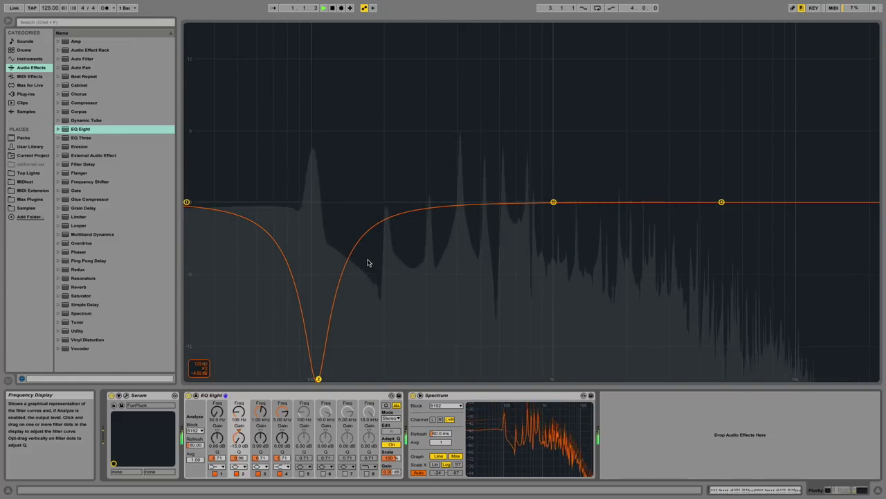
pyautogui.press('space')
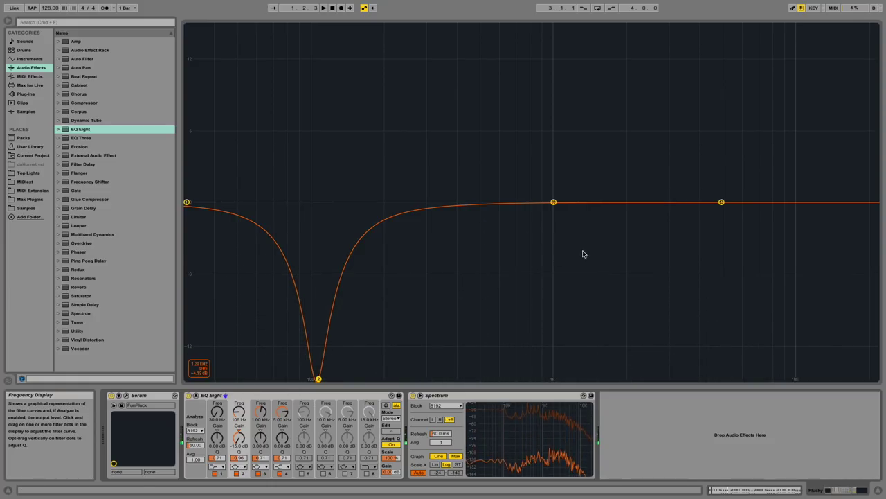
pyautogui.press('space')
pyautogui.press('space')
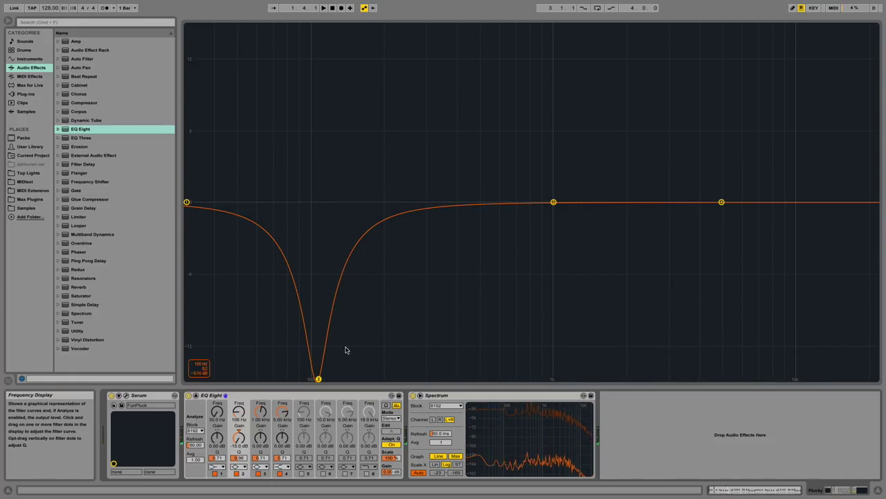
pyautogui.click(420, 395)
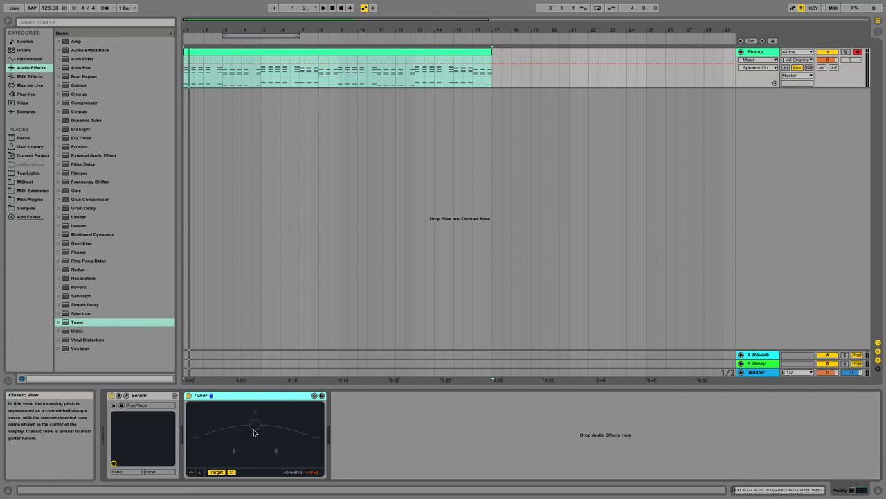
# Play the clip through Tuner to examine its pitch display, and select the Tuner device.
pyautogui.press('space')
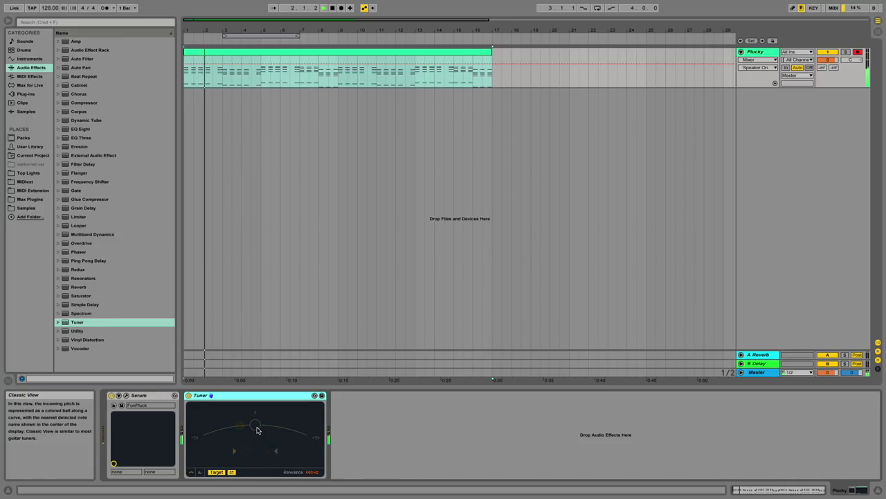
pyautogui.press('space')
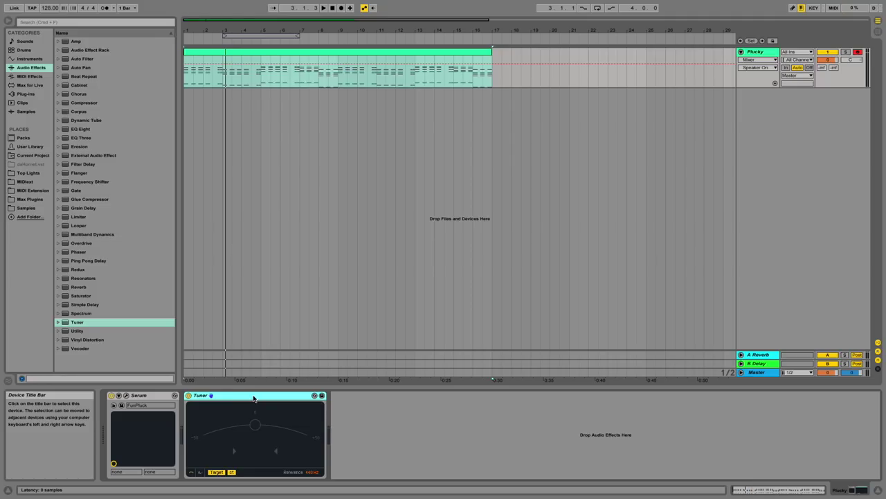
pyautogui.press('space')
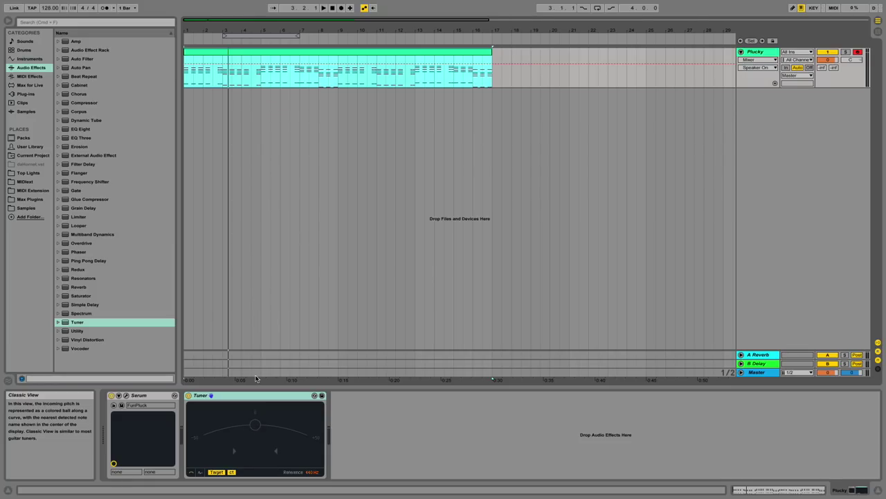
pyautogui.click(268, 397)
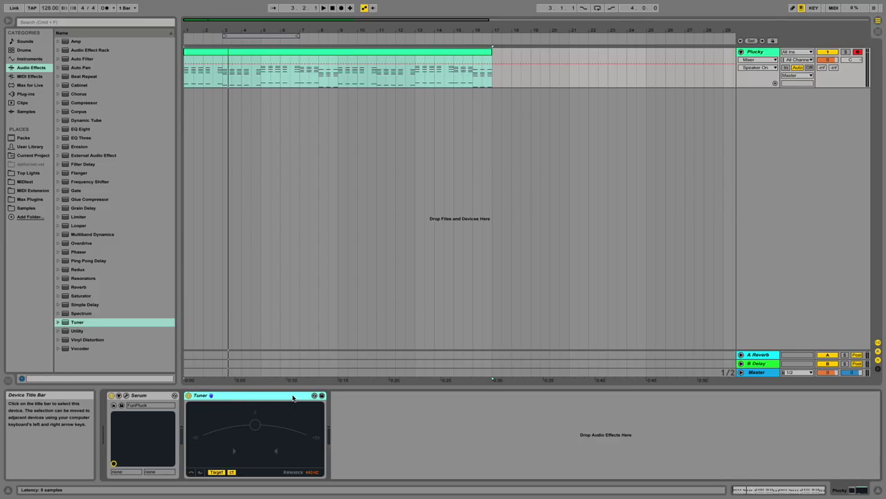
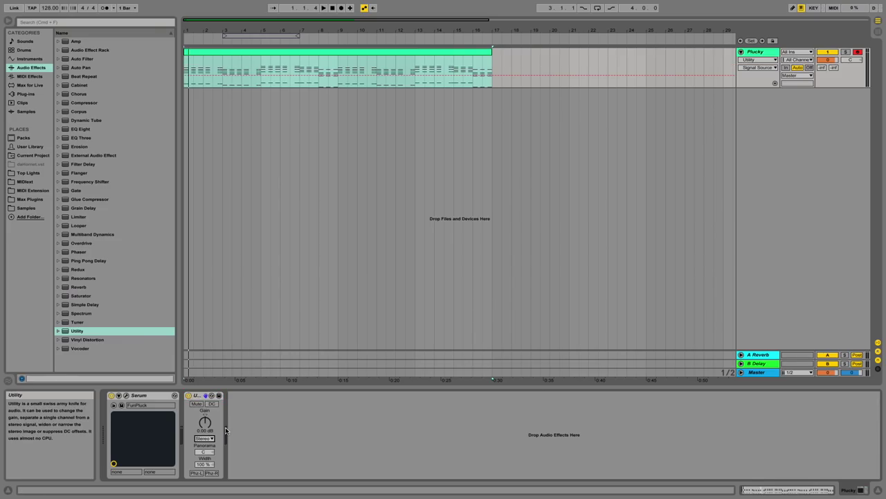
# Try Utility's Mute switch, gain and panorama controls, restoring each to its default.
pyautogui.click(197, 405)
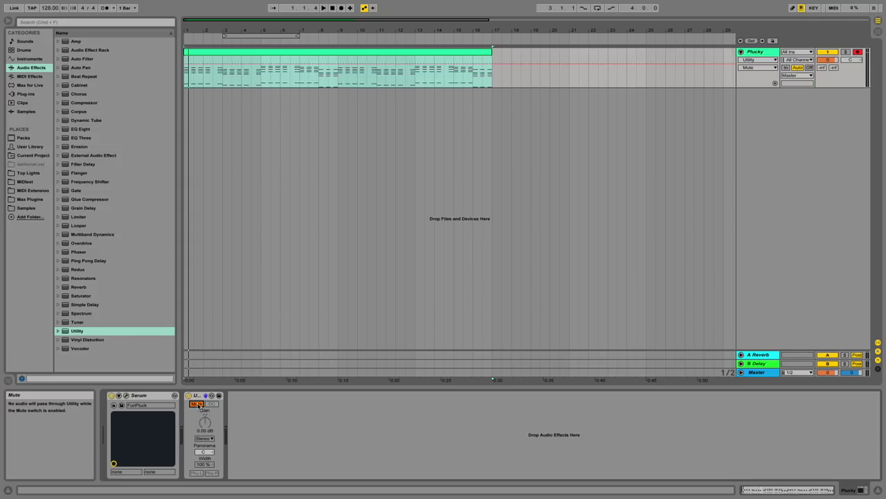
pyautogui.click(197, 405)
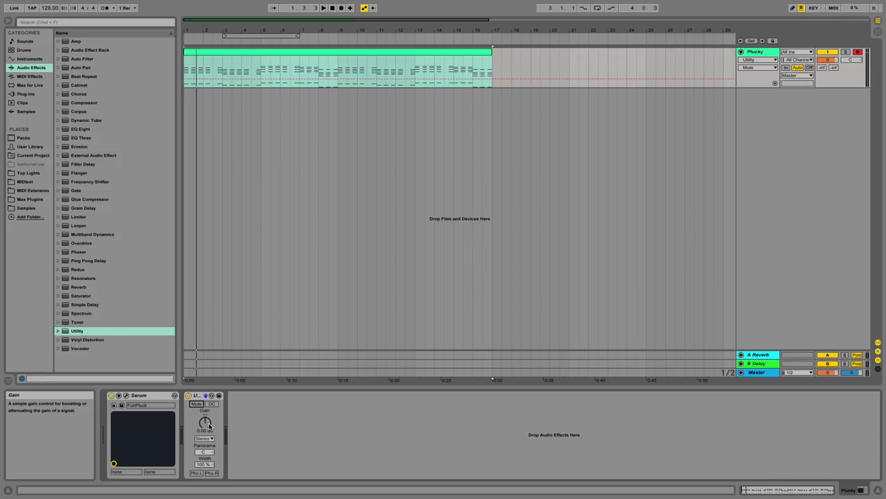
pyautogui.click(207, 426)
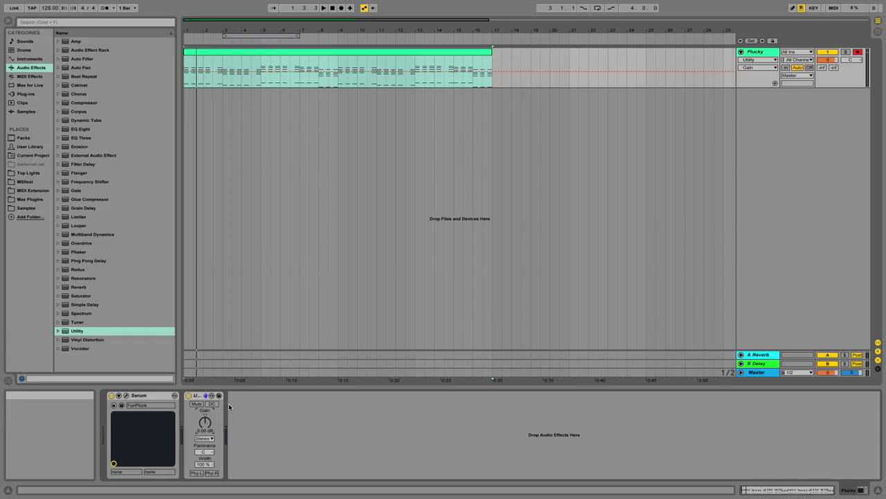
pyautogui.moveTo(205, 451); pyautogui.dragTo(204, 429)
pyautogui.doubleClick(207, 451)
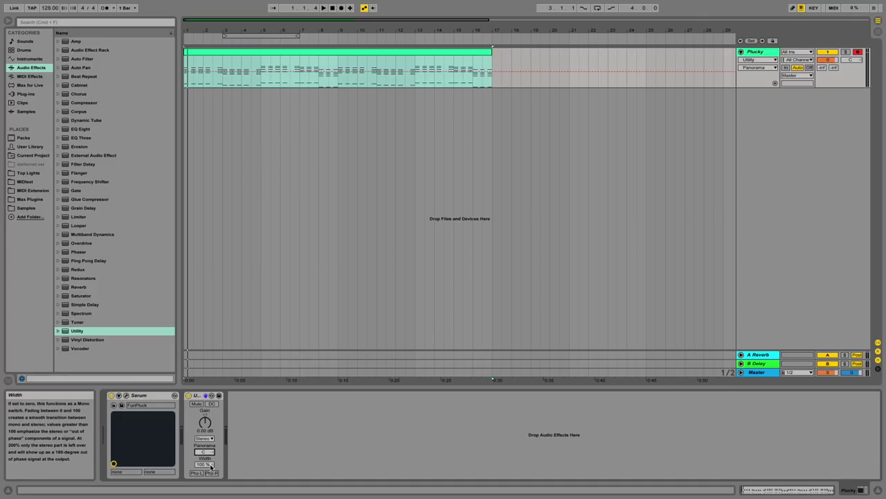
# Collapse Utility's stereo width to 0.0 %, restore it to 100 %, and raise it further.
pyautogui.click(210, 466)
pyautogui.moveTo(211, 467); pyautogui.dragTo(211, 495)
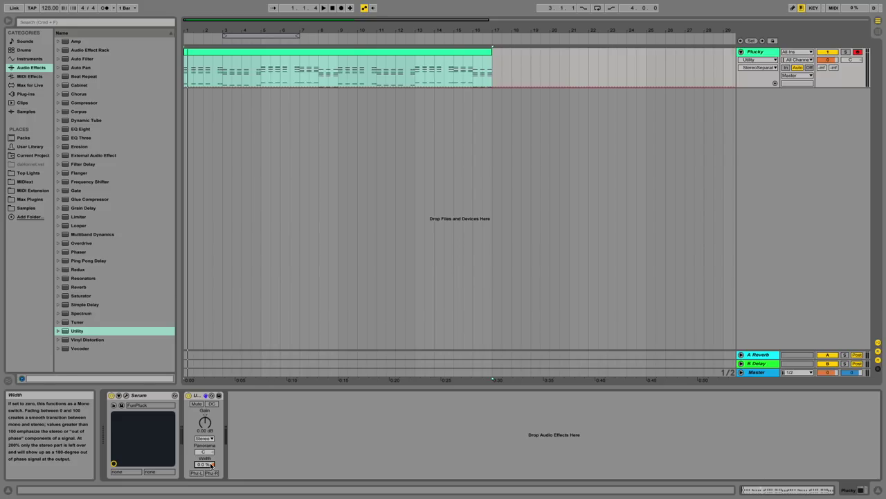
pyautogui.moveTo(211, 465); pyautogui.dragTo(211, 437)
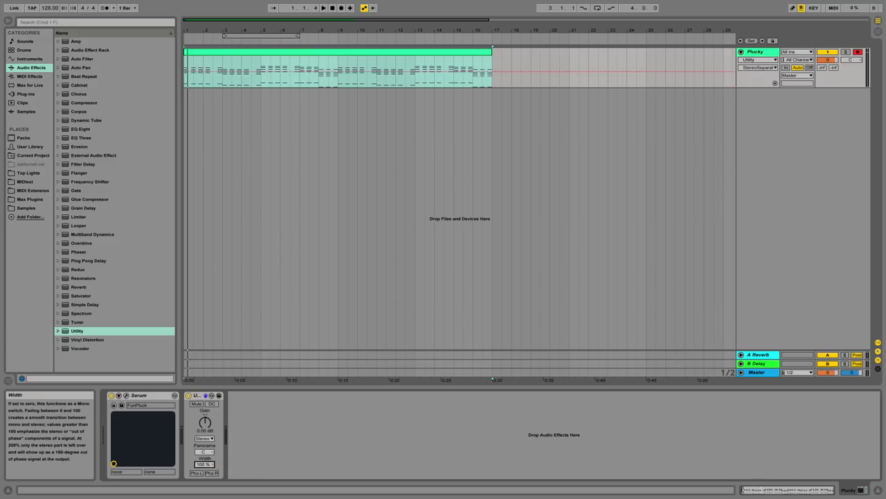
pyautogui.moveTo(206, 464); pyautogui.dragTo(206, 436)
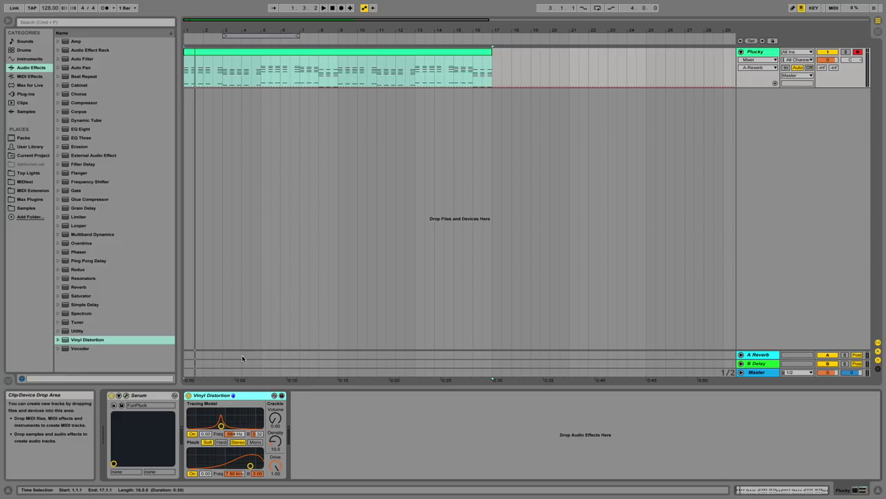
# Shift Vinyl Distortion's Tracing Model to 5.34 kHz with more drive and set the Crackle volume to 0.67 while auditioning the clip.
pyautogui.moveTo(221, 426); pyautogui.dragTo(246, 415)
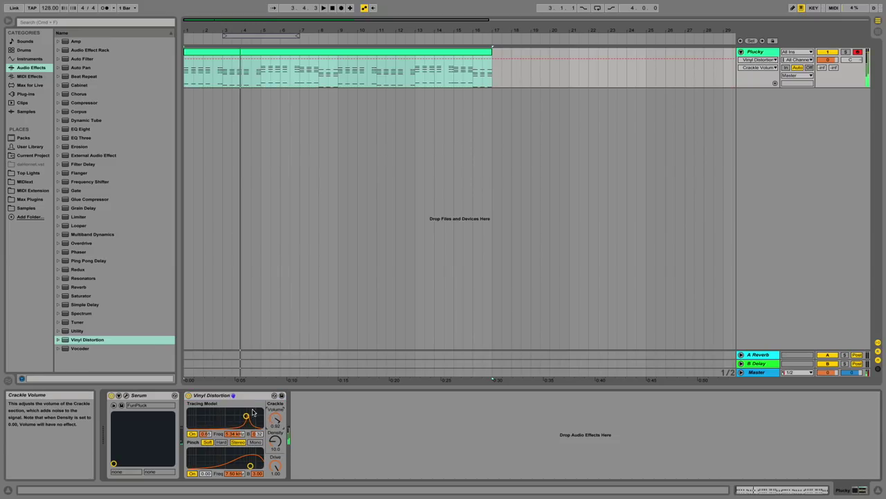
pyautogui.press('space')
pyautogui.moveTo(275, 418); pyautogui.dragTo(275, 420)
pyautogui.press('space')
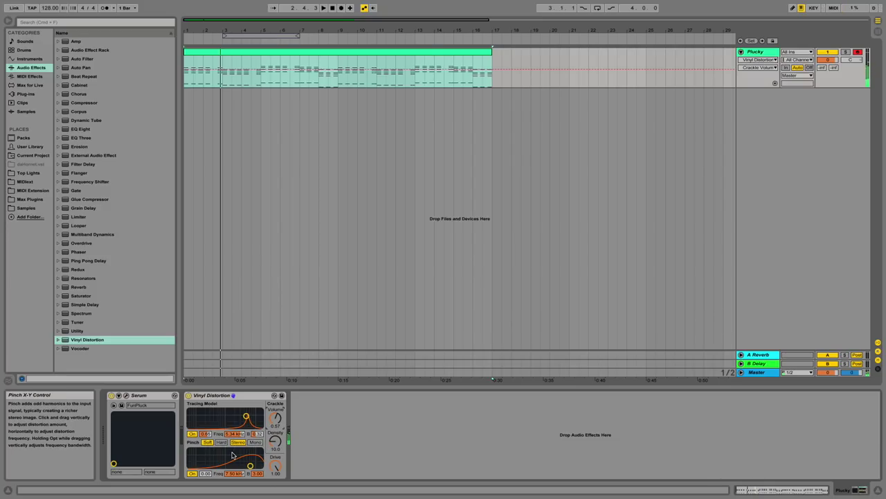
pyautogui.click(239, 397)
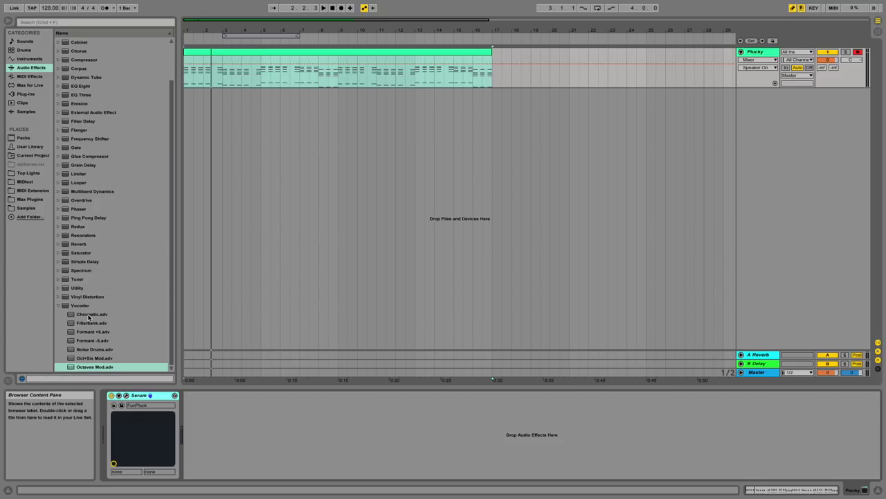
# Load the Vocoder's Chromatic preset after Serum and audition the clip through it.
pyautogui.moveTo(92, 315); pyautogui.dragTo(256, 426)
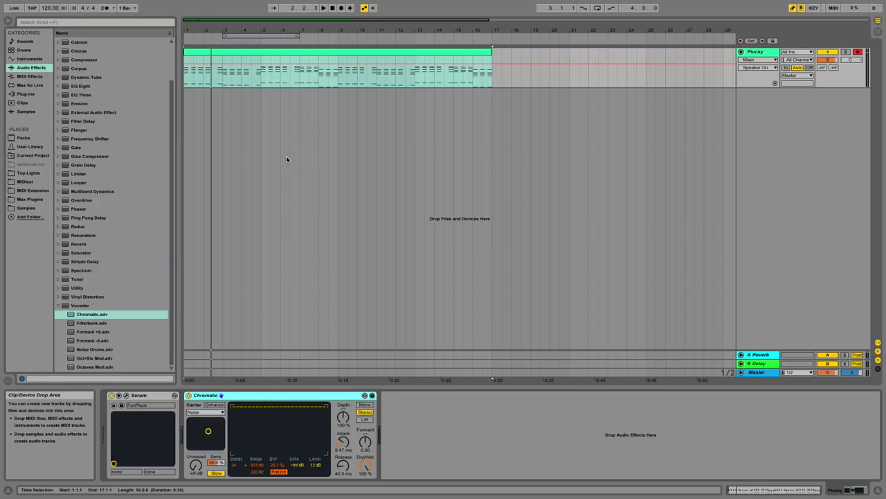
pyautogui.press('space')
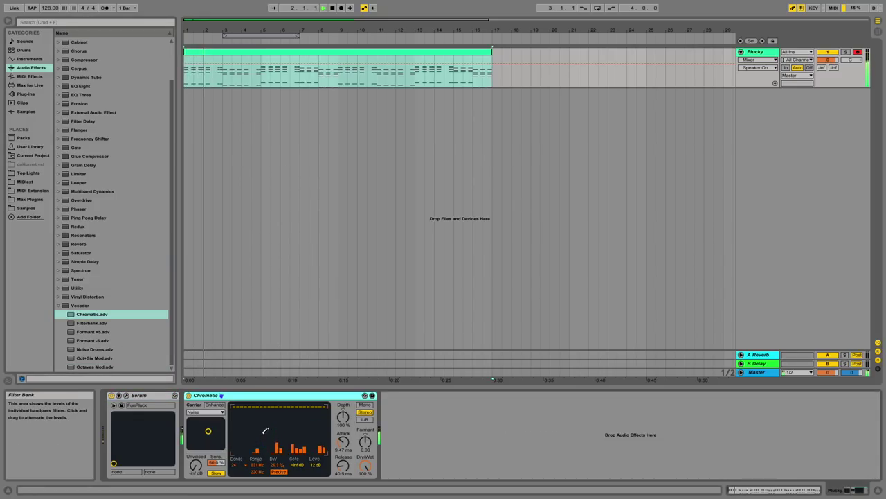
pyautogui.press('space')
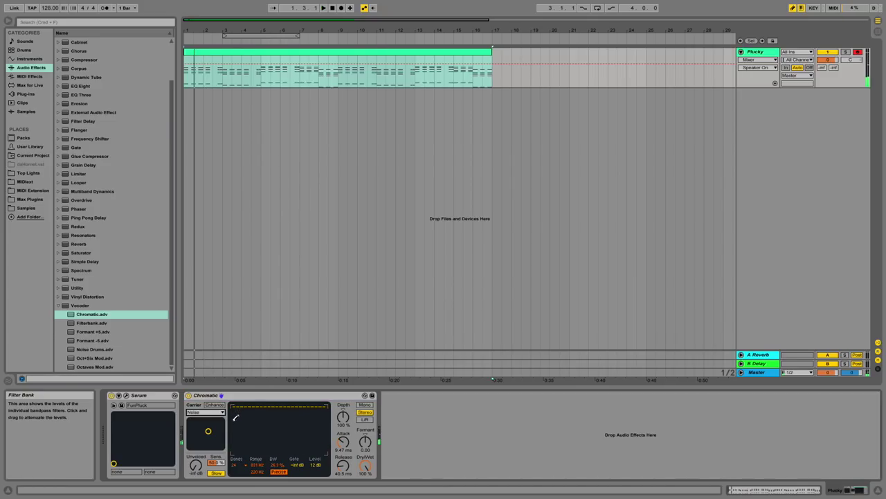
# Reshape the vocoder's filter bank to attenuate the lower bands and set its carrier to Pitch Tracking while auditioning the clip.
pyautogui.moveTo(235, 417)
pyautogui.mouseDown()
pyautogui.moveTo(298, 410)
pyautogui.moveTo(325, 413)
pyautogui.mouseUp()
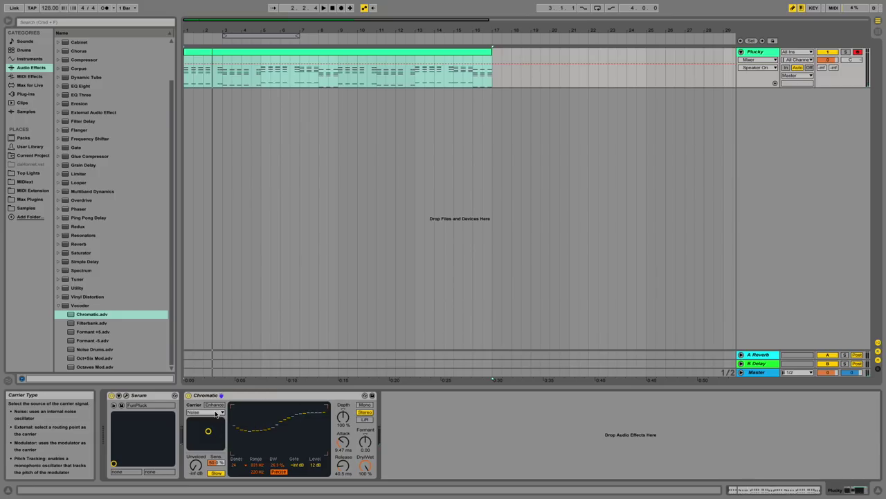
pyautogui.click(216, 413)
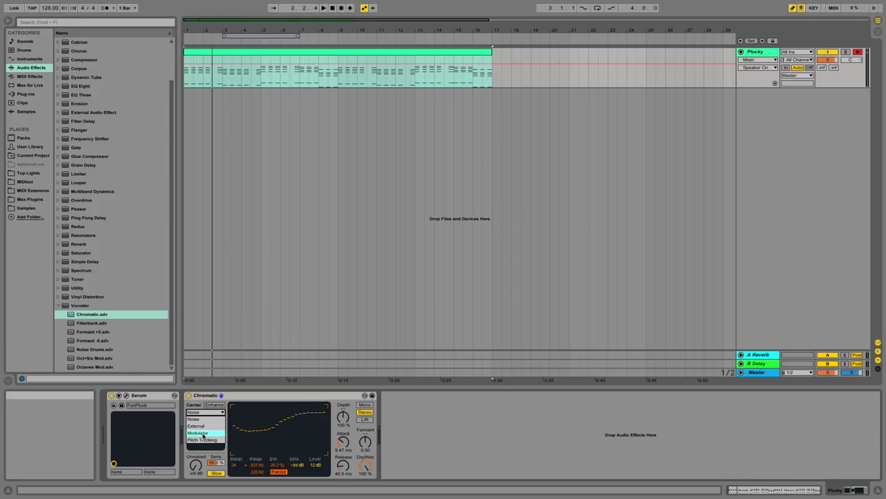
pyautogui.click(202, 439)
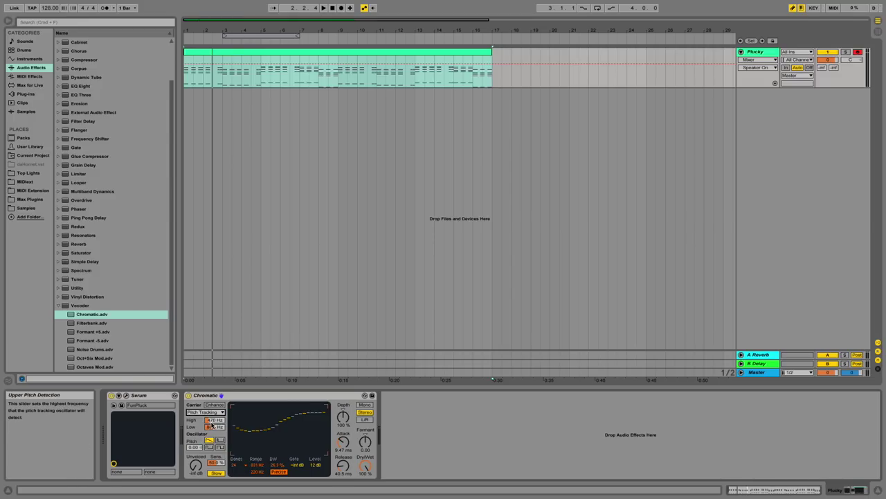
pyautogui.press('space')
pyautogui.moveTo(255, 425)
pyautogui.mouseDown()
pyautogui.moveTo(293, 404)
pyautogui.moveTo(329, 403)
pyautogui.mouseUp()
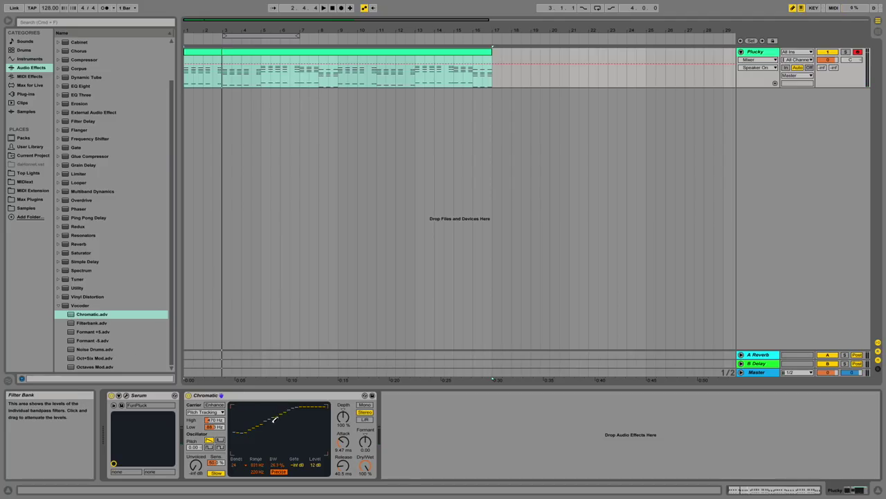
pyautogui.press('space')
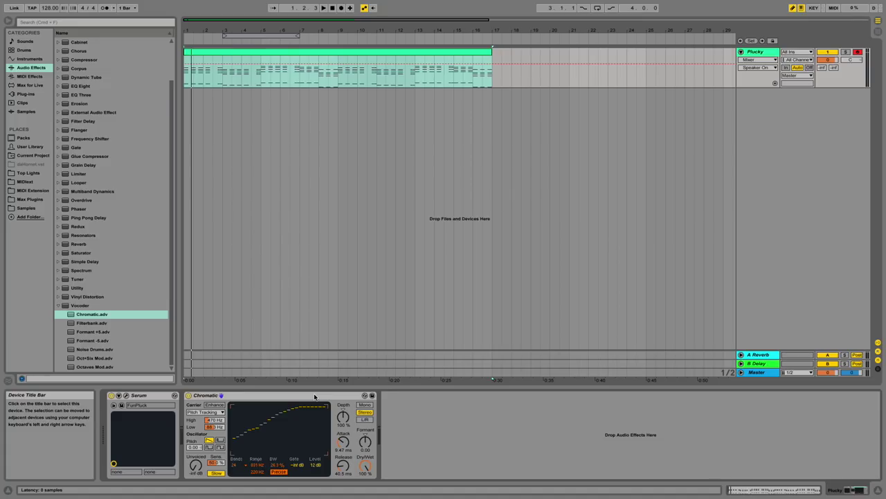
# Delete the Chromatic vocoder from the Plucky track and select the Amp effect in the browser.
pyautogui.press('Delete')
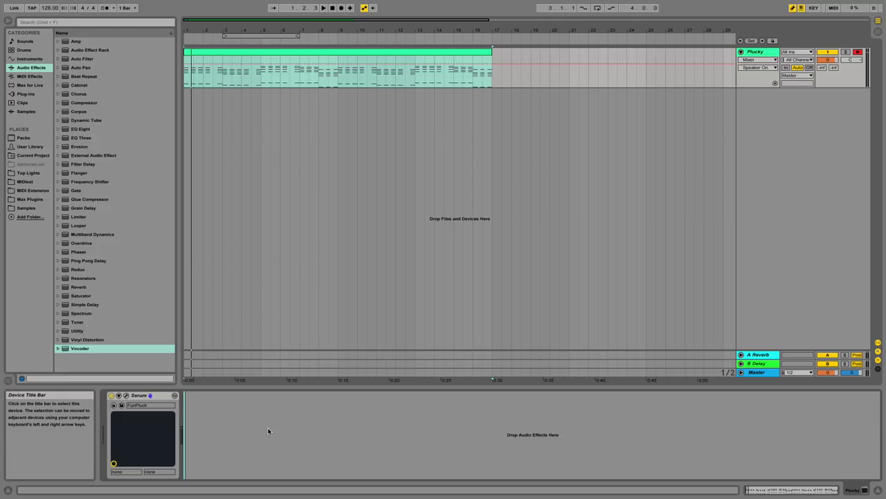
pyautogui.click(81, 41)
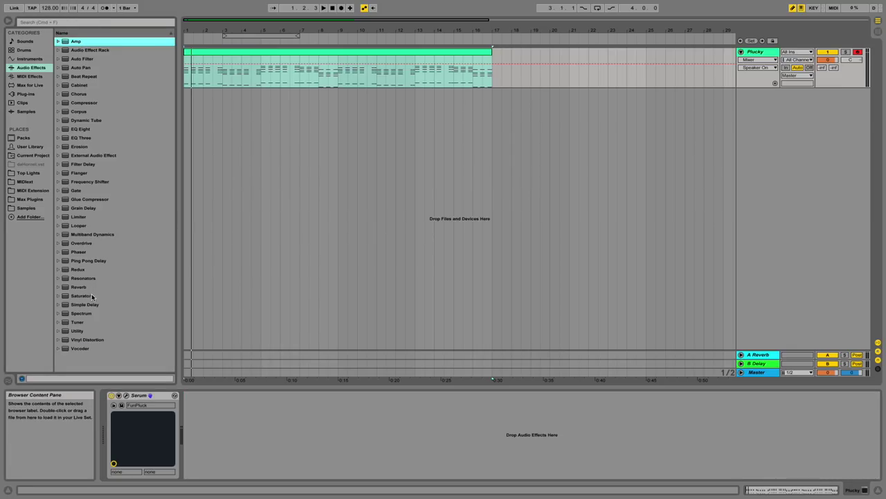